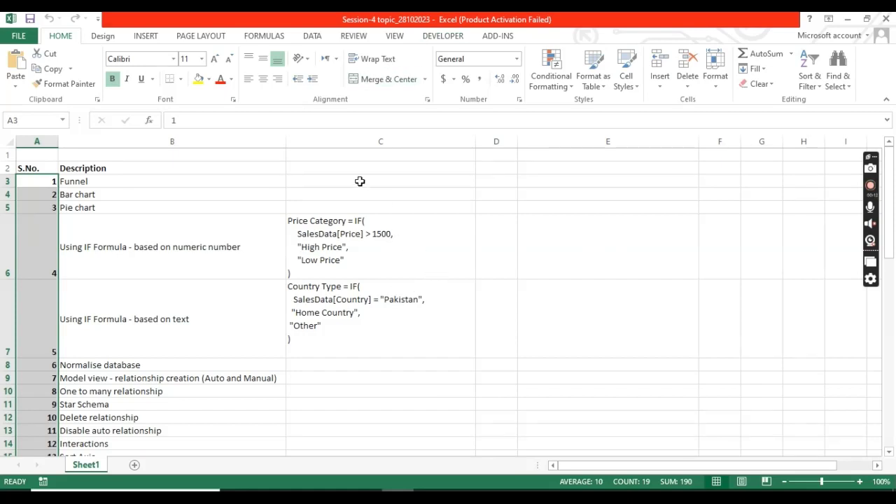
# - Switch to the Session-4 report in Power BI and widen the Sum of Order Qty by Country map slightly
pyautogui.click(352, 473)
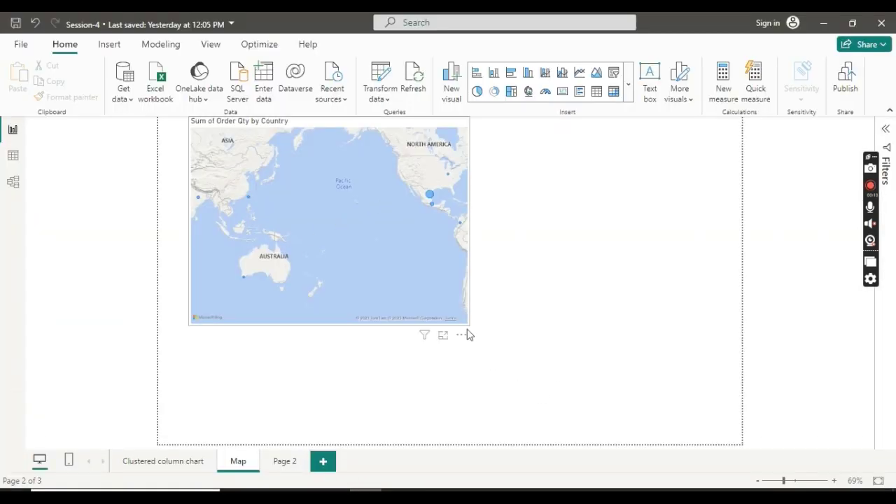
pyautogui.click(466, 326)
pyautogui.moveTo(467, 325); pyautogui.dragTo(515, 330)
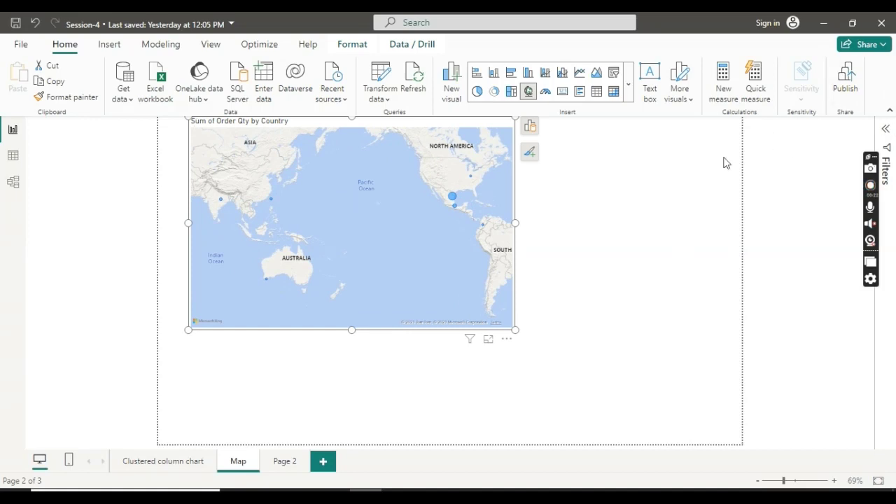
pyautogui.moveTo(385, 201); pyautogui.dragTo(374, 224)
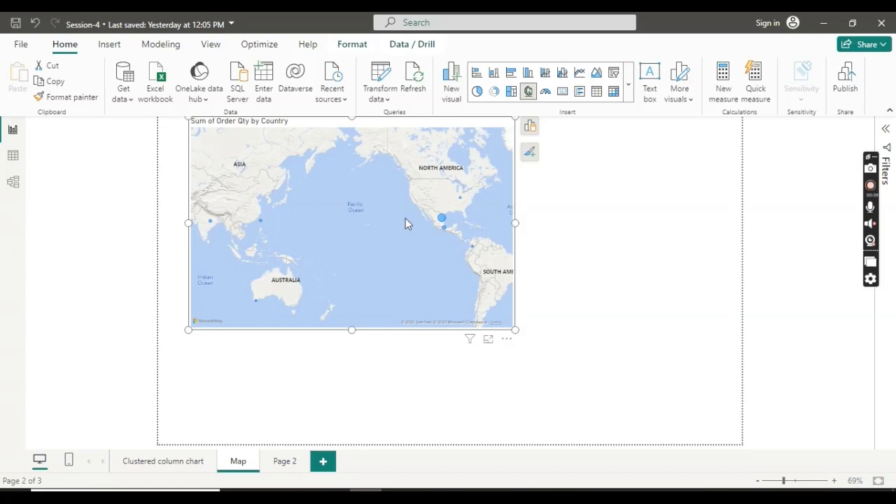
# - Insert a funnel chart on the empty Page 2 of the report
pyautogui.click(284, 461)
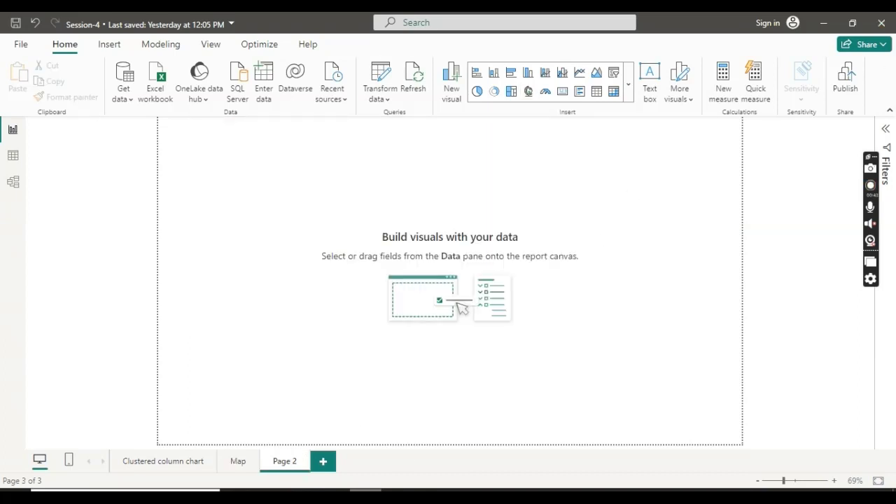
pyautogui.hotkey('alt', 'Tab')
pyautogui.hotkey('alt', 'Tab')
pyautogui.click(628, 104)
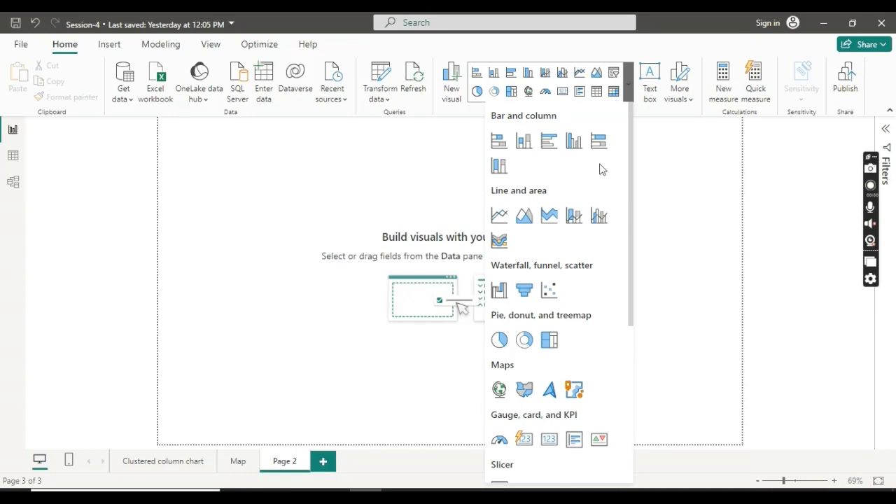
pyautogui.click(524, 289)
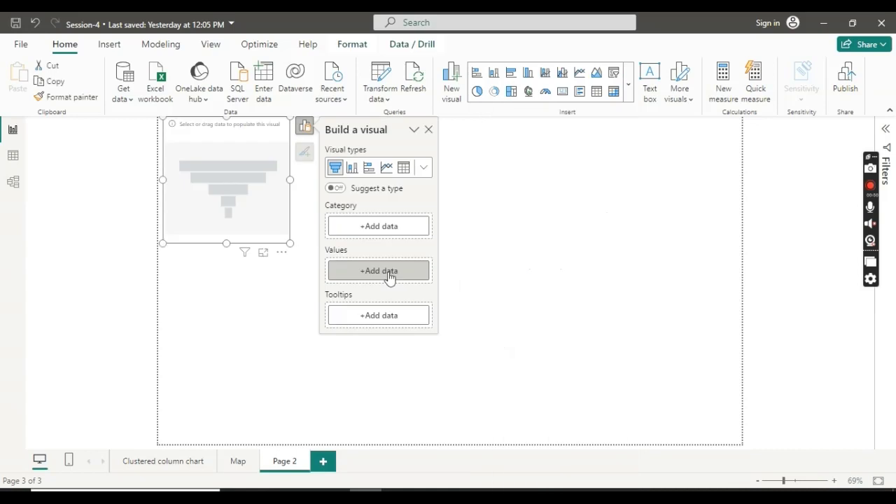
# - Assign the Product Category field from SalesData as the funnel chart's category
pyautogui.click(409, 231)
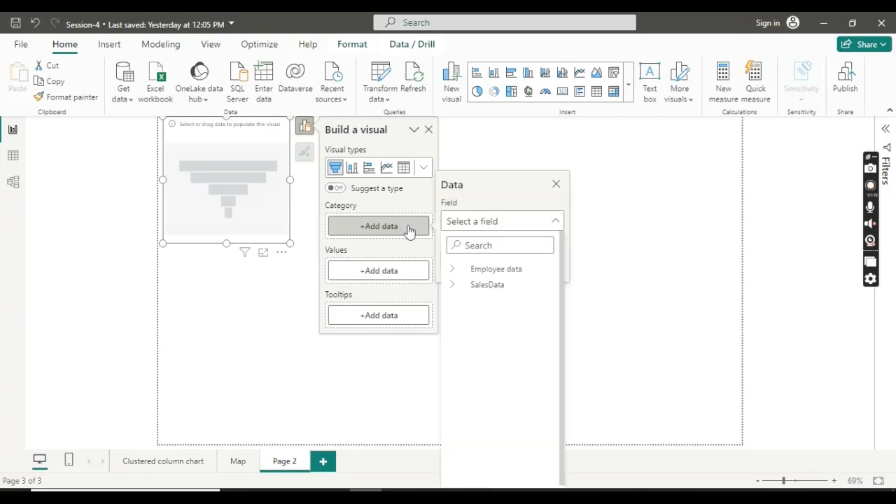
pyautogui.click(456, 287)
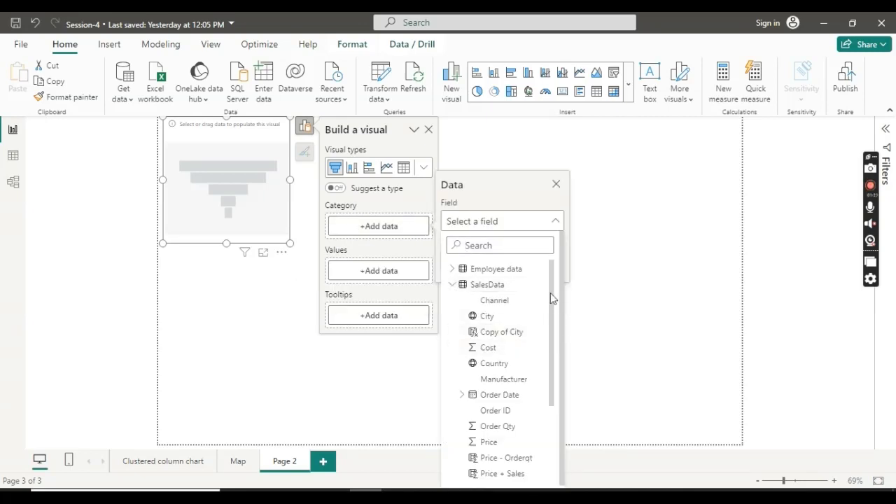
pyautogui.moveTo(551, 293); pyautogui.dragTo(550, 364)
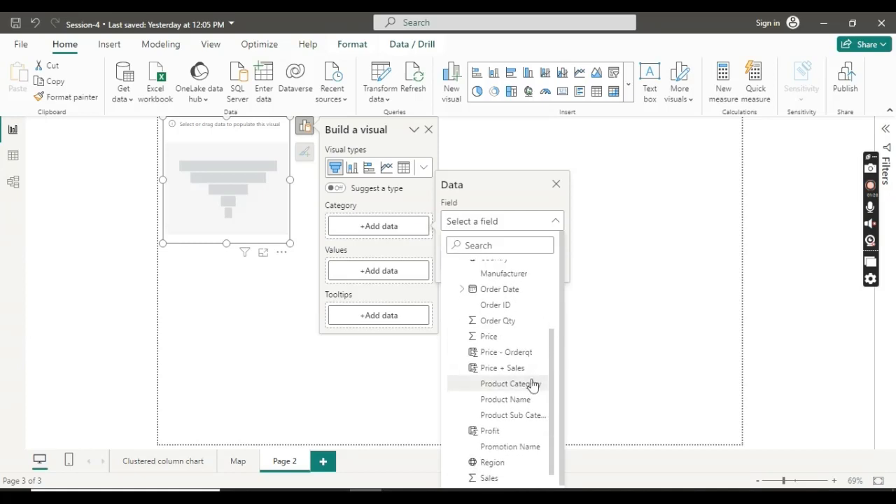
pyautogui.click(532, 385)
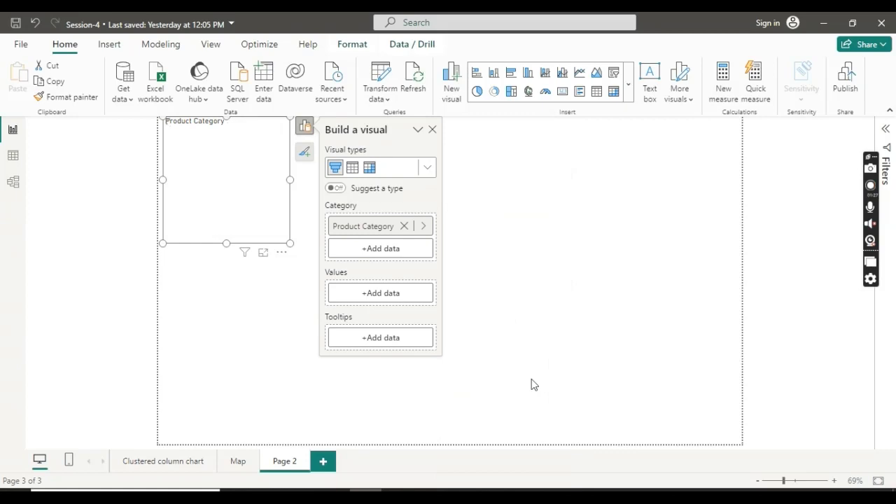
# - Add the Price field from SalesData as the funnel chart's values and close the visual's build options
pyautogui.click(412, 302)
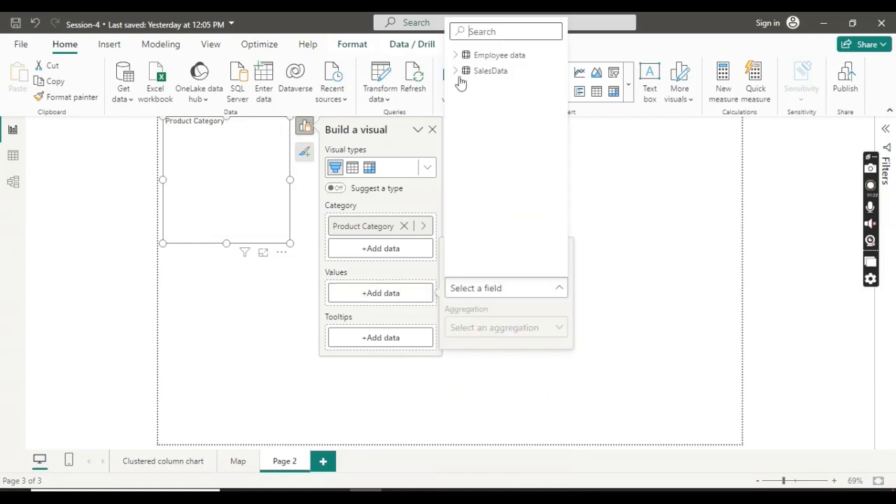
pyautogui.click(459, 73)
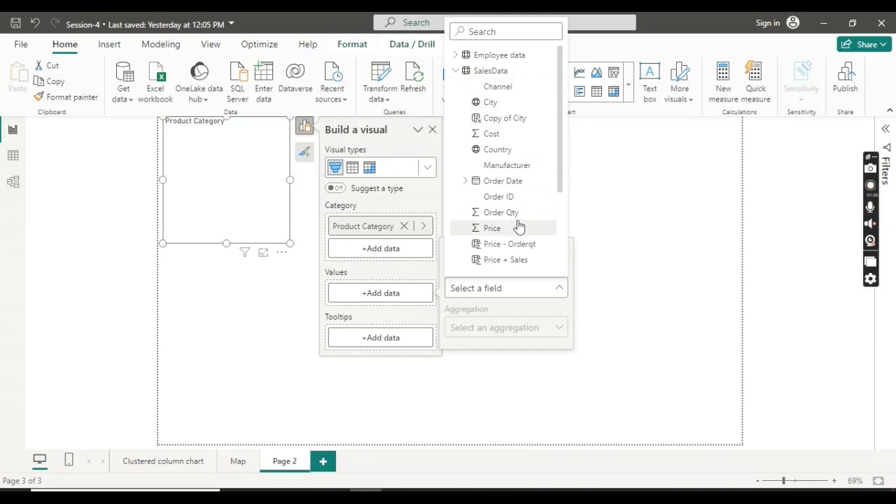
pyautogui.click(519, 227)
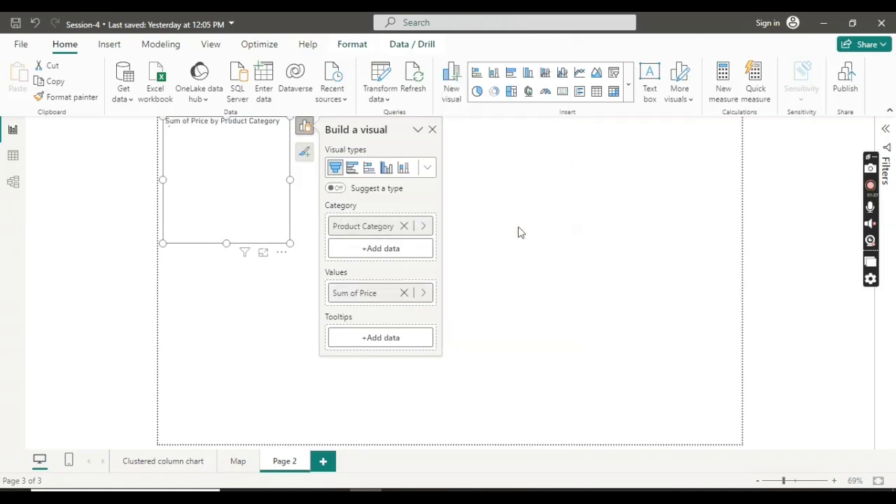
pyautogui.click(433, 132)
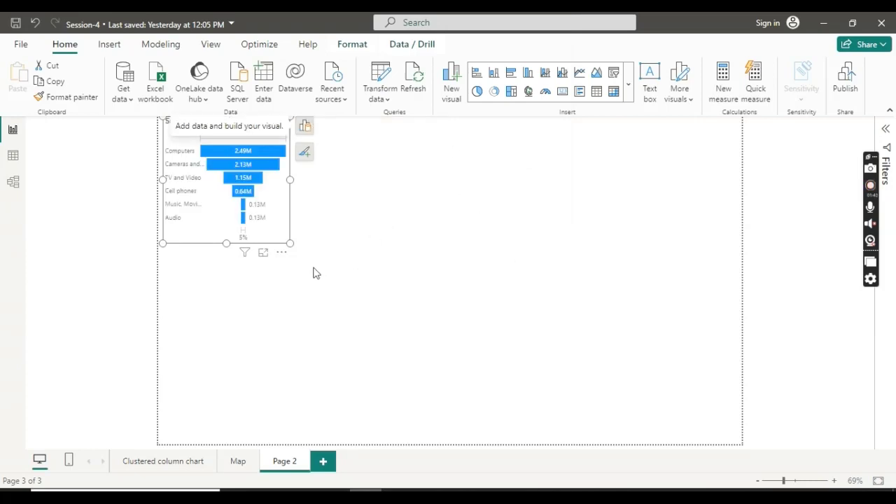
# - Enlarge the funnel chart to the full page height and a little over half the page width
pyautogui.moveTo(290, 242); pyautogui.dragTo(456, 408)
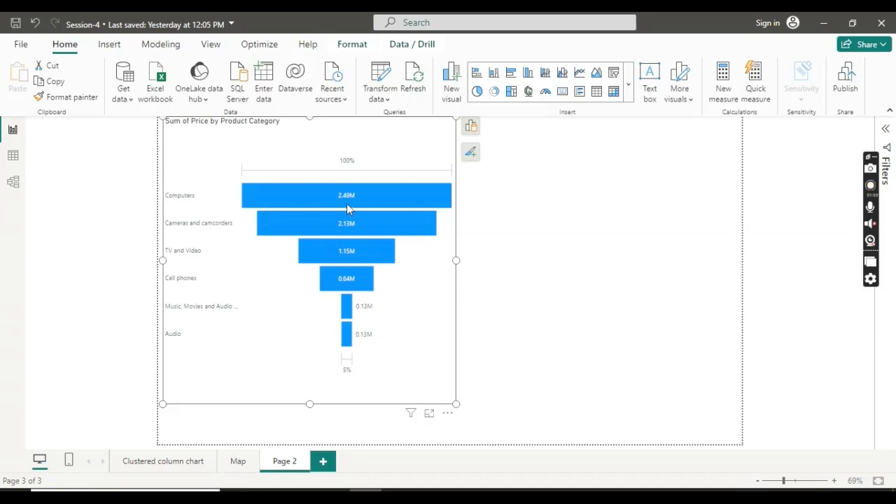
pyautogui.moveTo(457, 403); pyautogui.dragTo(578, 446)
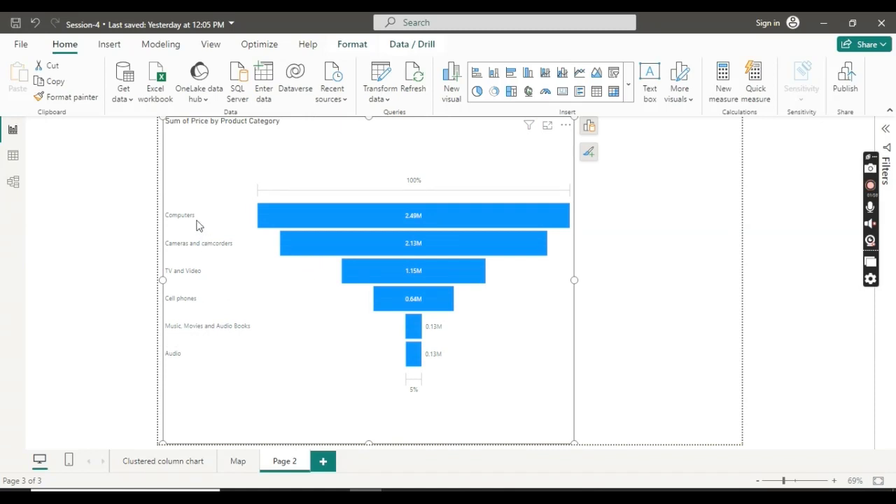
pyautogui.moveTo(402, 224)
pyautogui.moveTo(577, 281); pyautogui.dragTo(504, 294)
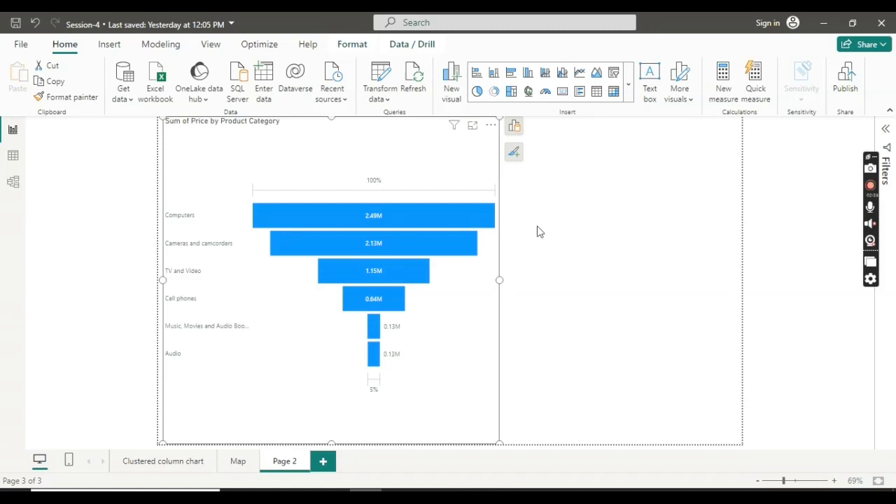
# - Turn the funnel chart's data labels off and back on, and do the same with its title
pyautogui.click(517, 161)
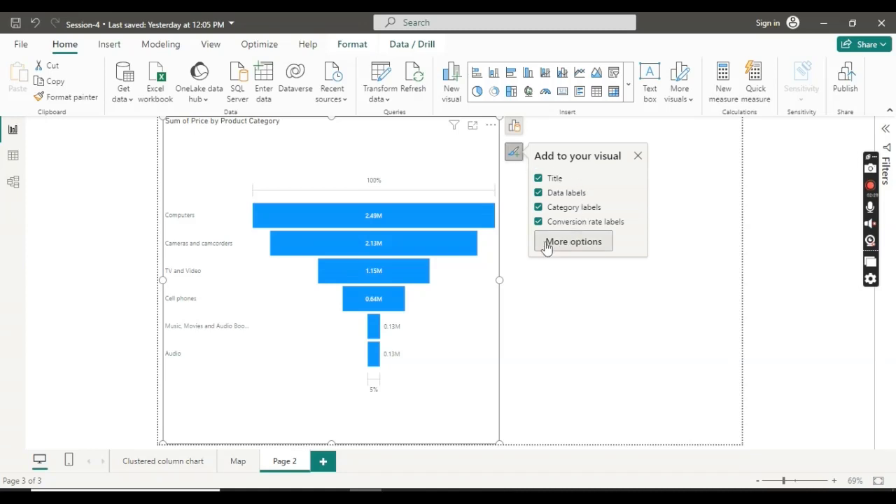
pyautogui.click(538, 193)
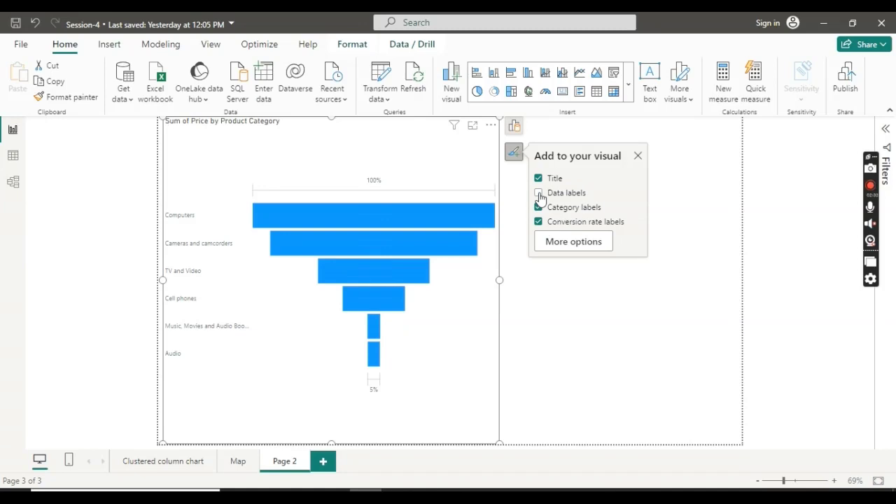
pyautogui.click(538, 194)
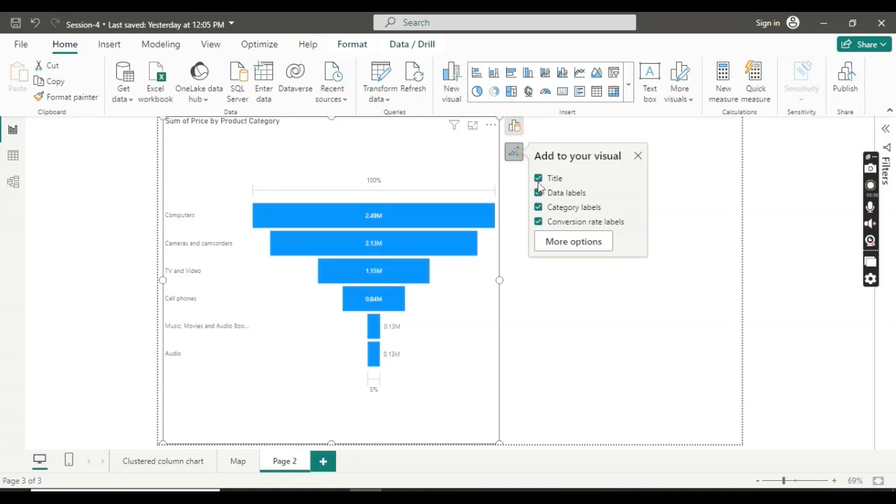
pyautogui.click(539, 181)
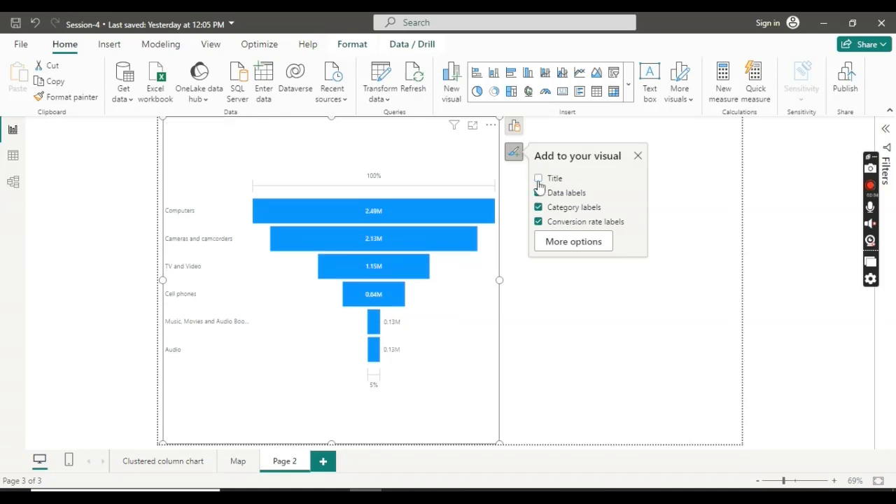
pyautogui.click(539, 180)
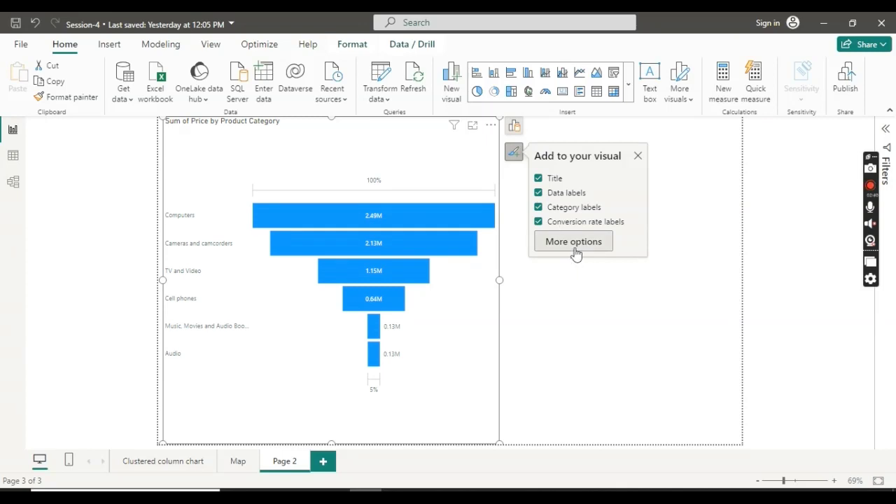
# - Open the full formatting options for the funnel chart and narrow the chart to about half the page width
pyautogui.click(583, 243)
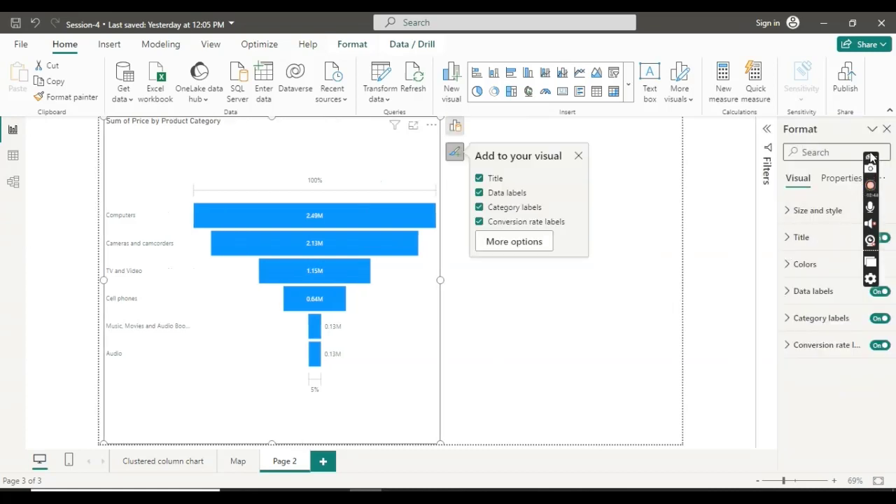
pyautogui.moveTo(872, 158); pyautogui.dragTo(626, 18)
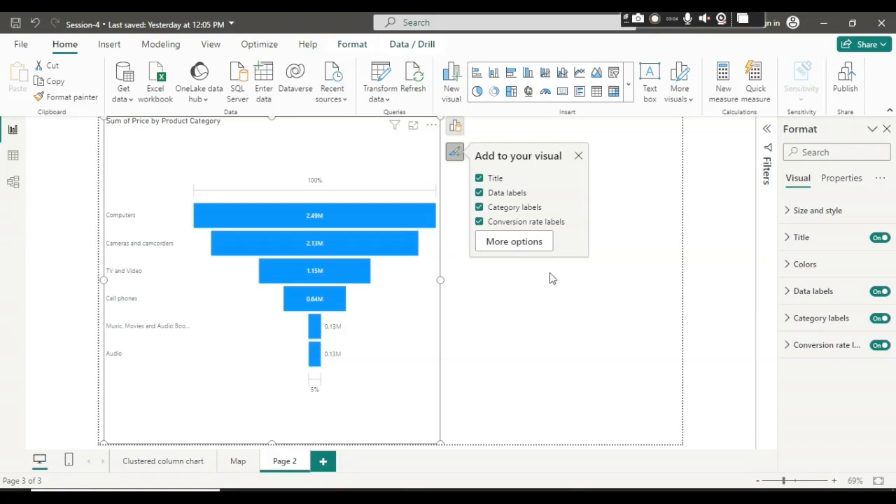
pyautogui.click(579, 155)
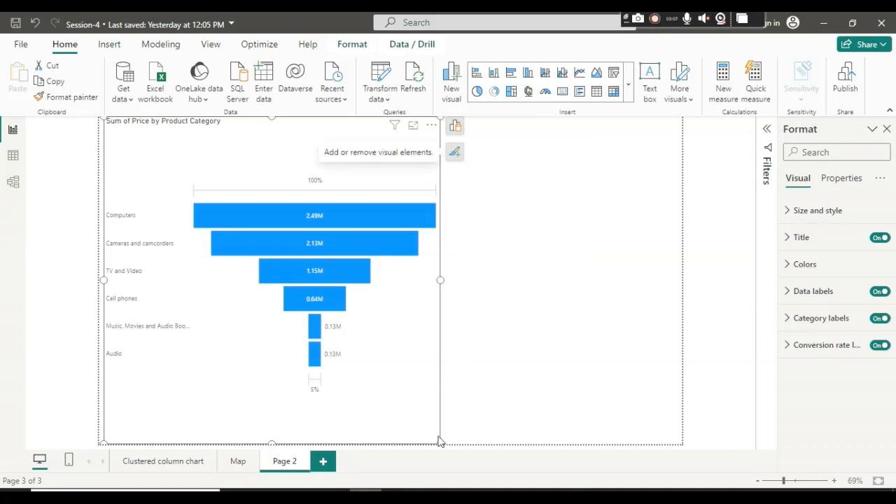
pyautogui.moveTo(439, 443); pyautogui.dragTo(405, 442)
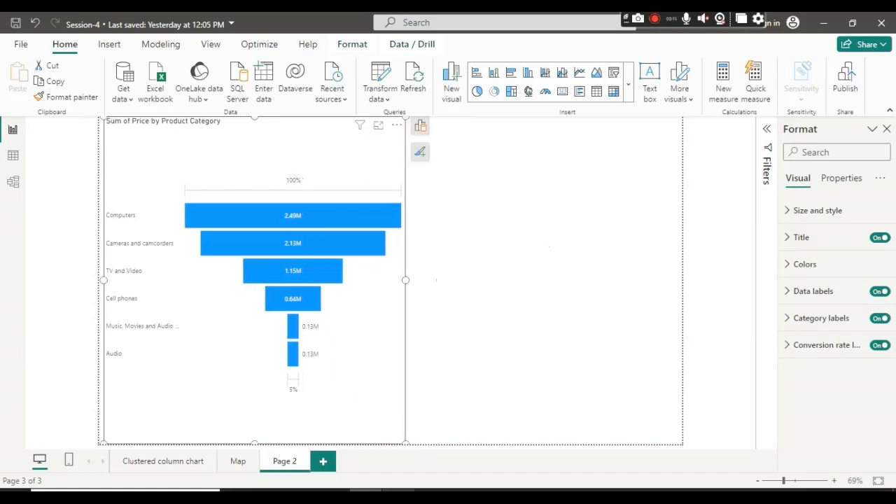
# - Check the next topic in the Excel session list and return to the Power BI report
pyautogui.click(398, 496)
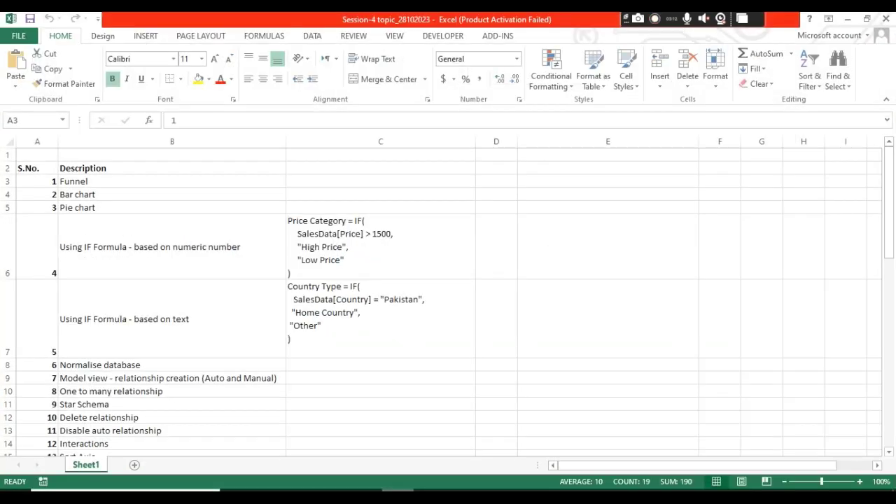
pyautogui.click(365, 496)
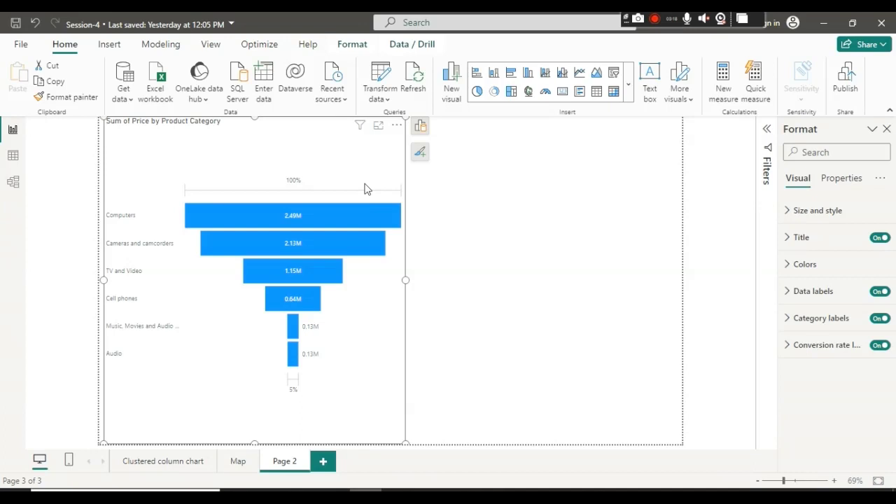
# - Duplicate the funnel chart on Page 2 and place a copy in the right half of the page
pyautogui.click(529, 212)
pyautogui.click(328, 236)
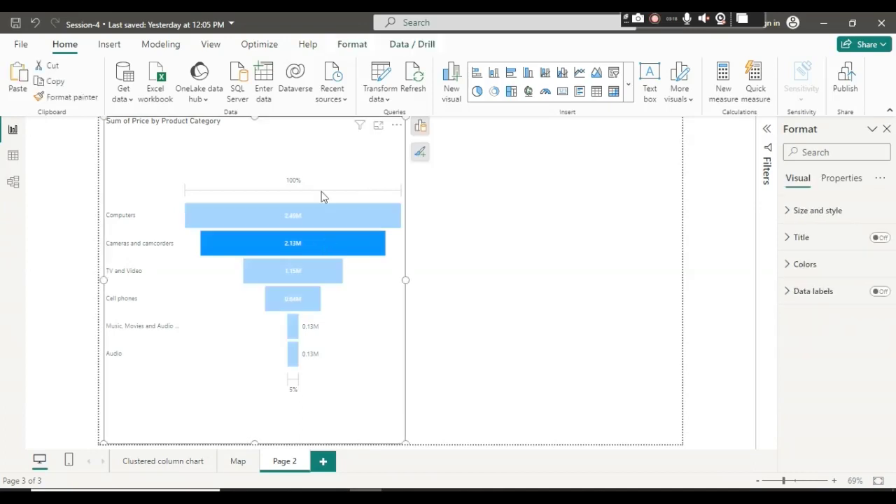
pyautogui.click(317, 246)
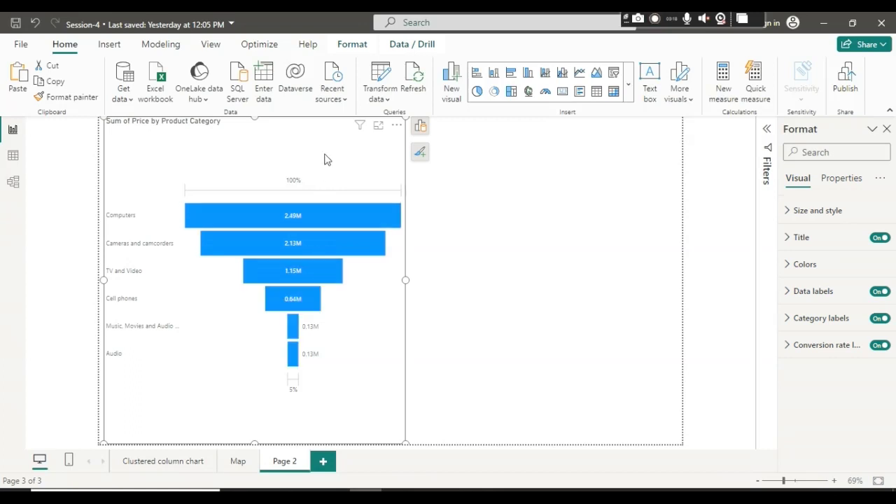
pyautogui.click(580, 224)
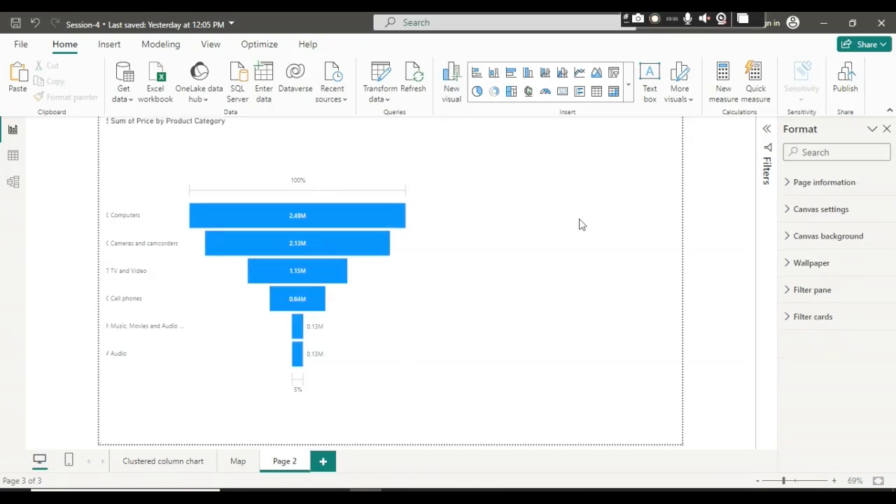
pyautogui.hotkey('ctrl', 'v')
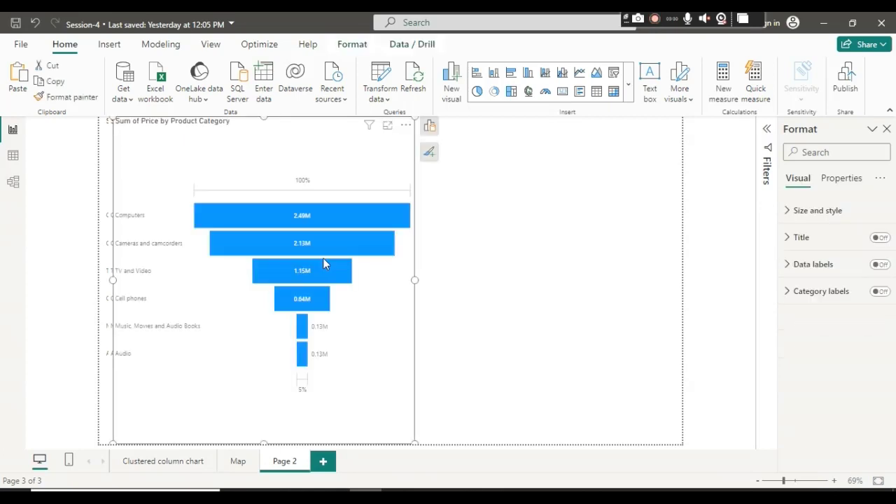
pyautogui.moveTo(434, 263); pyautogui.dragTo(584, 259)
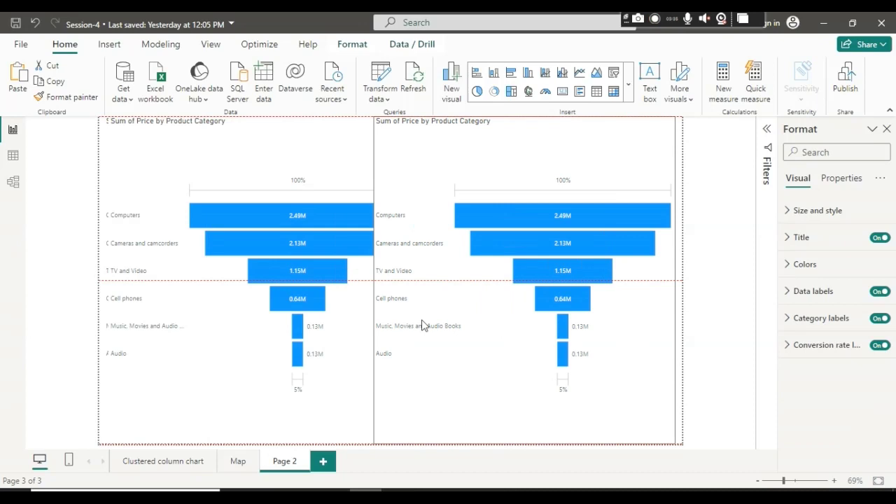
# - Remove the extra funnel chart copy overlapping the original in the left half of the page
pyautogui.click(340, 394)
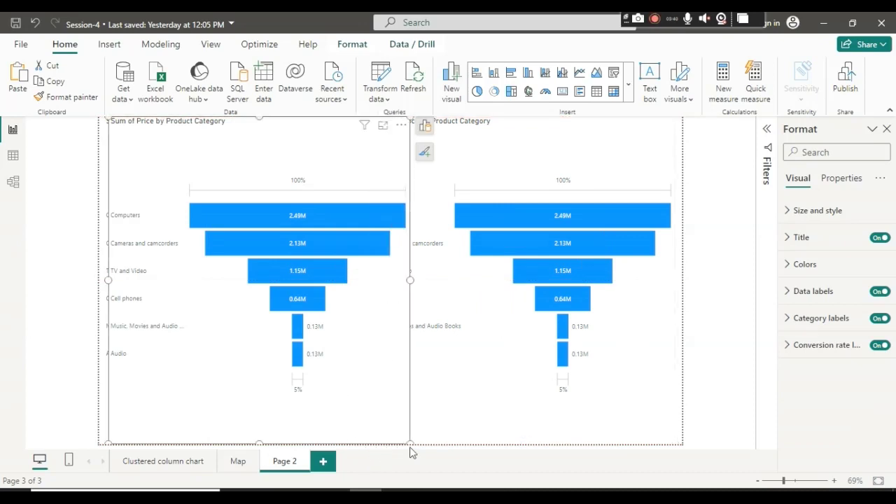
pyautogui.moveTo(410, 445); pyautogui.dragTo(265, 432)
pyautogui.hotkey('ctrl', 'z')
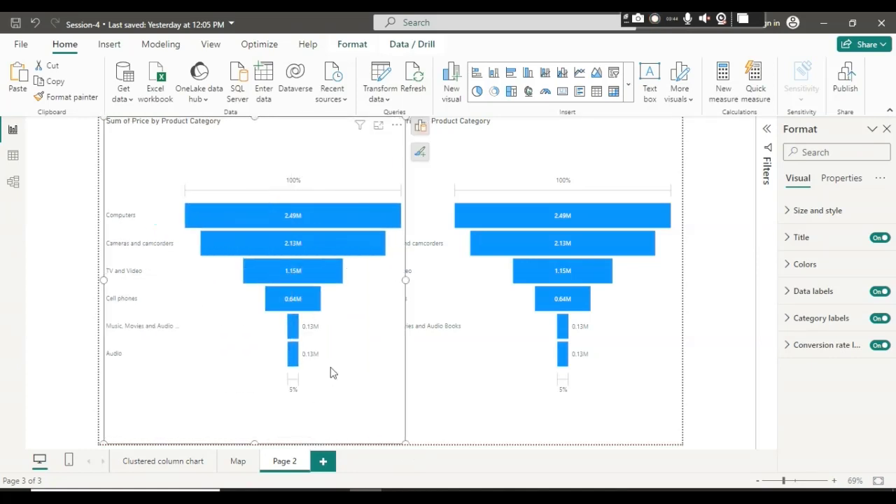
# - Delete the remaining overlapping funnel copy and convert the funnel in the right half to an area chart after trying clustered and stacked bar charts
pyautogui.press('Delete')
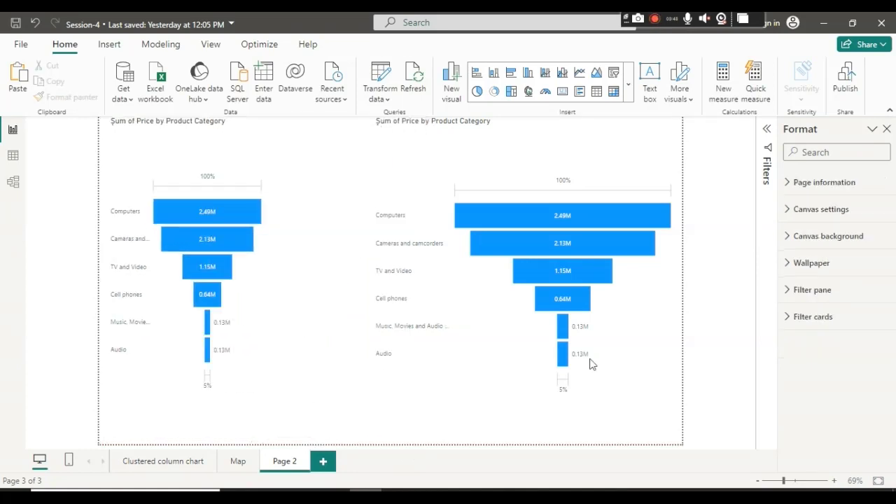
pyautogui.click(500, 284)
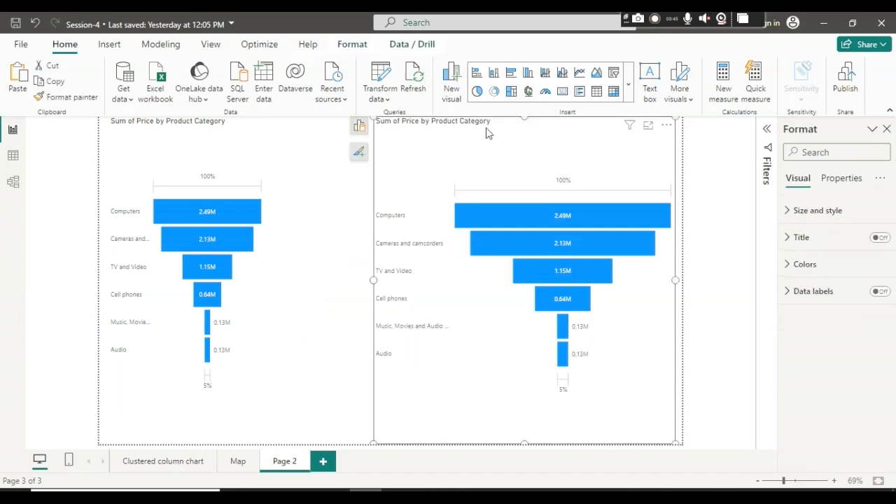
pyautogui.click(510, 74)
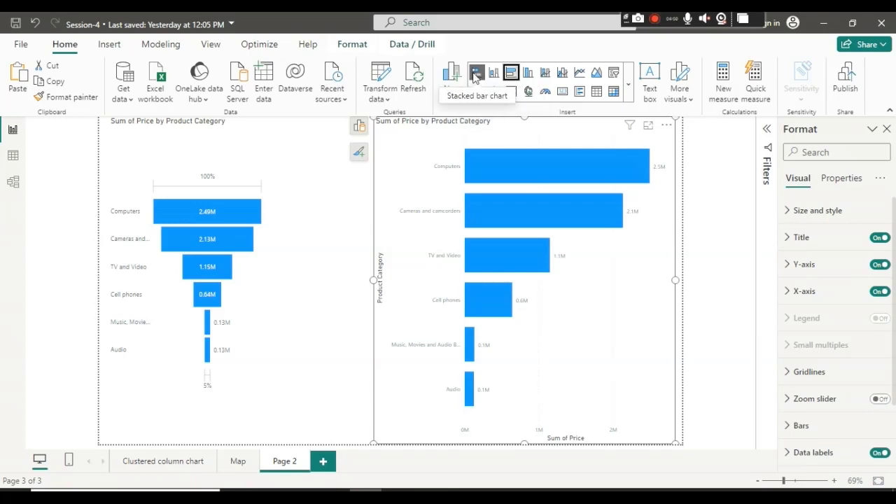
pyautogui.click(475, 73)
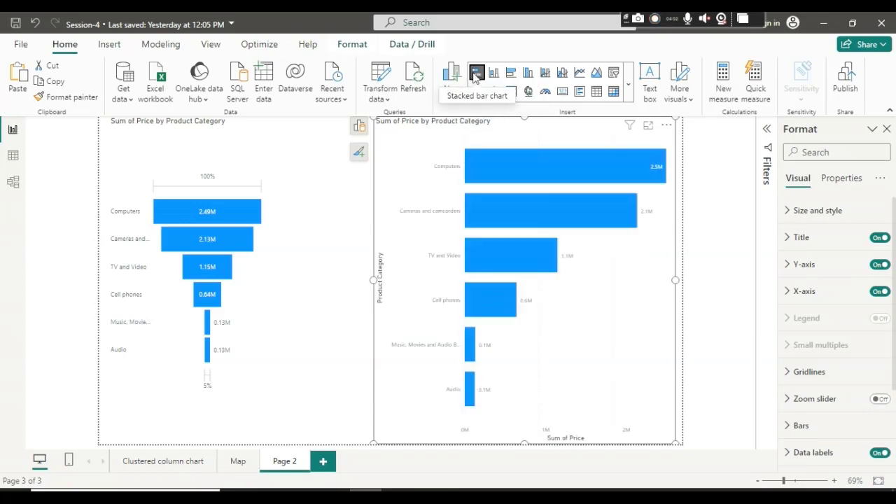
pyautogui.click(598, 79)
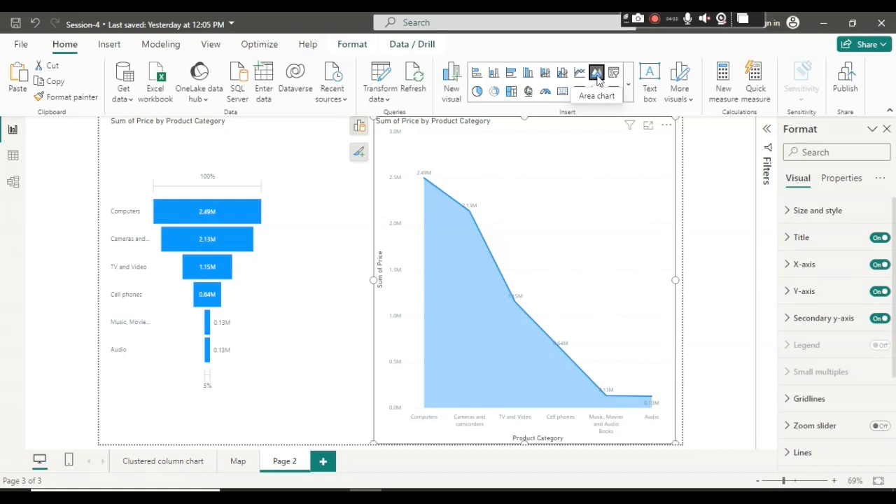
pyautogui.click(596, 76)
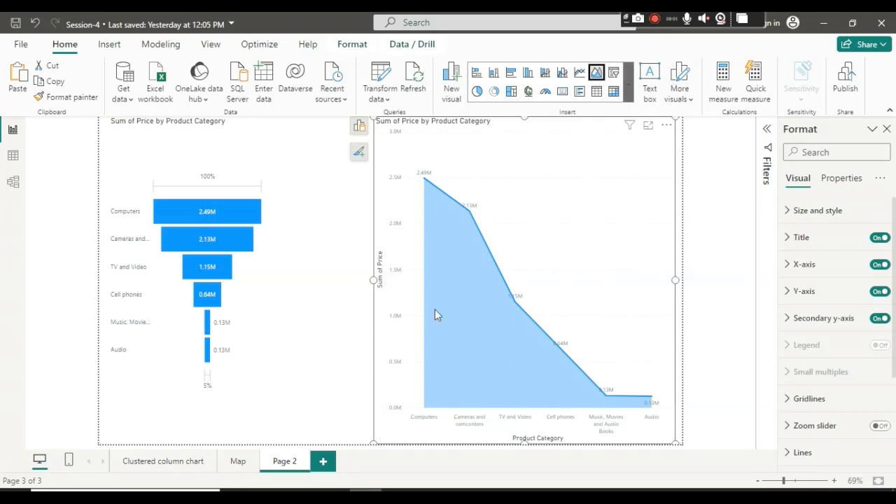
# - Add a new report page with a ribbon chart and assign Region from SalesData to its X-axis
pyautogui.click(333, 469)
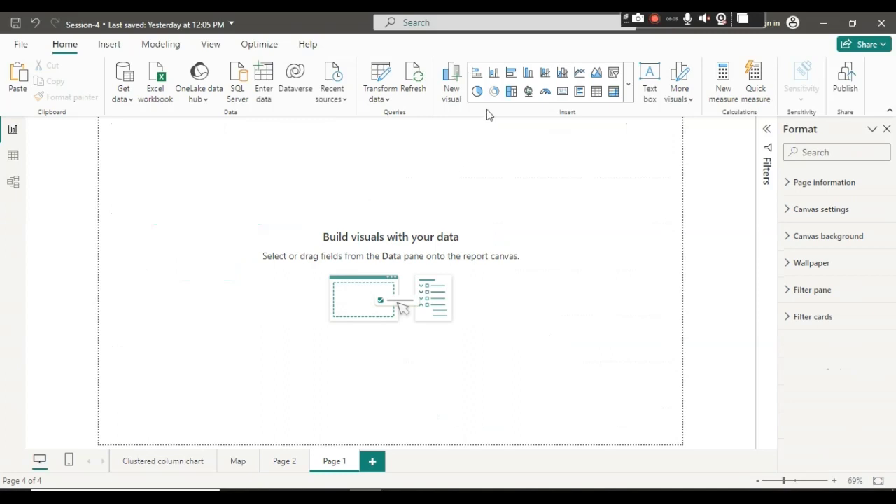
pyautogui.click(630, 98)
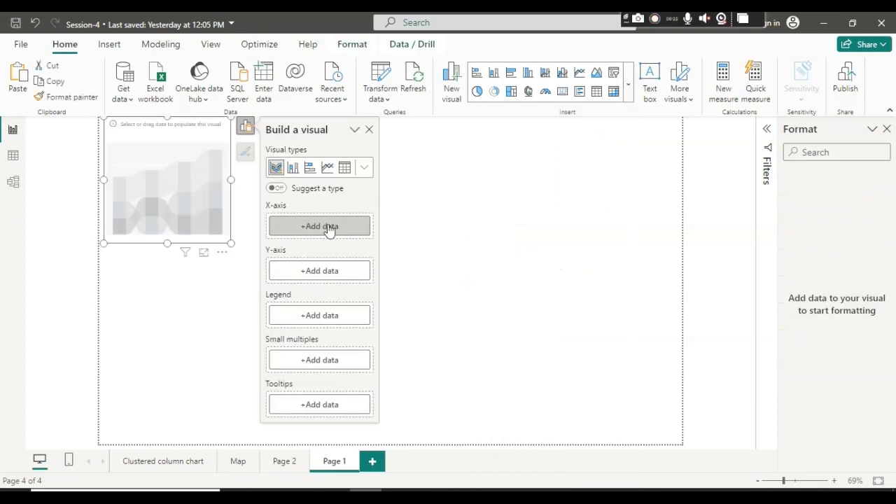
pyautogui.click(329, 227)
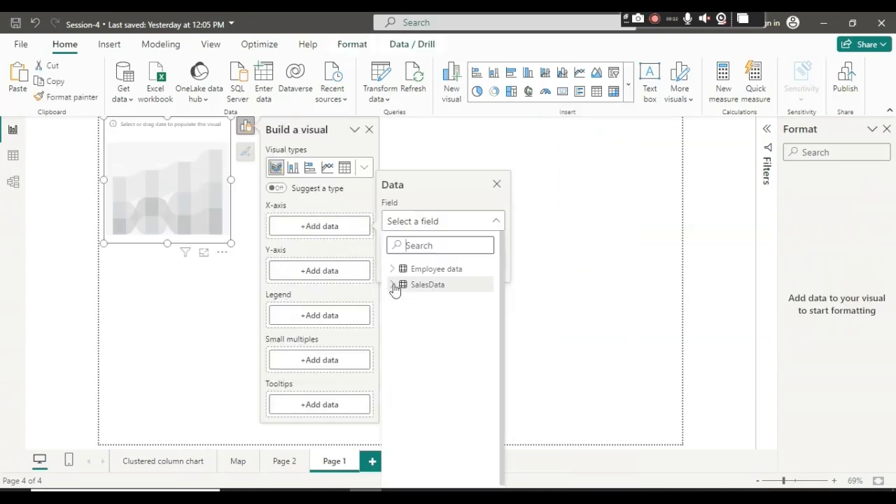
pyautogui.click(394, 289)
pyautogui.moveTo(490, 292); pyautogui.dragTo(460, 443)
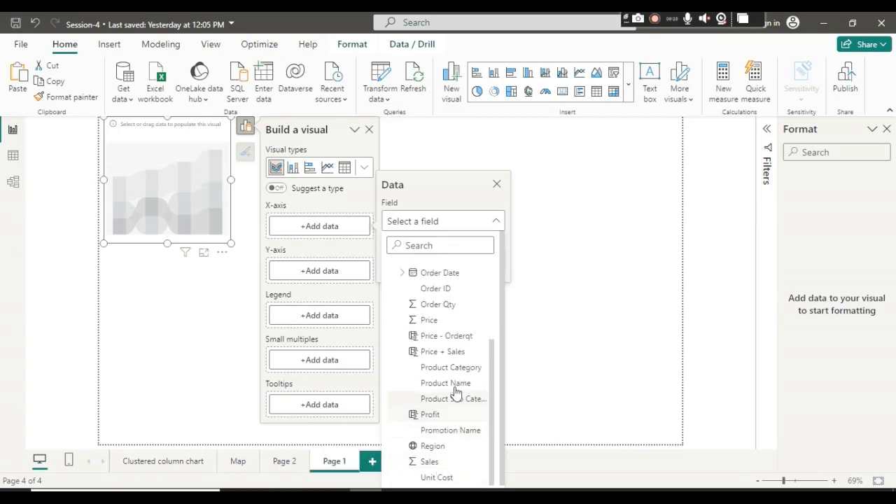
pyautogui.click(448, 447)
# - Assign Price from SalesData to the ribbon chart's Y-axis
pyautogui.click(308, 293)
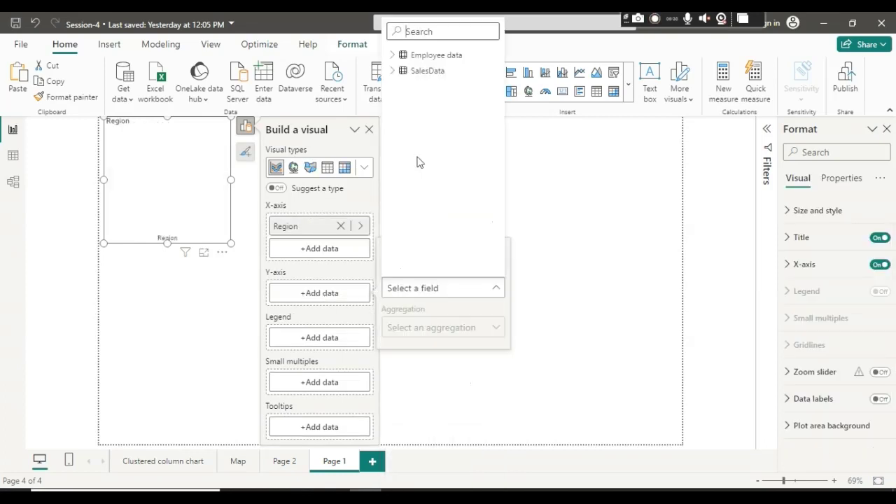
pyautogui.click(426, 70)
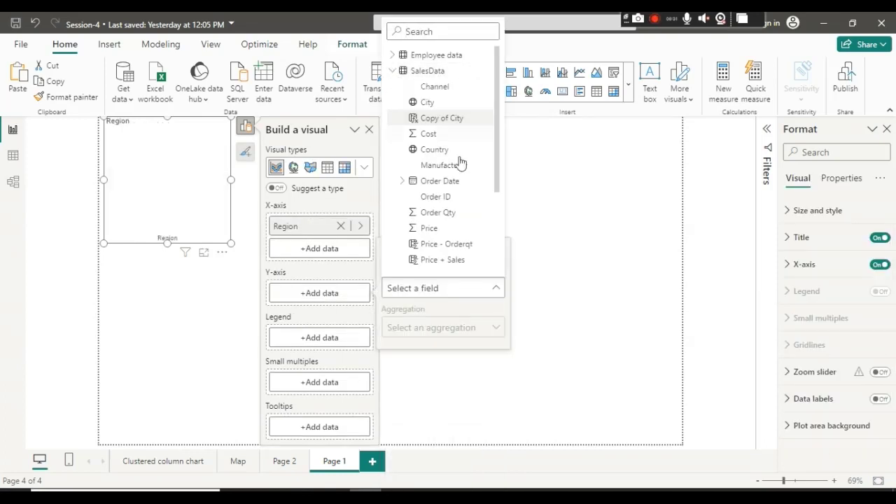
pyautogui.click(448, 229)
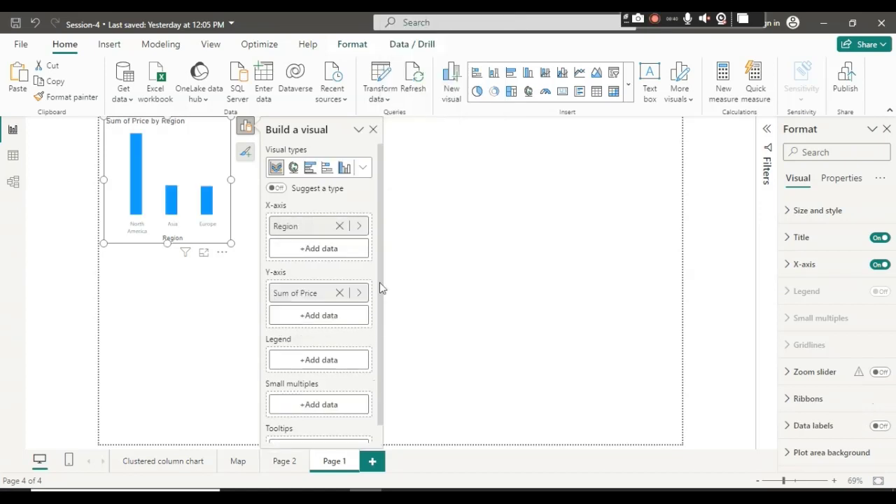
# - Set Product Category from SalesData as the ribbon chart's legend and enlarge the chart to nearly half the page width
pyautogui.moveTo(381, 288); pyautogui.dragTo(381, 350)
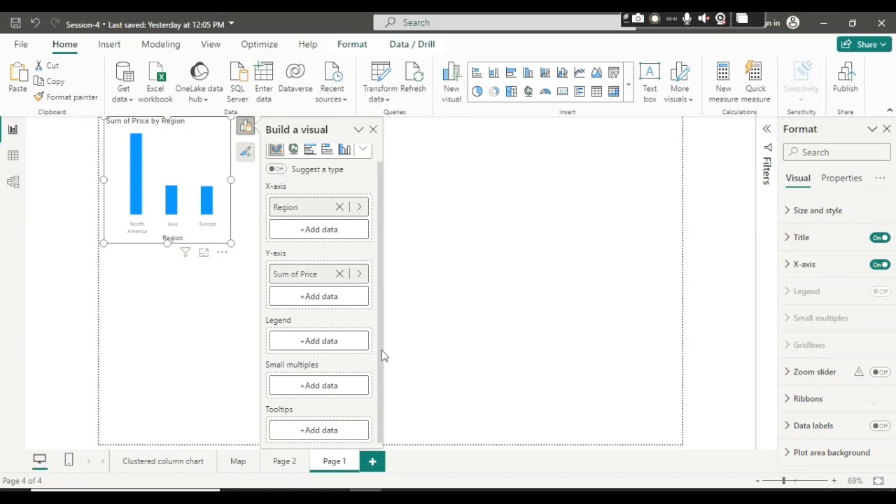
pyautogui.click(345, 343)
pyautogui.click(403, 118)
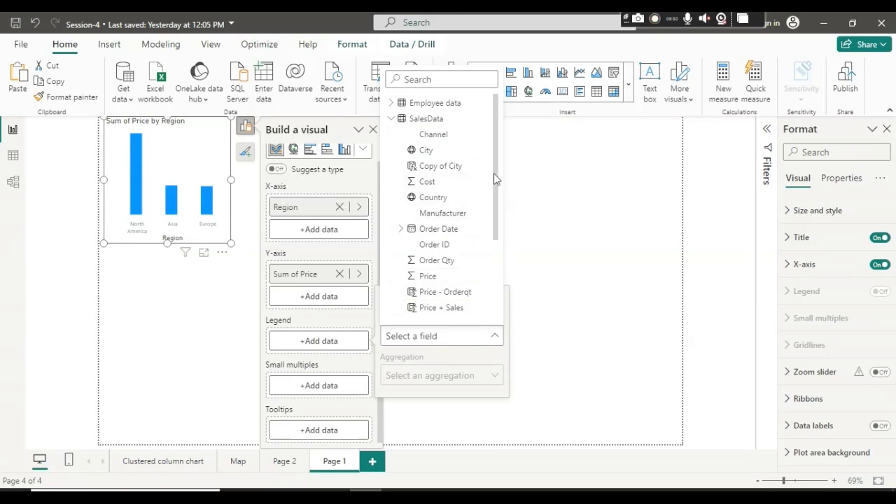
pyautogui.moveTo(494, 175); pyautogui.dragTo(494, 231)
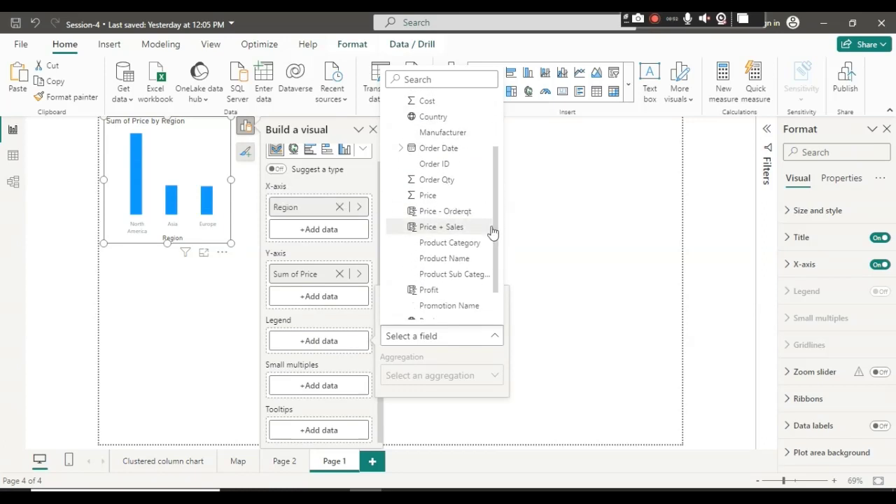
pyautogui.click(470, 242)
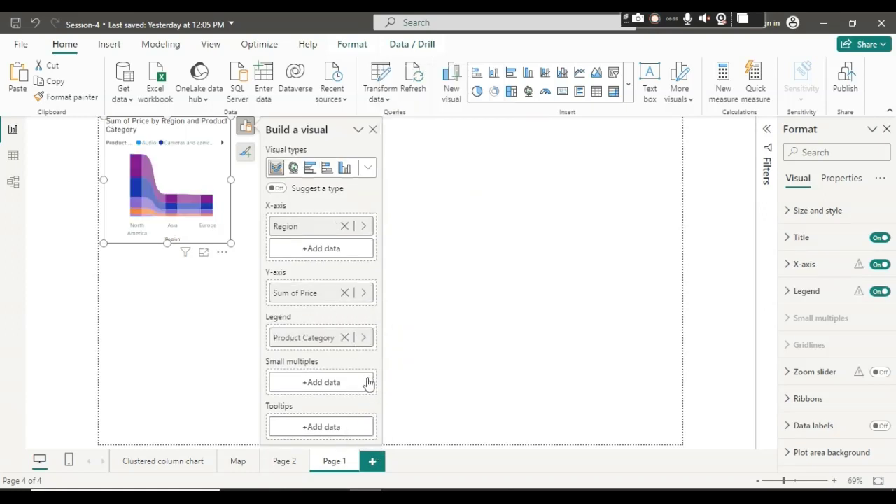
pyautogui.click(373, 131)
pyautogui.moveTo(232, 244); pyautogui.dragTo(348, 424)
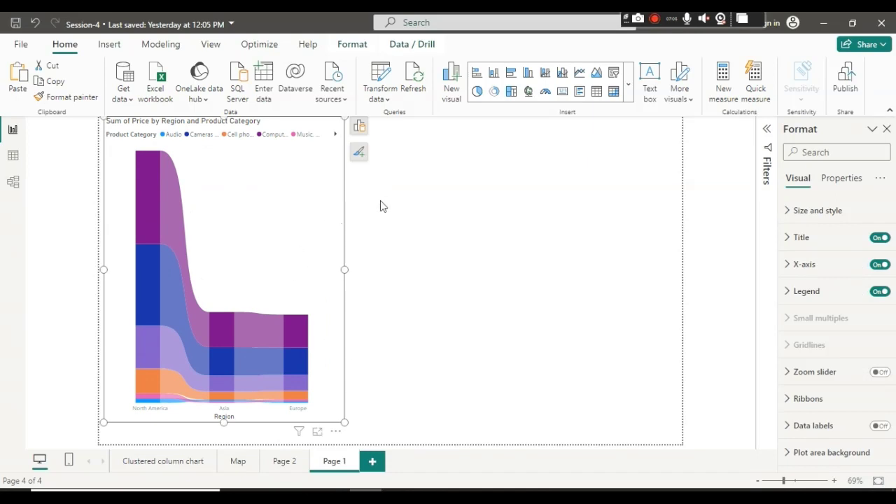
# - Replace the ribbon chart's Product Category legend with Country from SalesData
pyautogui.click(359, 125)
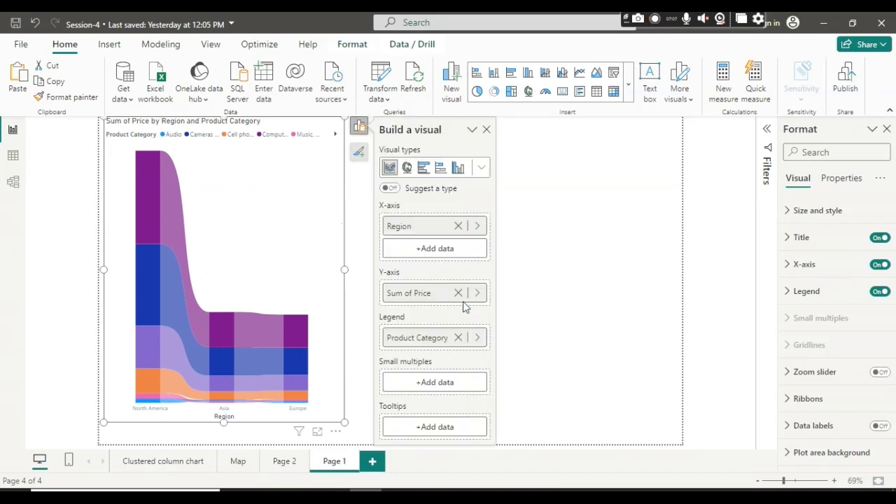
pyautogui.click(458, 338)
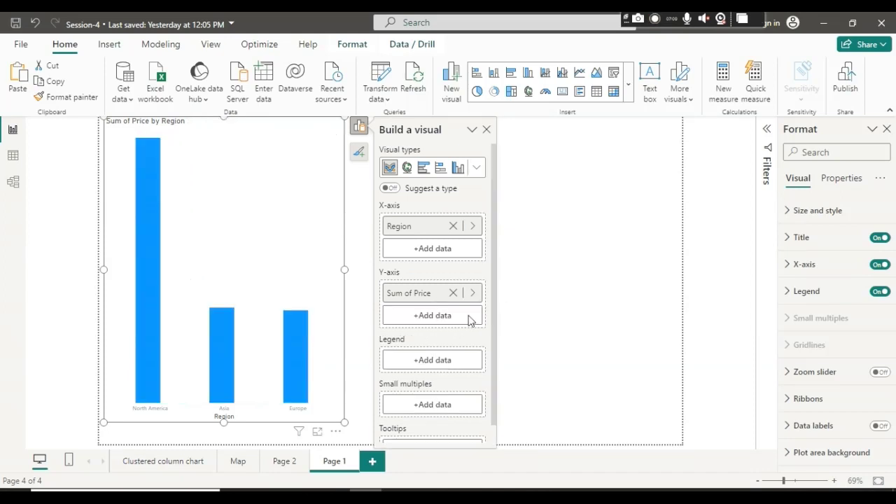
pyautogui.click(467, 360)
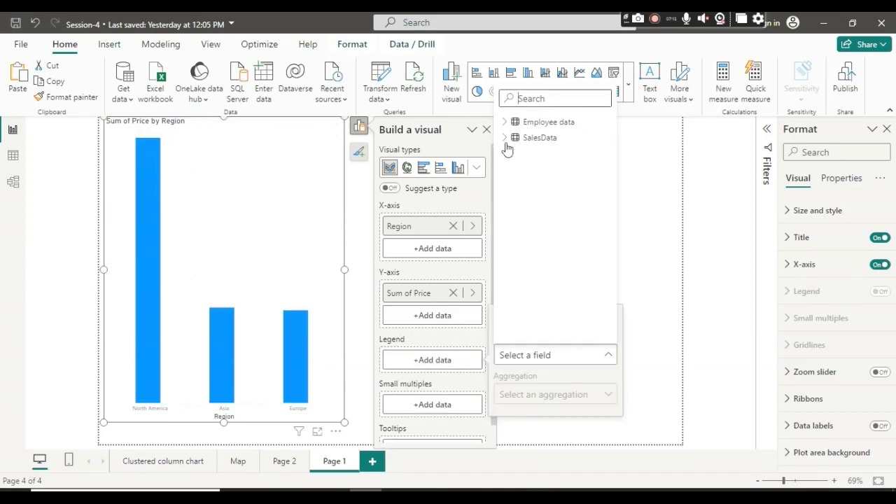
pyautogui.click(539, 137)
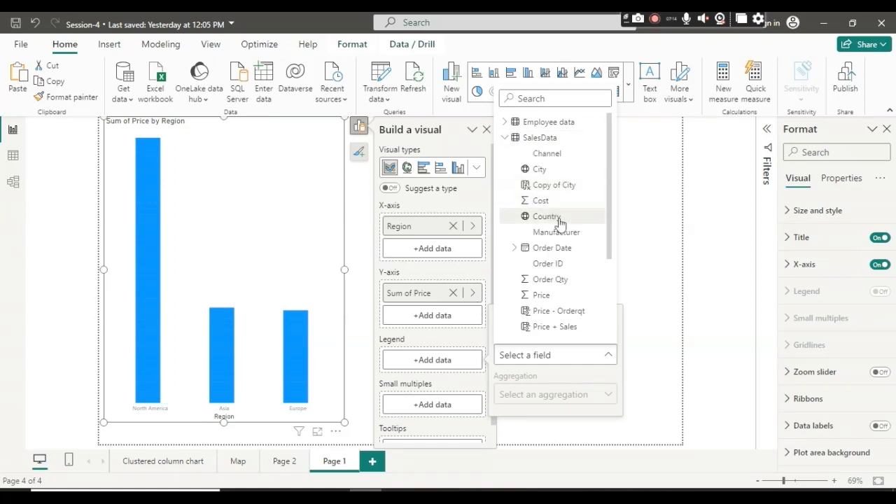
pyautogui.click(560, 218)
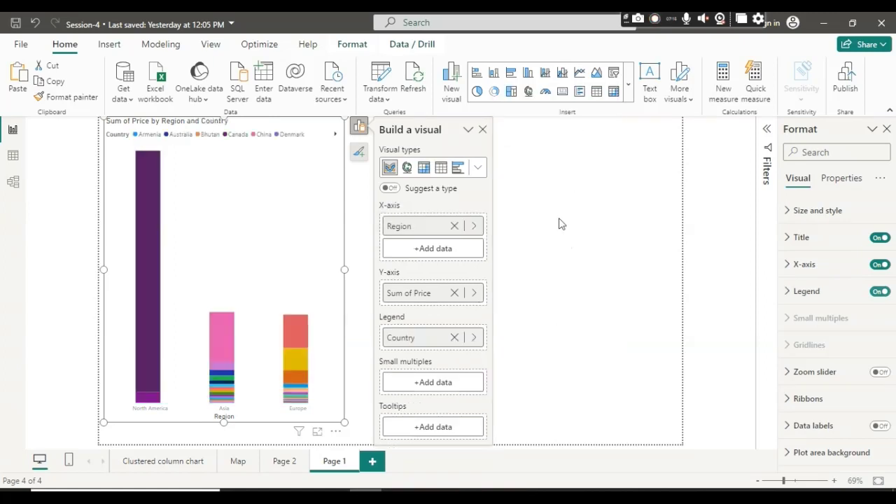
# - Swap the ribbon chart's Country legend for the Profit field from SalesData
pyautogui.click(456, 338)
pyautogui.click(463, 361)
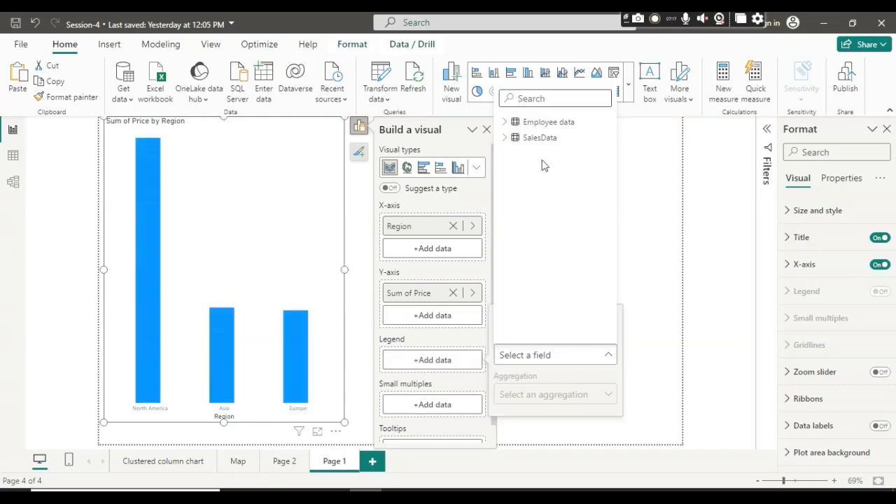
pyautogui.click(506, 139)
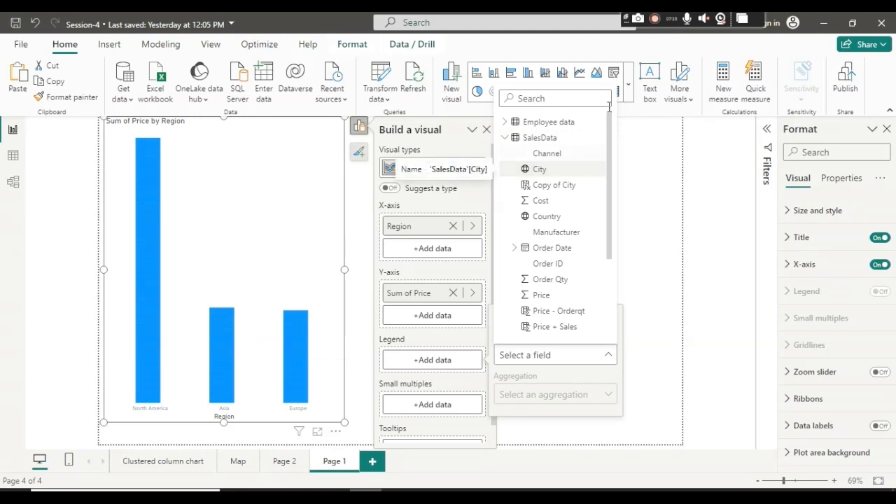
pyautogui.scroll(-1, 610, 158)
pyautogui.scroll(-3, 611, 158)
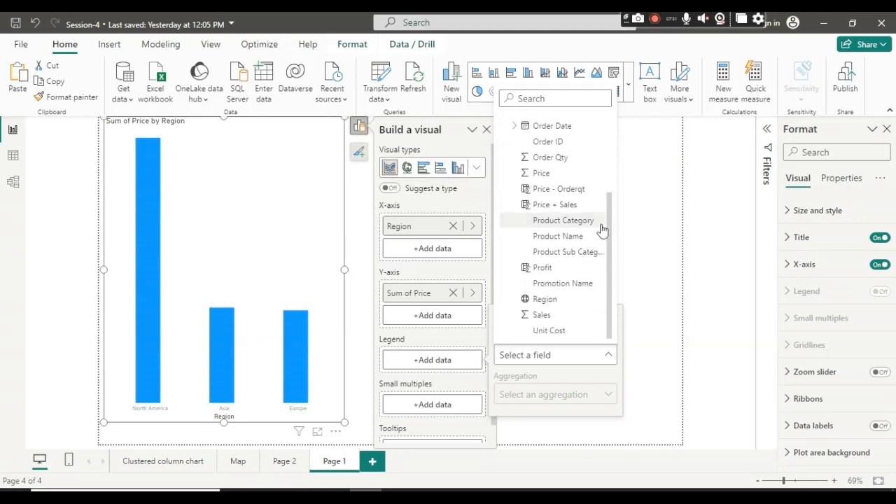
pyautogui.click(565, 273)
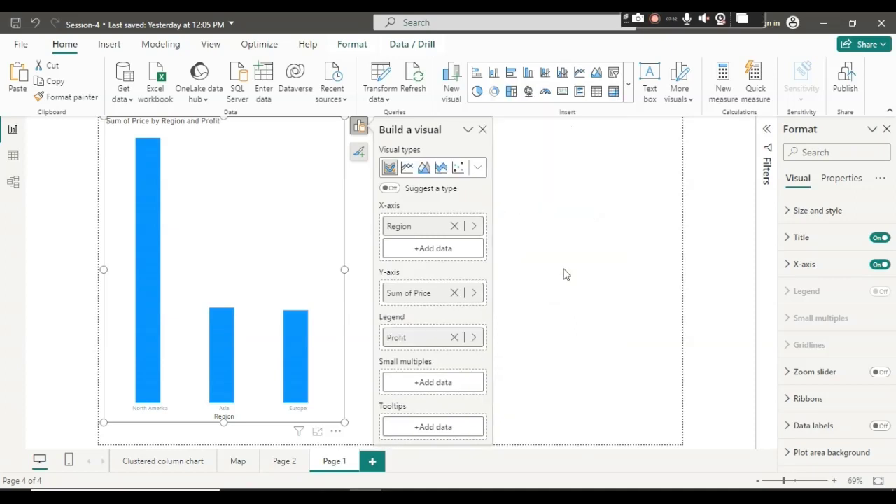
# - Replace Profit with Product Category from SalesData in the ribbon chart's legend and close the visual's build options
pyautogui.click(456, 339)
pyautogui.click(458, 364)
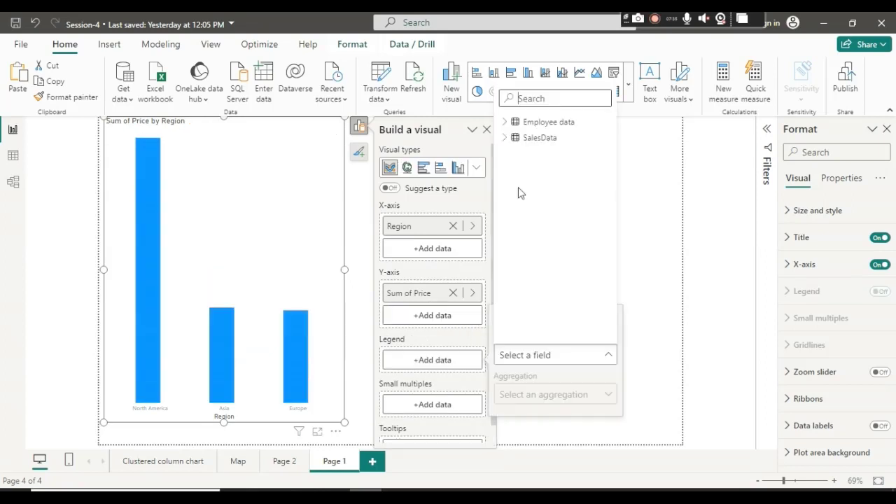
pyautogui.click(507, 139)
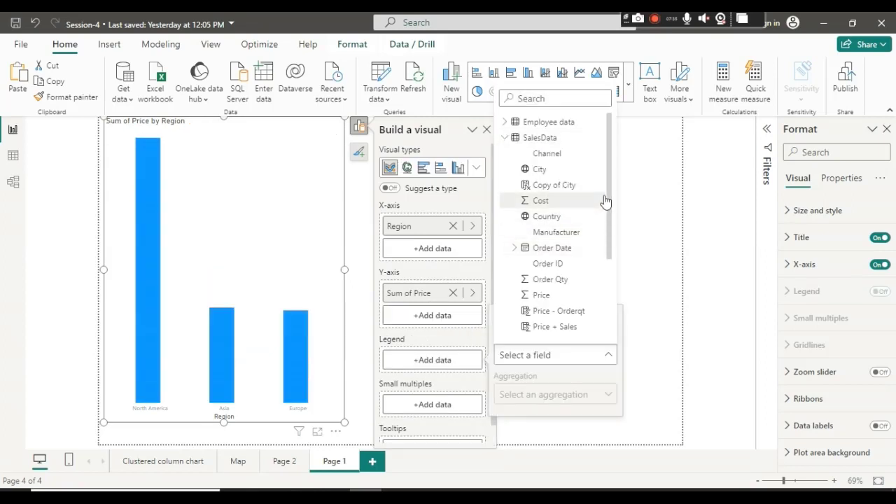
pyautogui.moveTo(610, 210); pyautogui.dragTo(607, 298)
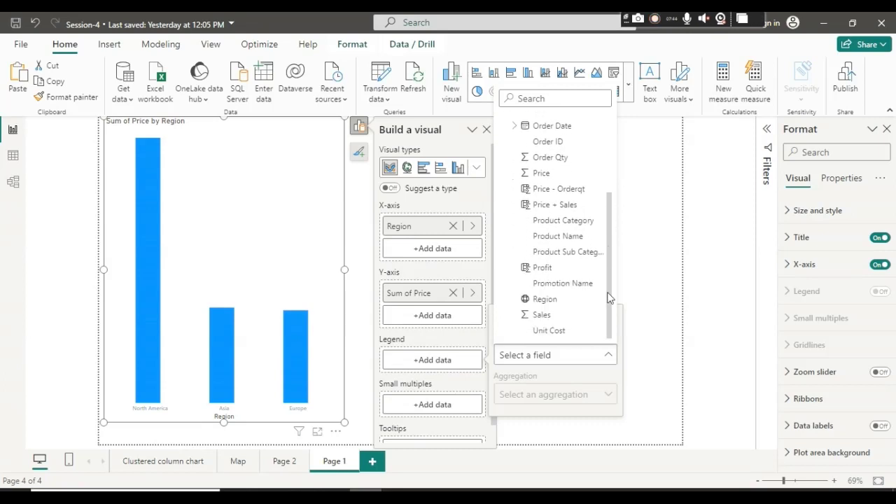
pyautogui.click(593, 222)
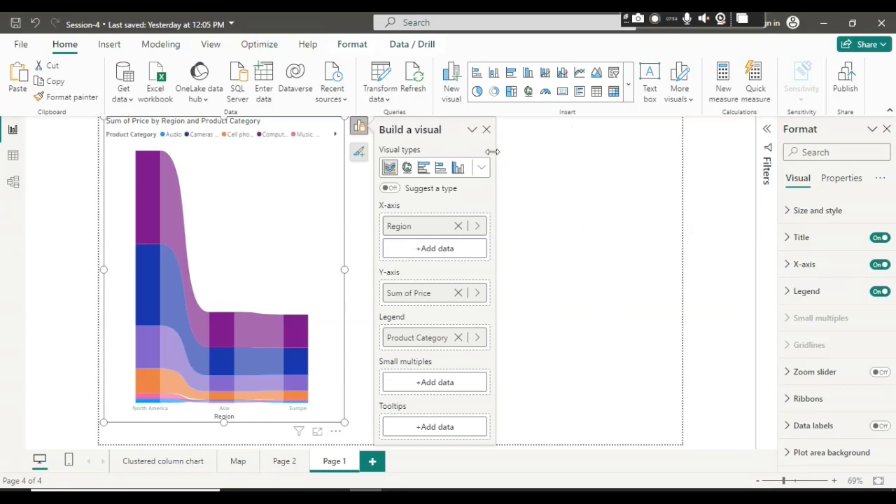
pyautogui.click(486, 131)
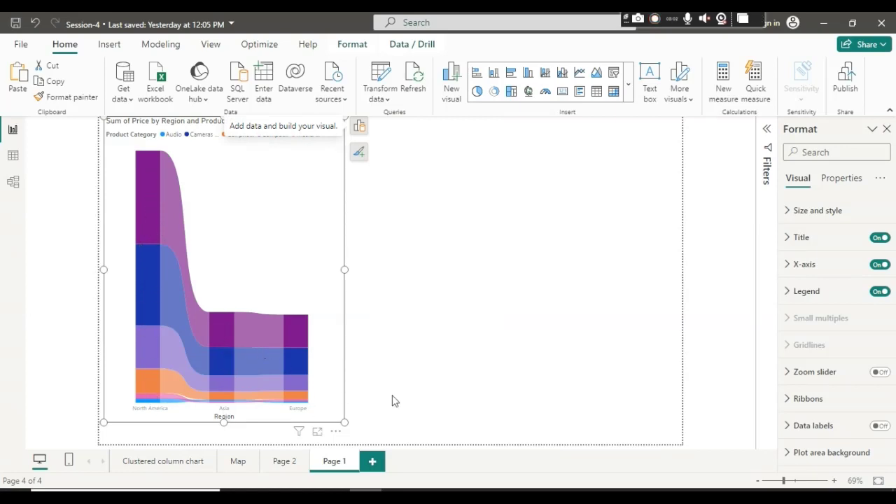
# - Enlarge the ribbon chart to fill almost the whole page and inspect its ribbons across the regions
pyautogui.moveTo(343, 423); pyautogui.dragTo(657, 445)
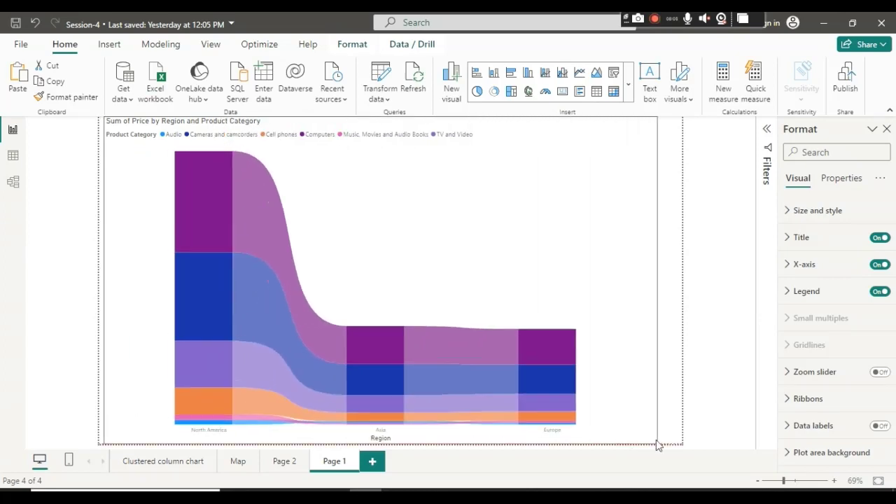
pyautogui.moveTo(497, 341)
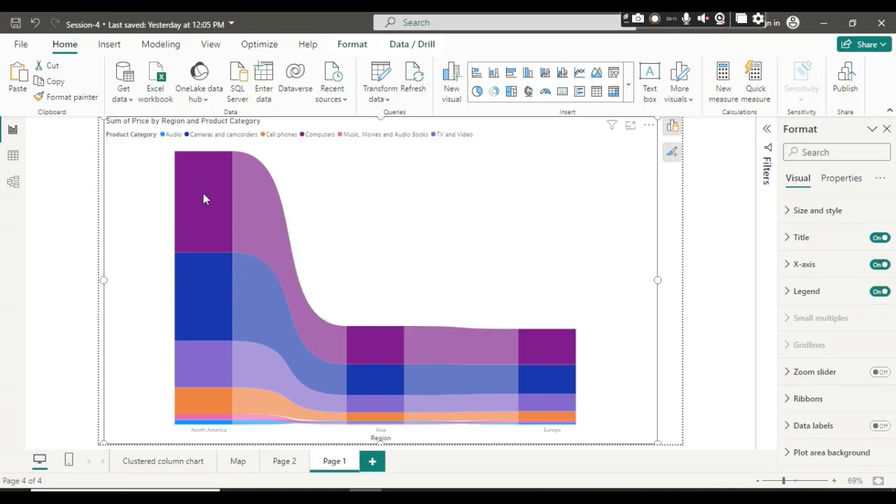
pyautogui.moveTo(203, 196)
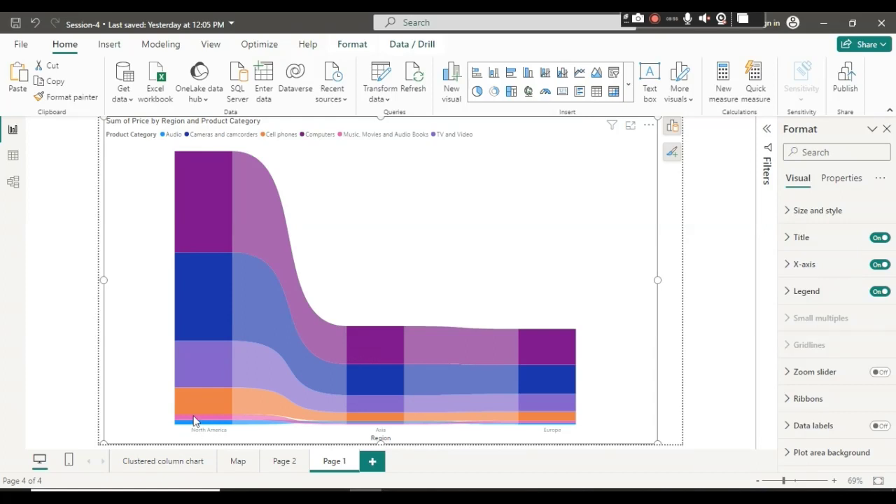
# - Examine the product category segments in the ribbon chart's North America and Asia columns
pyautogui.moveTo(199, 419)
pyautogui.moveTo(378, 429)
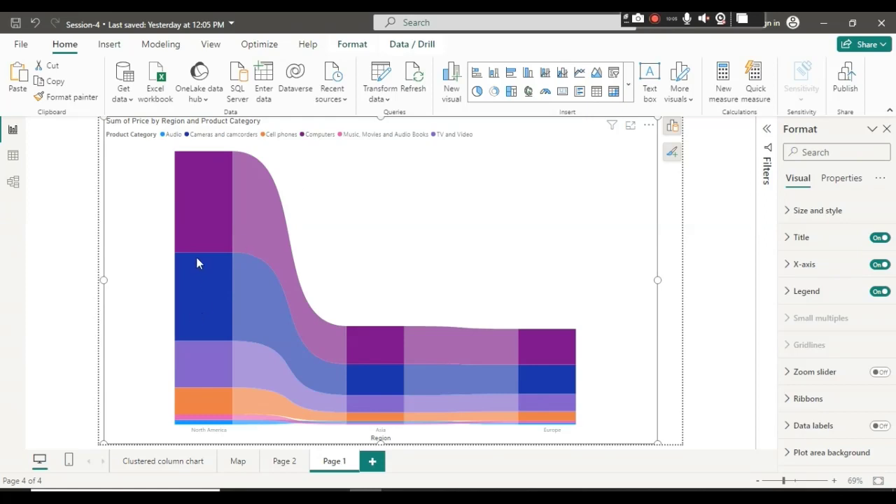
pyautogui.moveTo(193, 311)
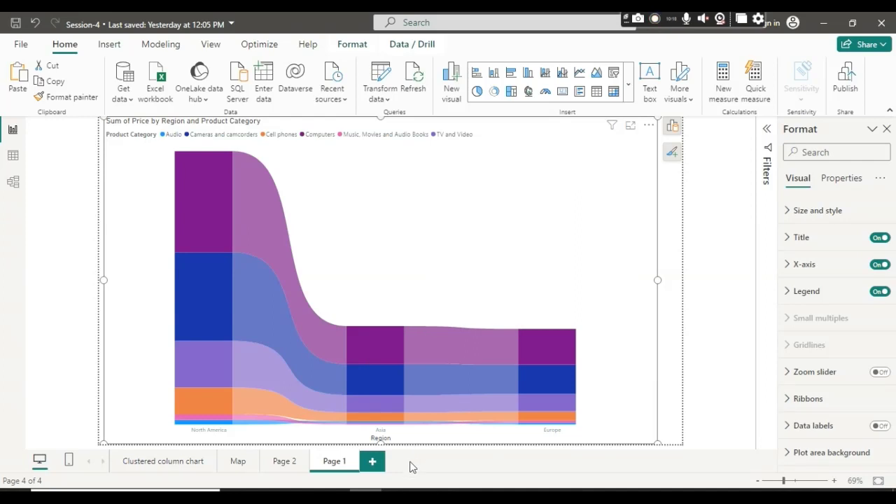
# - Add a new report page and insert a card visual on it
pyautogui.click(629, 99)
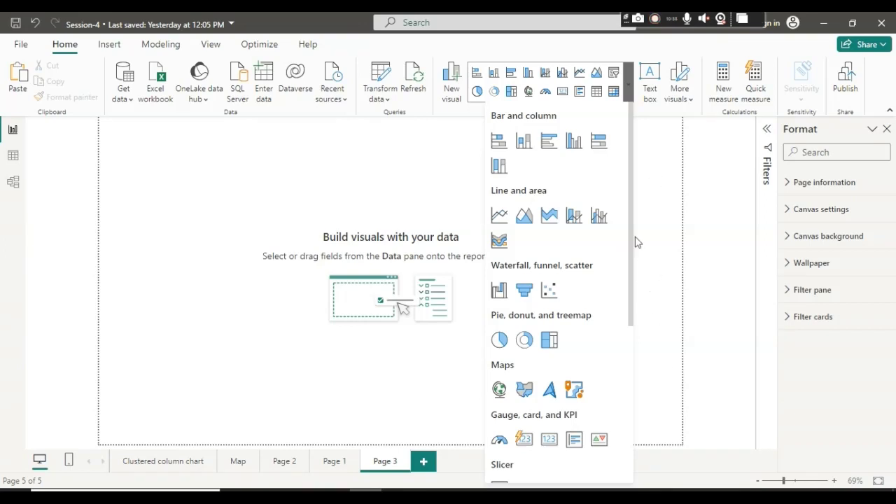
pyautogui.moveTo(630, 256); pyautogui.dragTo(630, 201)
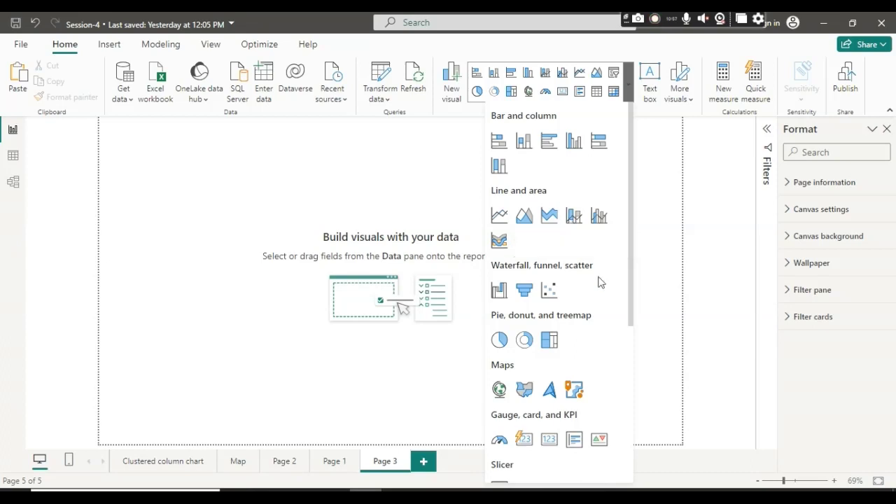
pyautogui.moveTo(632, 317); pyautogui.dragTo(622, 382)
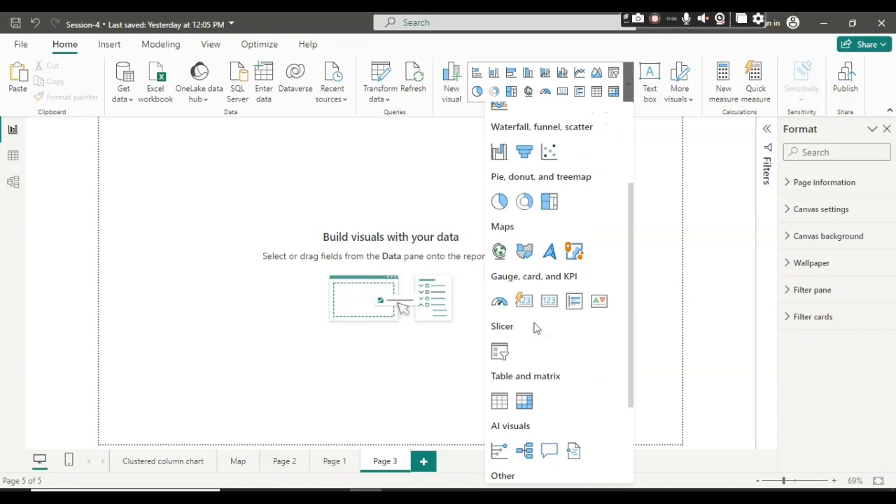
pyautogui.click(352, 238)
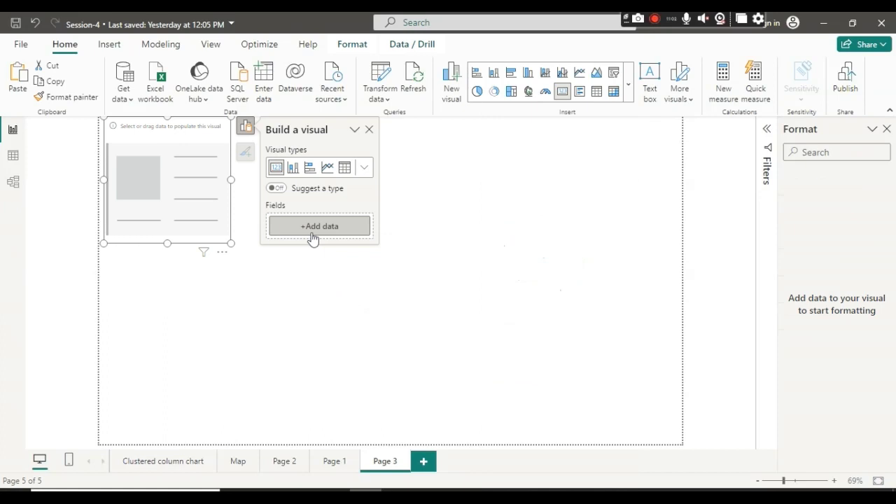
# - Add the Profit field from SalesData to the card
pyautogui.click(319, 227)
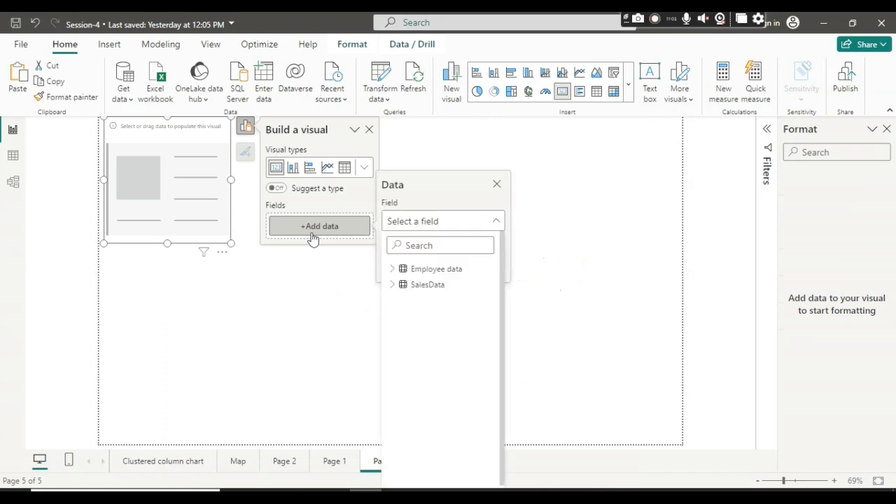
pyautogui.click(393, 285)
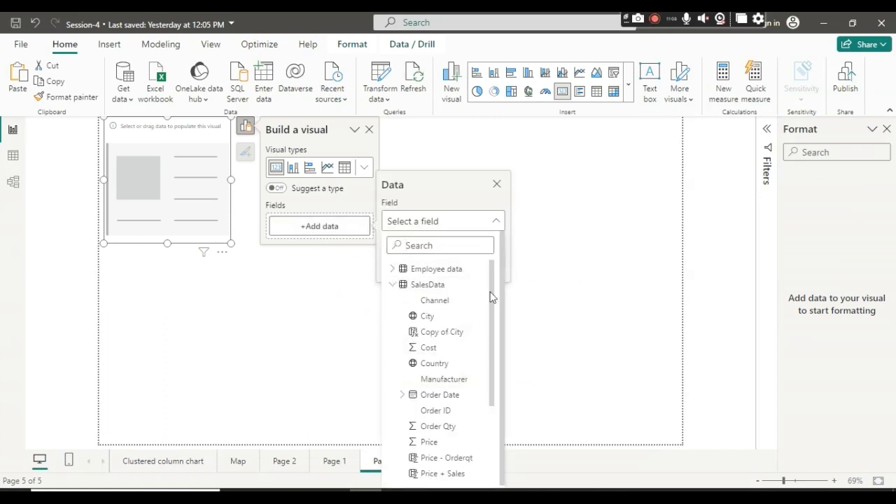
pyautogui.moveTo(492, 294); pyautogui.dragTo(482, 400)
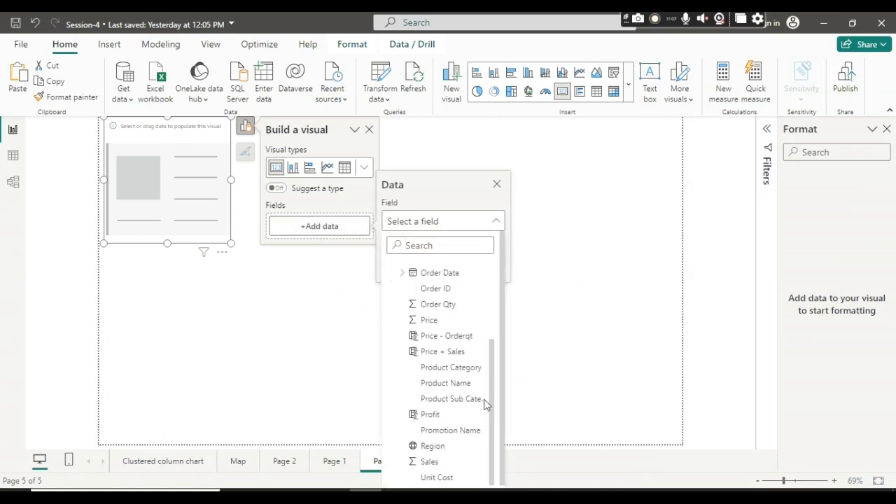
pyautogui.click(423, 415)
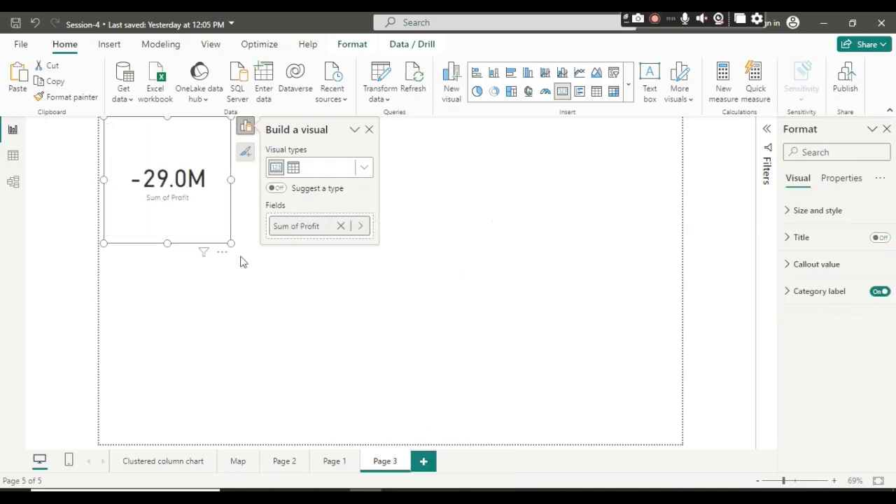
# - Replace the card's Profit field with Sales from SalesData
pyautogui.click(341, 227)
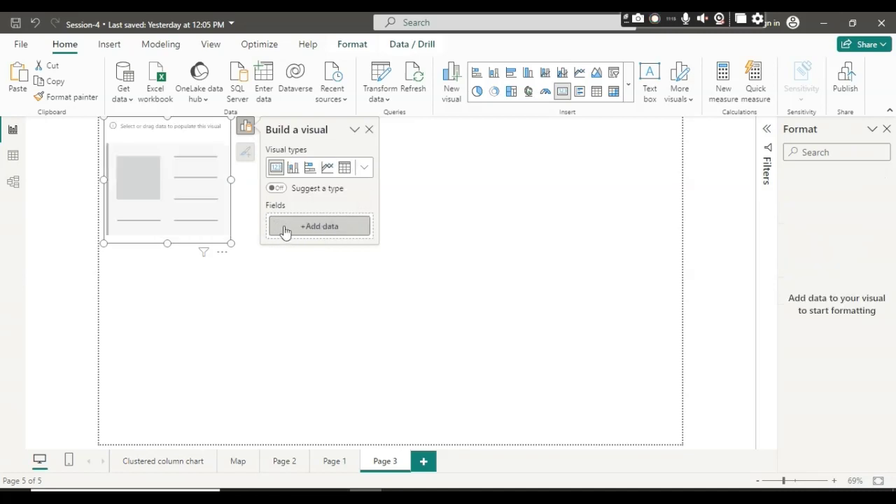
pyautogui.click(284, 226)
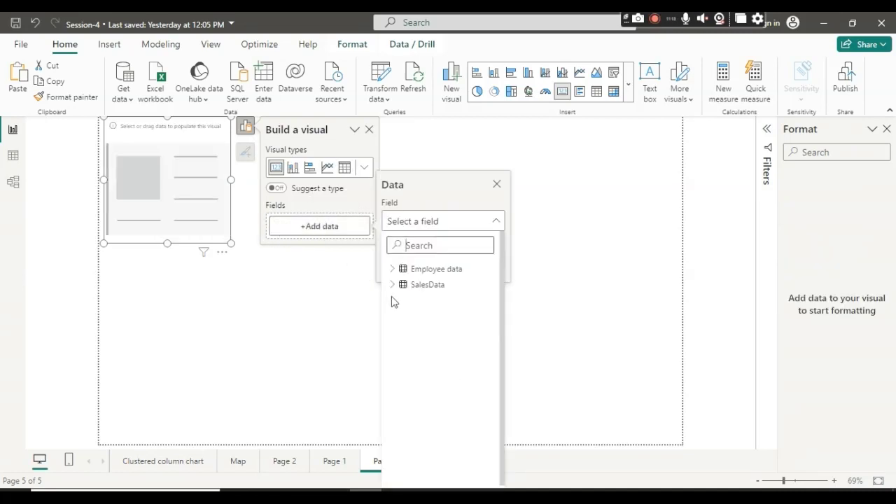
pyautogui.click(393, 285)
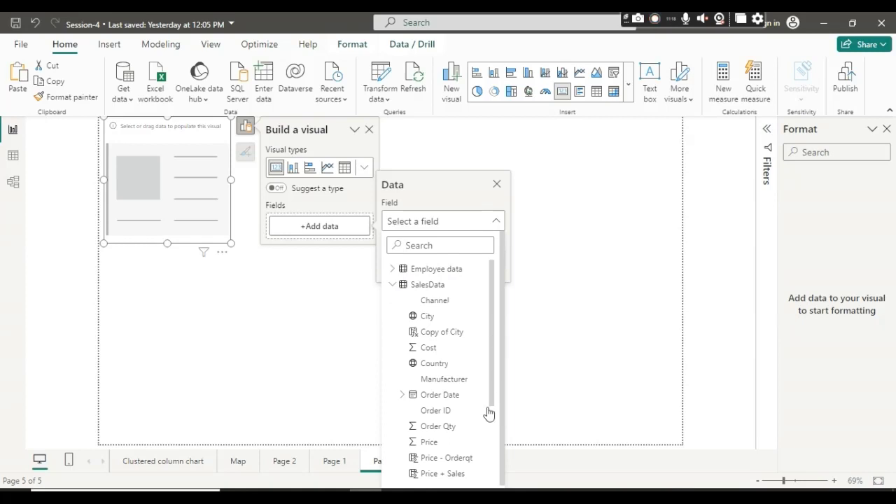
pyautogui.moveTo(493, 396); pyautogui.dragTo(486, 470)
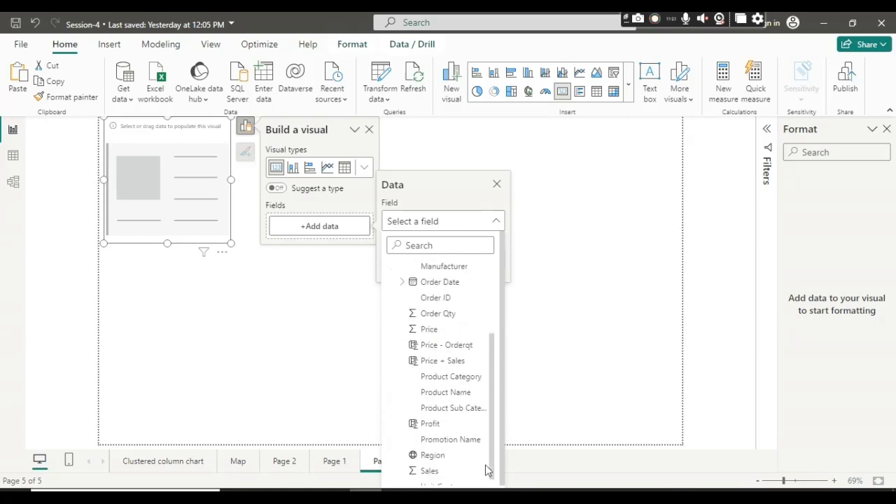
pyautogui.click(429, 472)
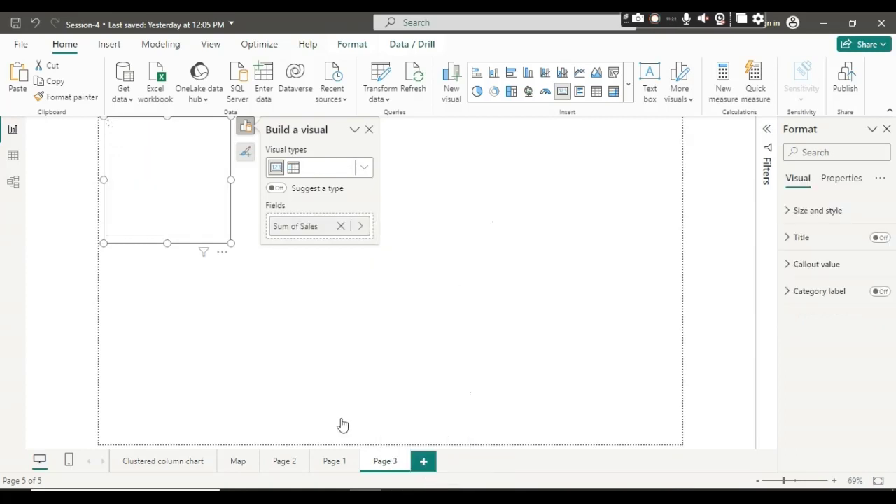
# - Close the card's build options and enlarge the card to about half the page's width and height
pyautogui.click(369, 129)
pyautogui.click(231, 243)
pyautogui.moveTo(232, 244); pyautogui.dragTo(403, 294)
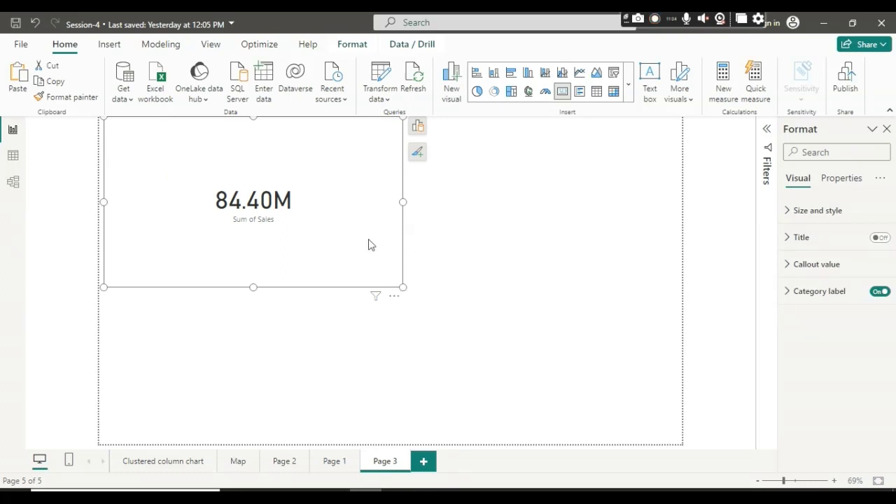
# - Look through the card's visual and general property formatting options and deselect the card
pyautogui.click(414, 156)
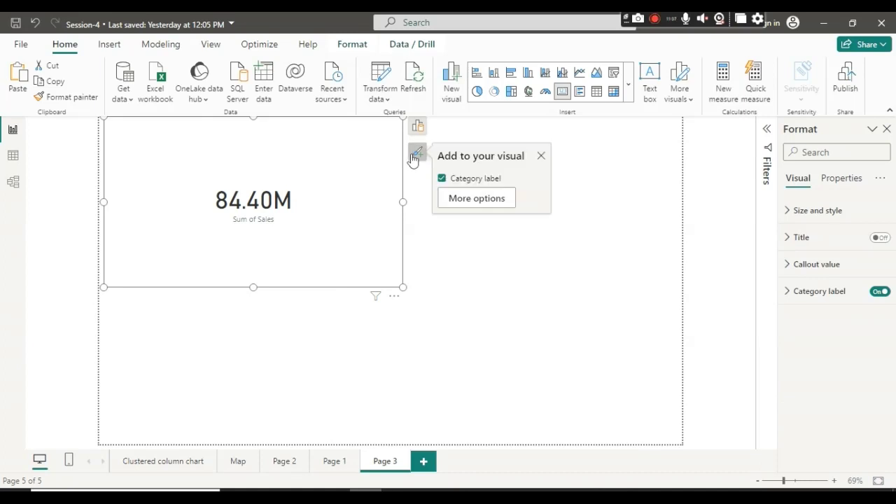
pyautogui.click(454, 201)
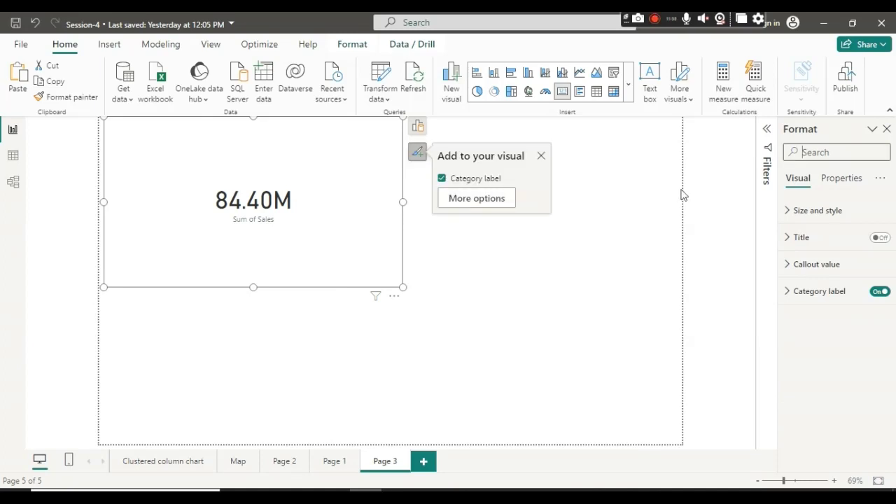
pyautogui.click(839, 181)
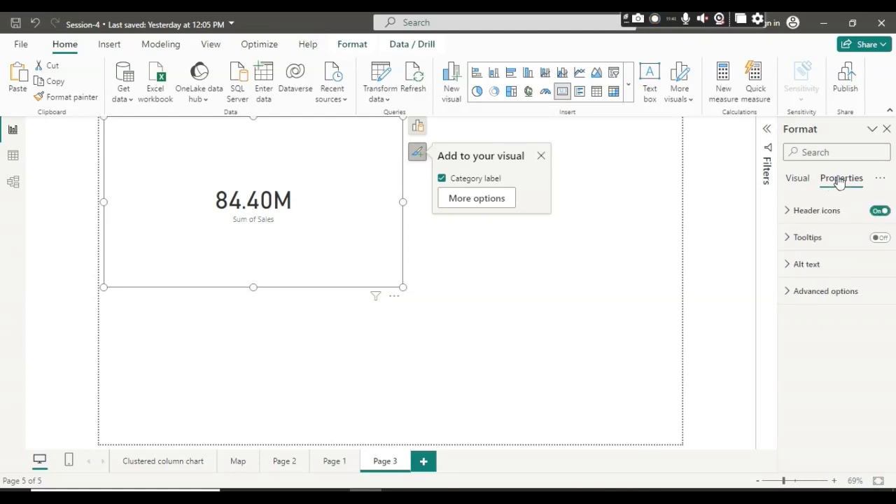
pyautogui.click(800, 188)
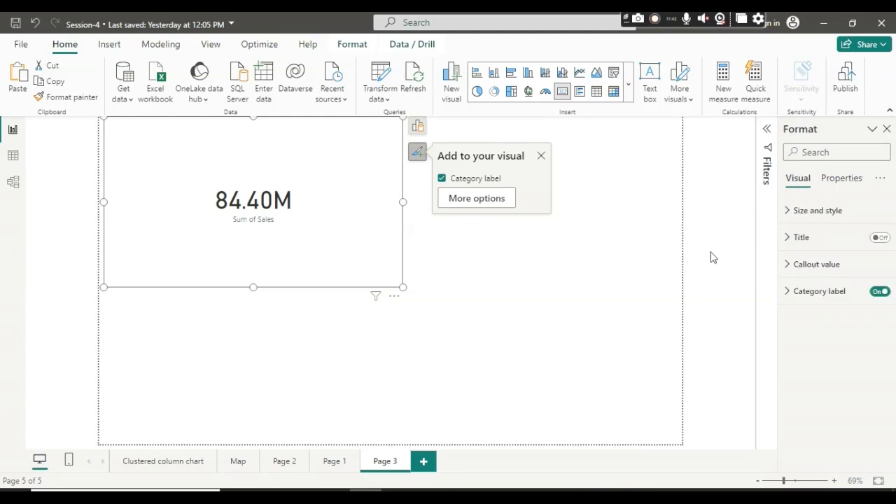
pyautogui.click(552, 319)
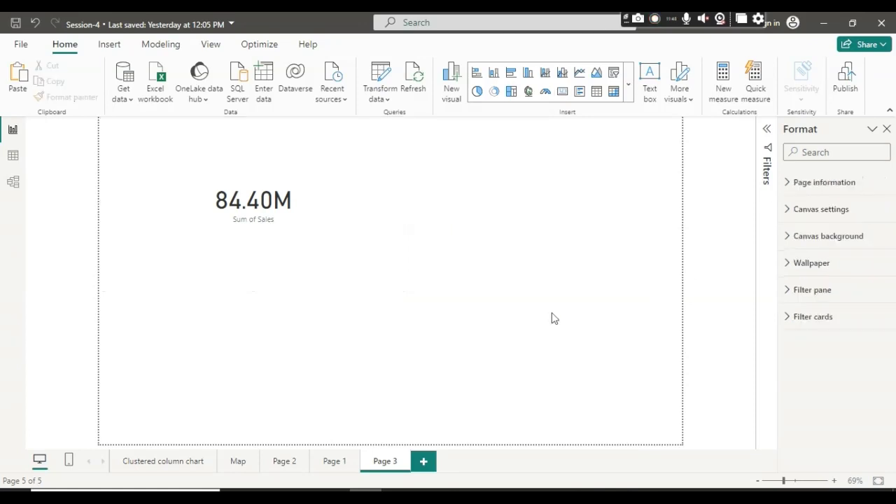
# - Select the Sales card and review the remaining topics in the Session-4 topic list in Excel
pyautogui.click(322, 213)
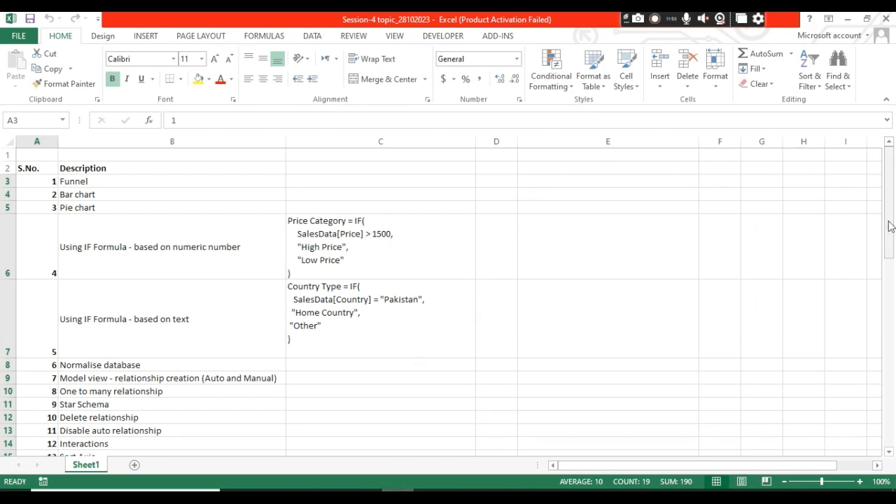
pyautogui.moveTo(890, 226); pyautogui.dragTo(890, 285)
pyautogui.click(674, 322)
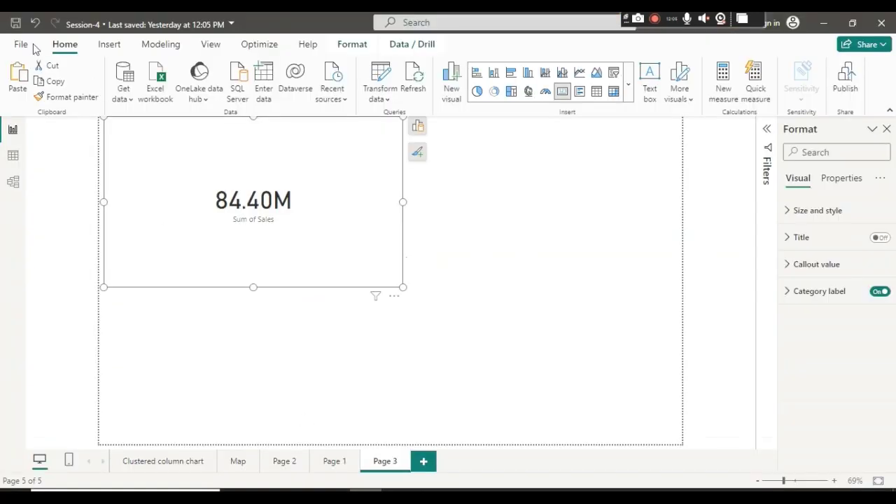
# - Save the Power BI report and view the Save as options without saving a copy
pyautogui.click(17, 25)
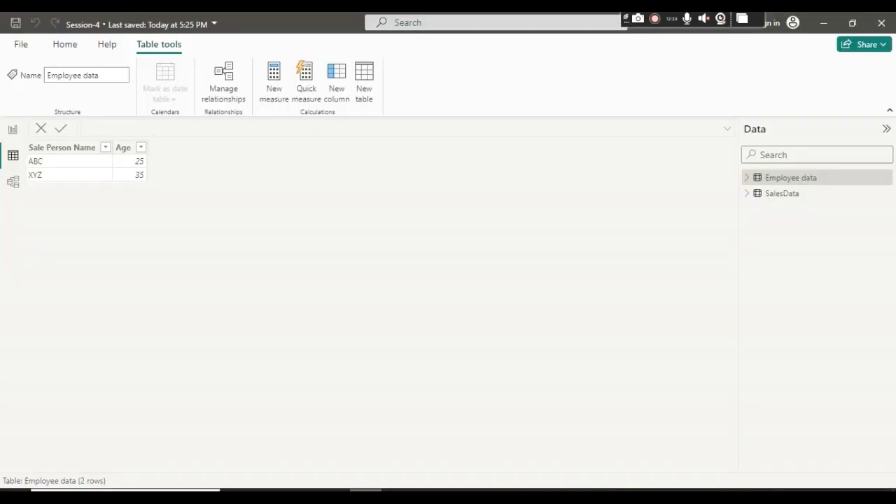
pyautogui.click(28, 50)
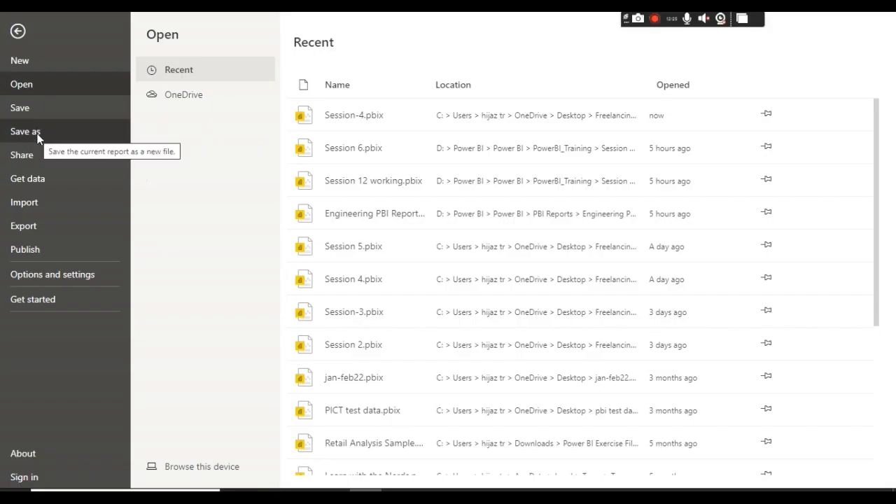
pyautogui.click(38, 133)
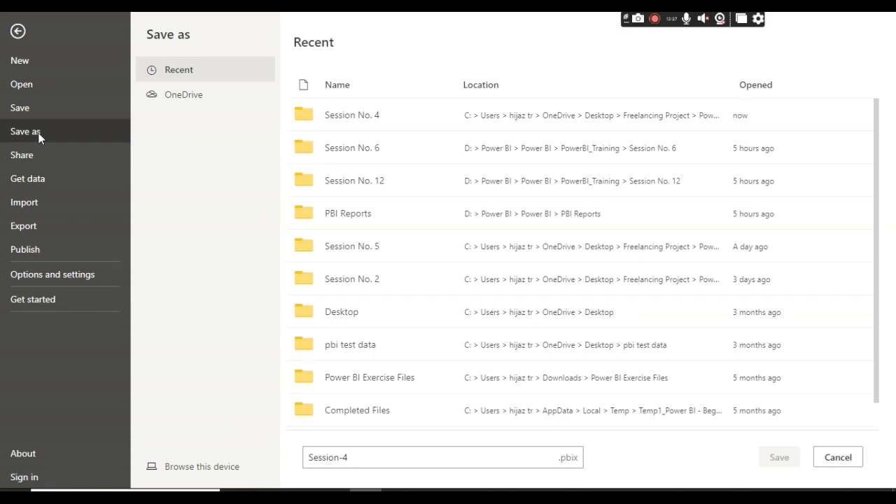
pyautogui.click(17, 33)
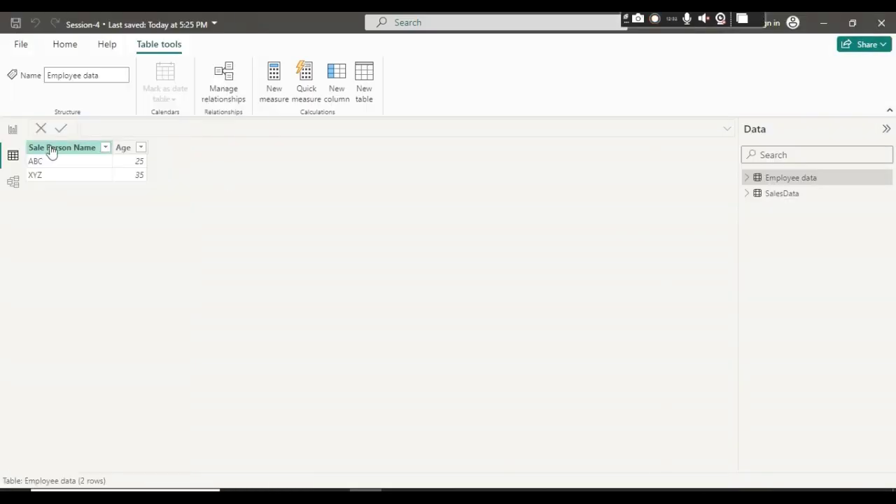
# - Display the SalesData table and check the Normalise database and Model view topics in the Excel list
pyautogui.click(757, 197)
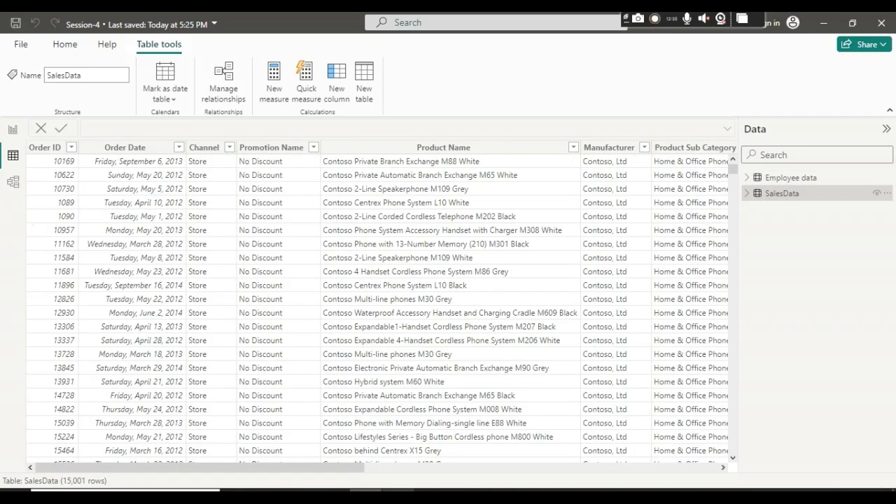
pyautogui.hotkey('alt', 'Tab')
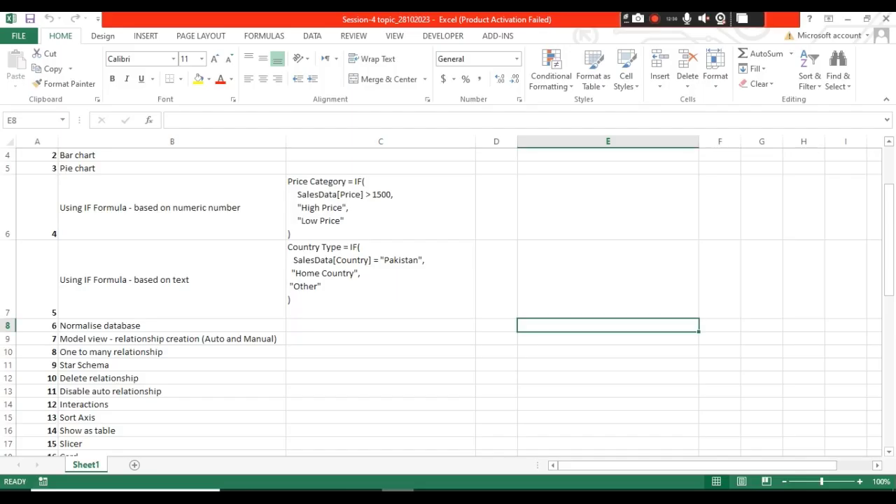
pyautogui.click(201, 327)
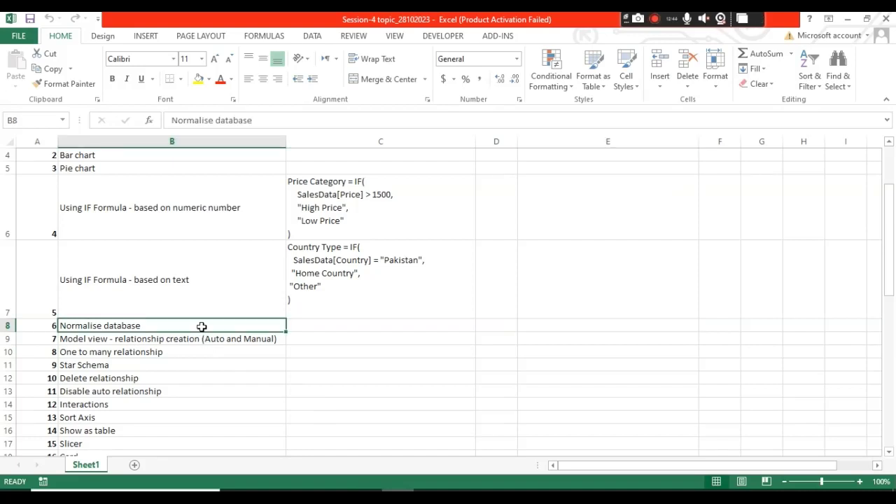
pyautogui.click(280, 338)
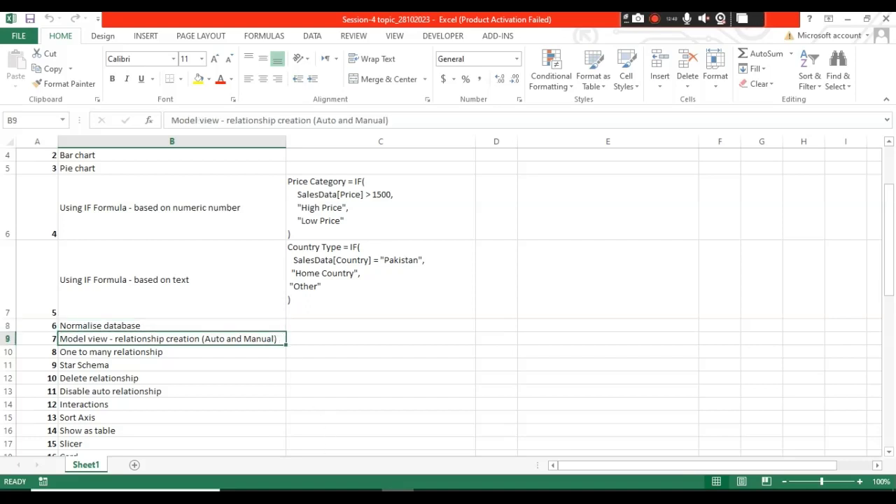
# - Switch back to Power BI and go through the report and table views to the model view
pyautogui.click(365, 496)
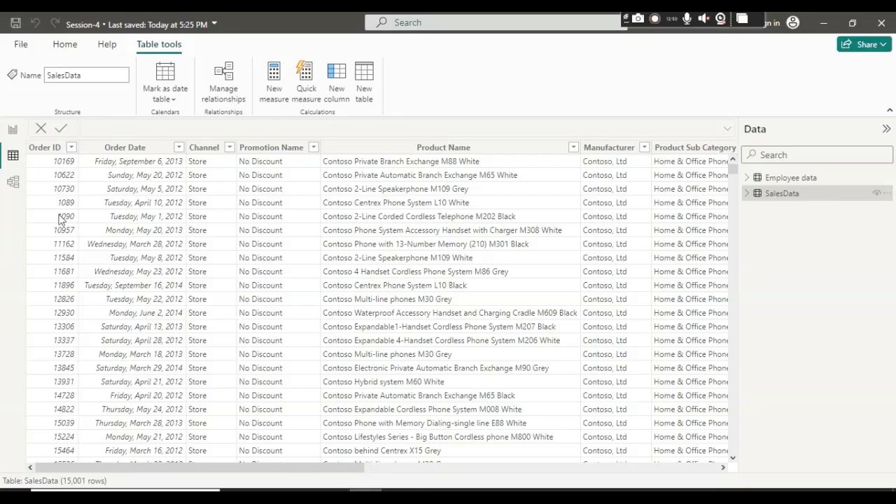
pyautogui.click(13, 129)
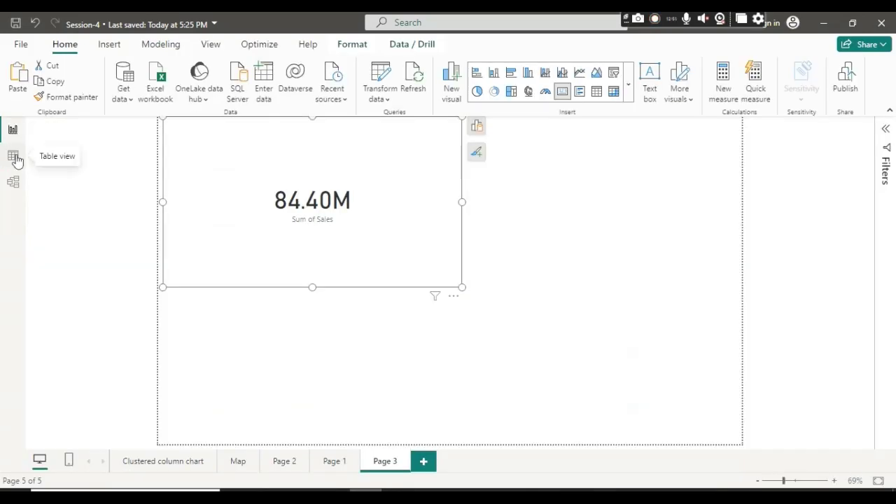
pyautogui.click(13, 157)
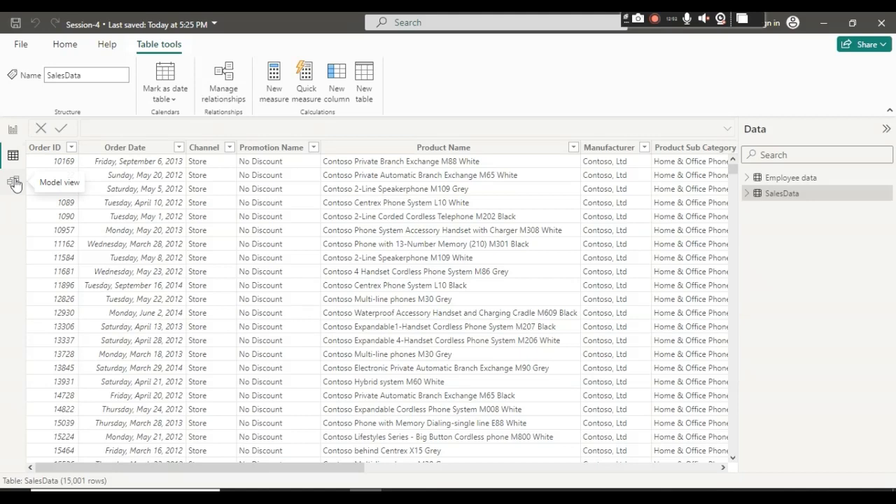
pyautogui.click(14, 183)
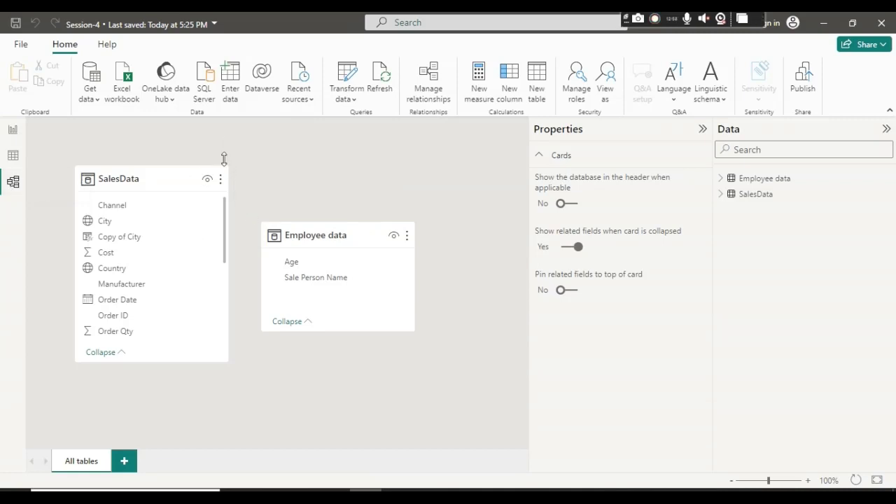
# - Go through the SalesData table view to the report view and look at the file commands without choosing one
pyautogui.click(13, 156)
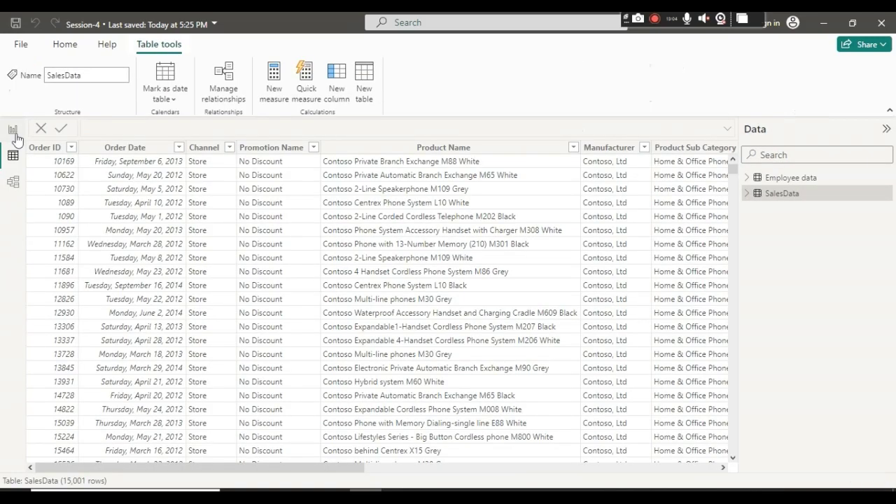
pyautogui.click(14, 132)
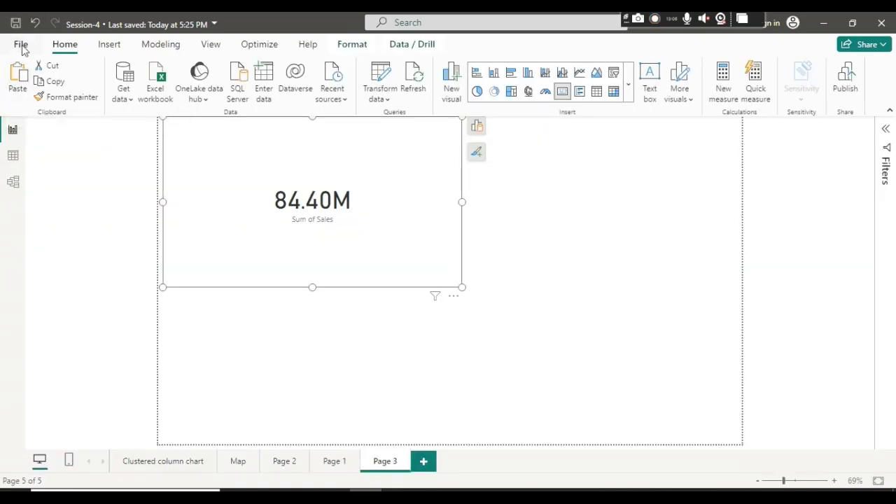
pyautogui.click(21, 45)
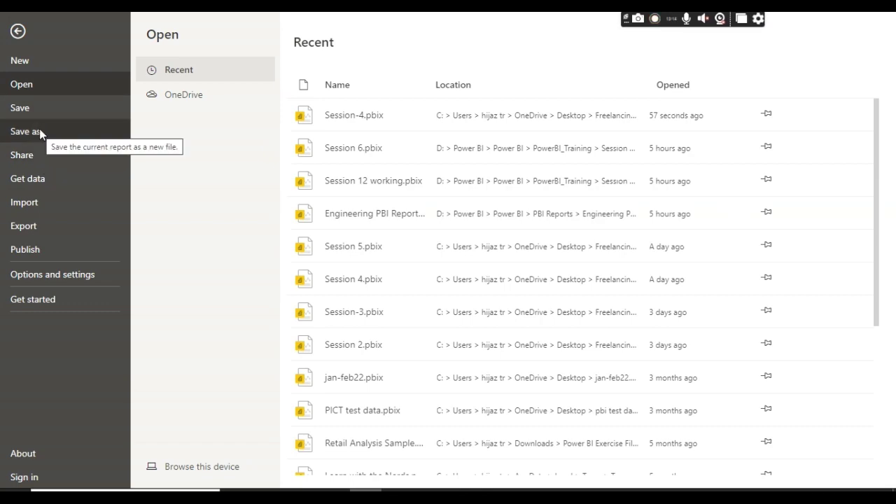
pyautogui.press('Escape')
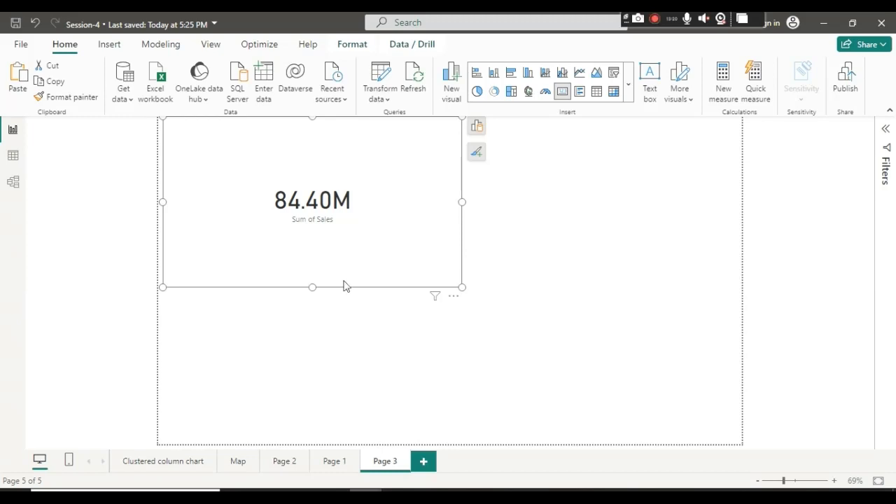
# - Switch to the Session No. 4 folder in File Explorer and point out the Product Database, Location Database and Power BI database-normalise workbooks
pyautogui.click(366, 491)
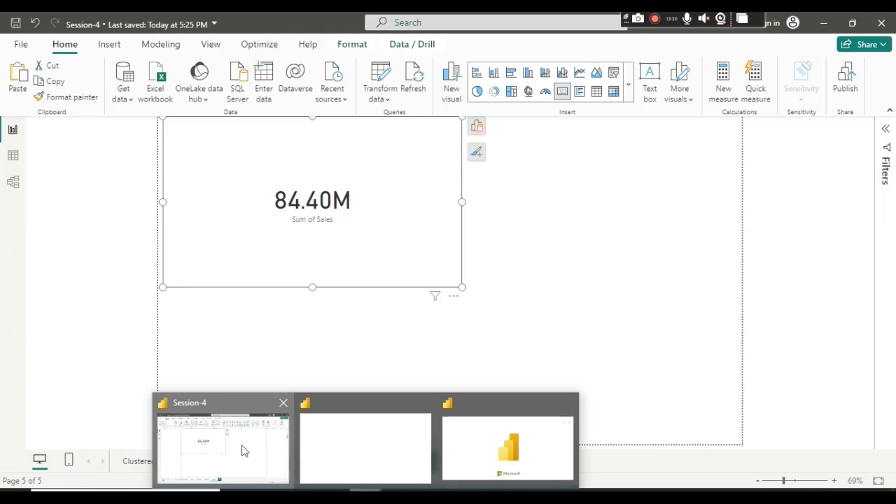
pyautogui.click(243, 450)
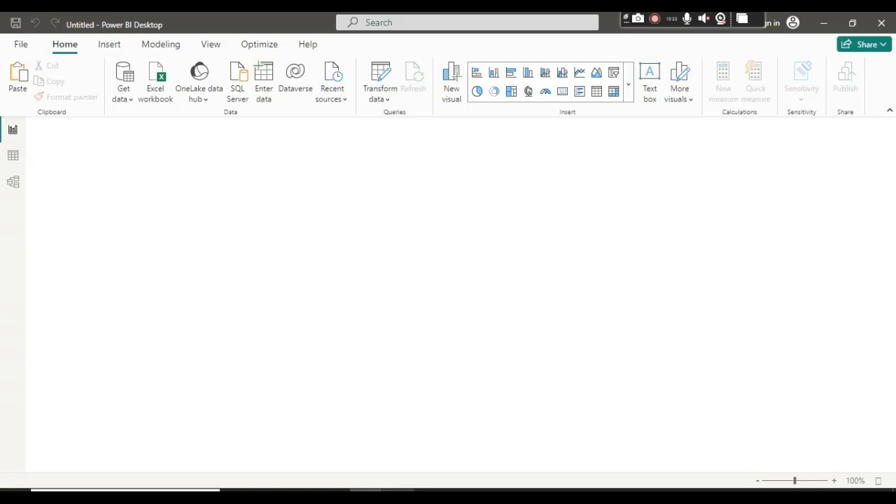
pyautogui.moveTo(268, 490)
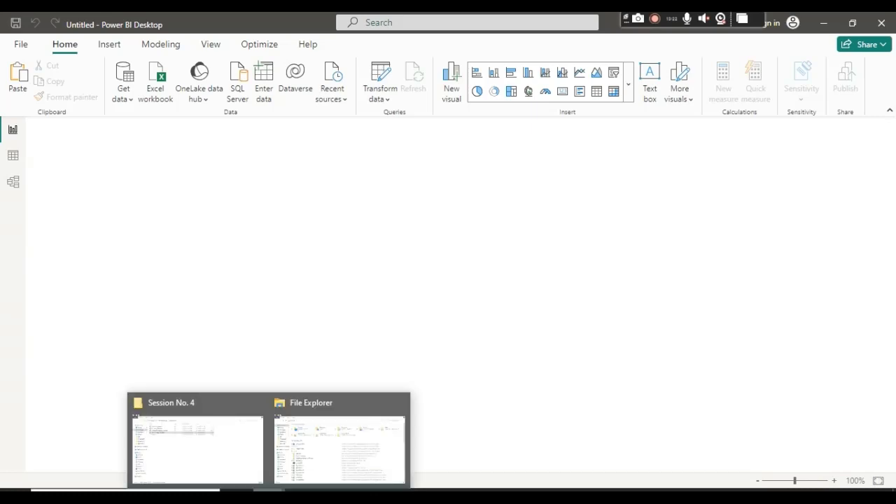
pyautogui.click(196, 441)
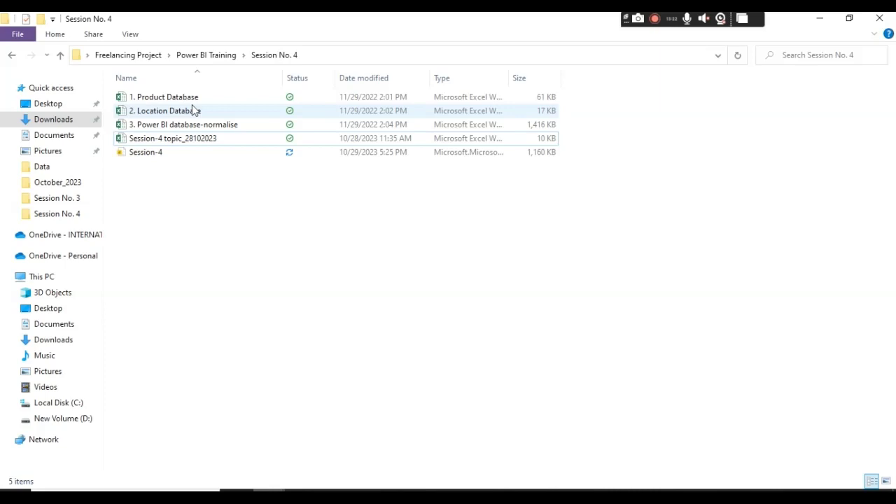
pyautogui.click(197, 102)
pyautogui.click(197, 112)
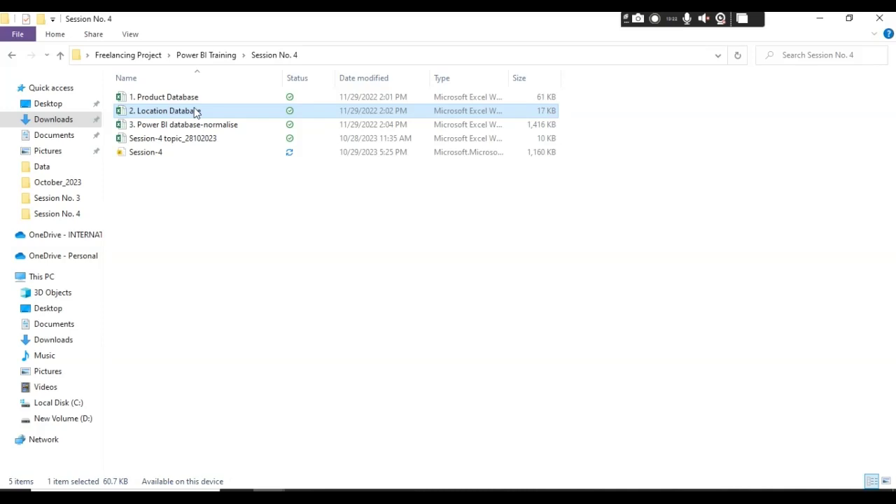
pyautogui.click(197, 124)
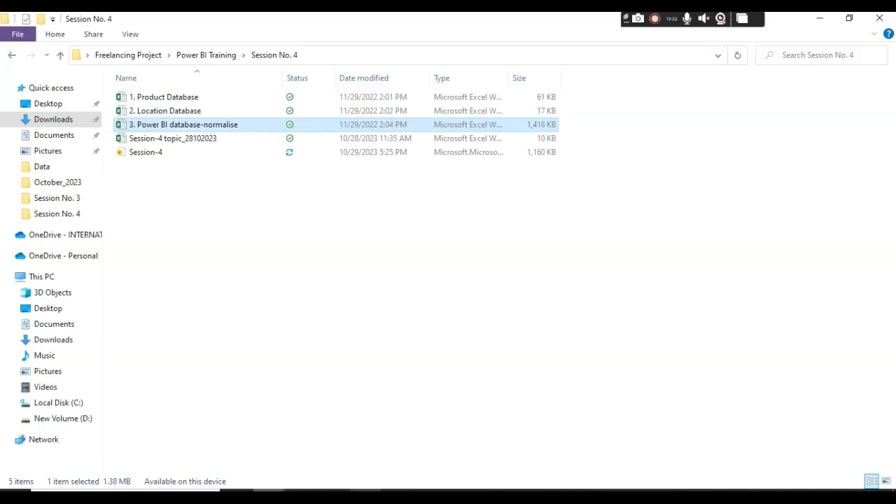
# - Switch back to the blank Power BI report and open the 1. Product Database Excel workbook as a data source
pyautogui.click(366, 496)
pyautogui.click(154, 93)
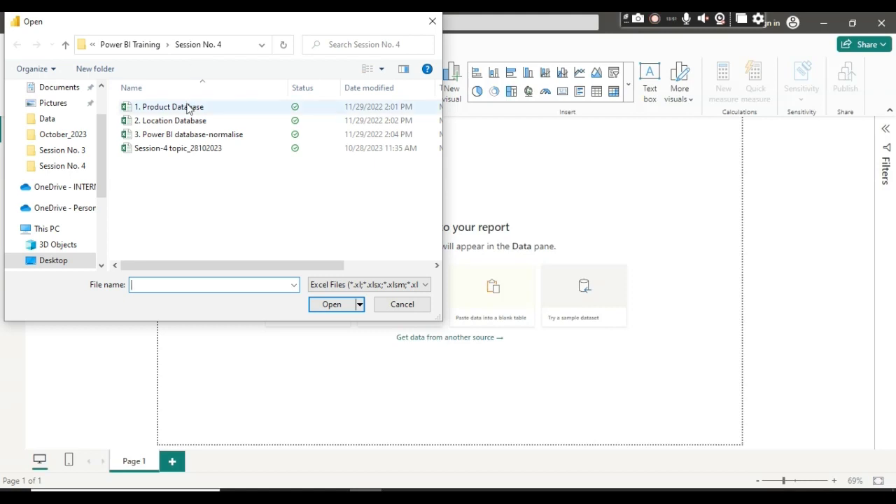
pyautogui.click(187, 109)
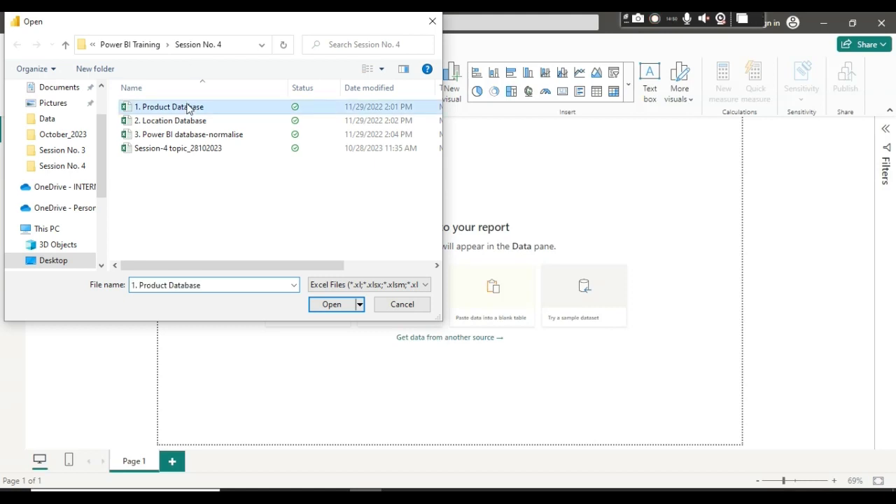
pyautogui.click(327, 305)
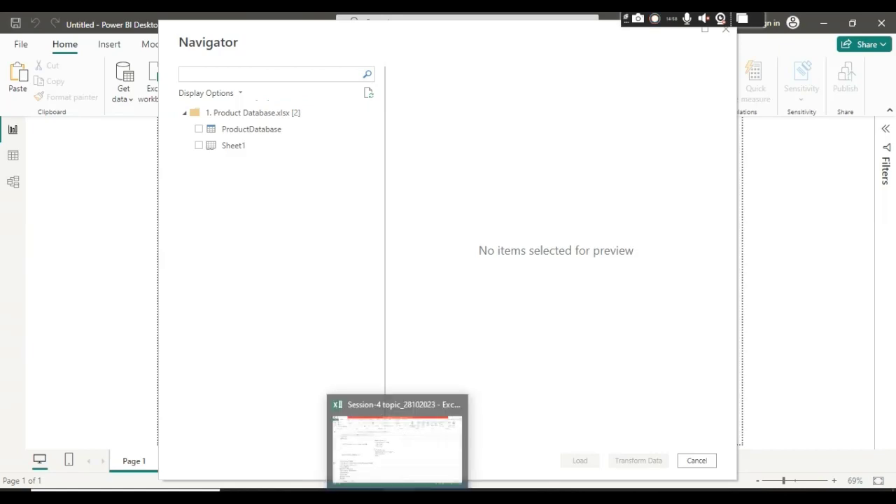
# - Switch to the Google Meet call, toggle the microphone off and on, and return to the Power BI Navigator
pyautogui.click(398, 495)
pyautogui.moveTo(325, 493)
pyautogui.click(284, 460)
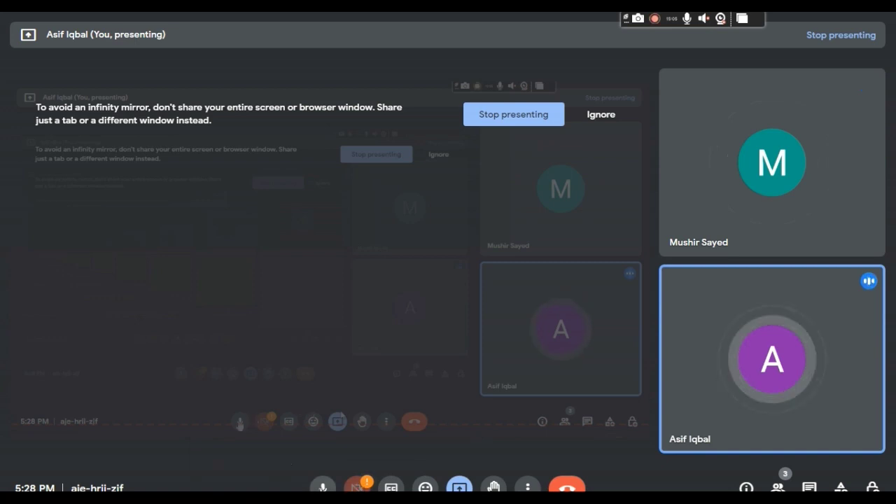
pyautogui.click(322, 488)
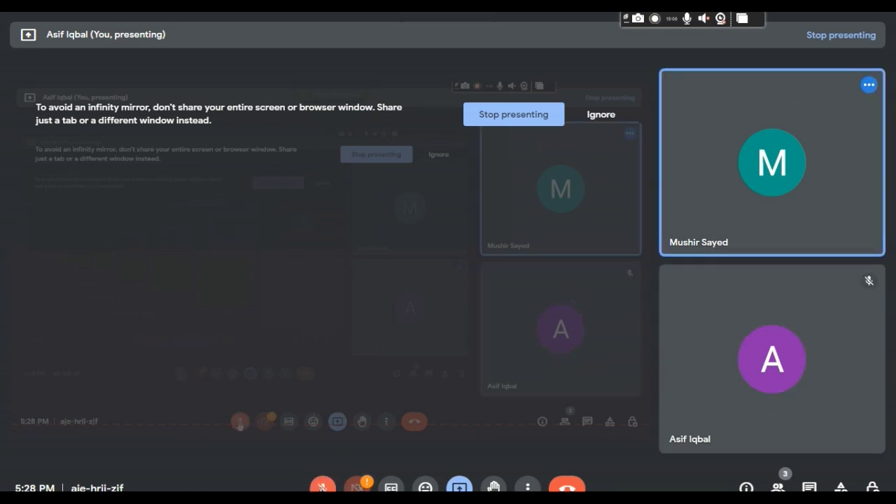
pyautogui.click(322, 488)
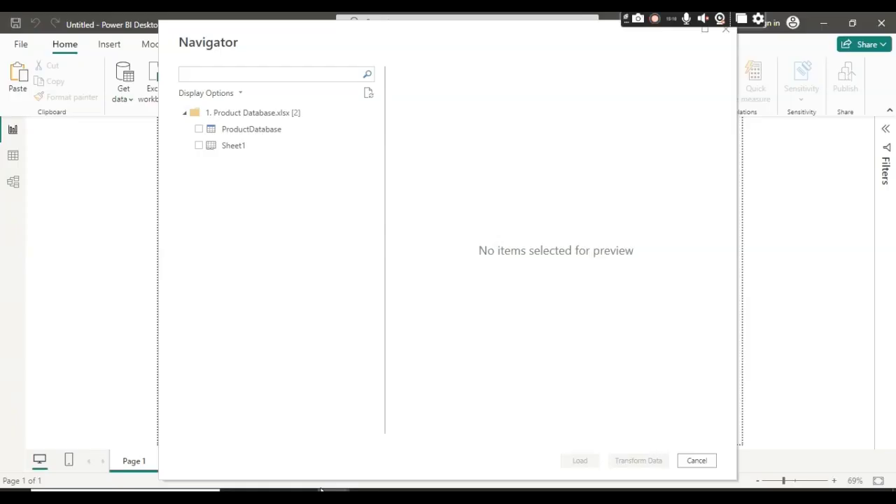
pyautogui.click(366, 491)
pyautogui.click(365, 491)
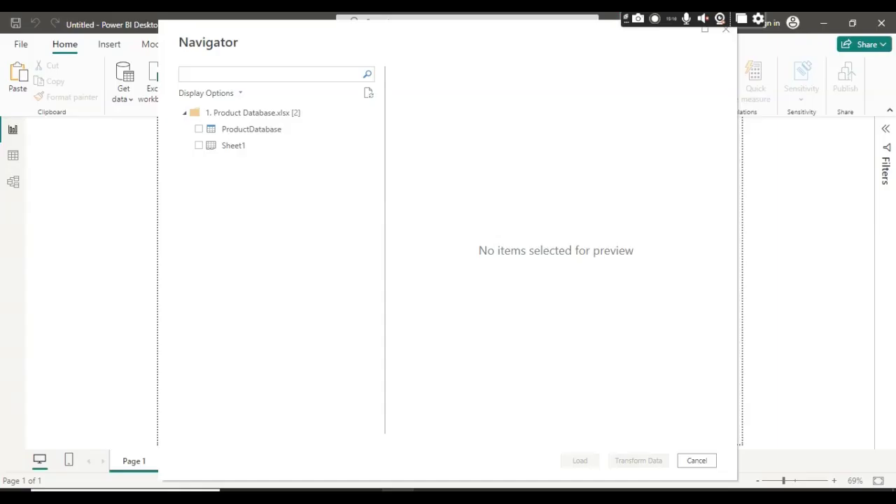
pyautogui.click(398, 491)
pyautogui.click(365, 491)
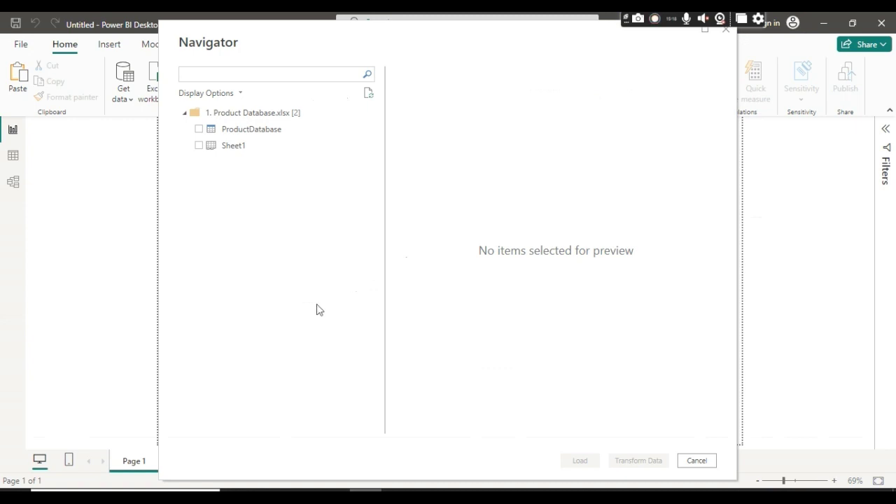
# - Load the ProductDatabase table into the report and expand the Filters pane
pyautogui.click(198, 129)
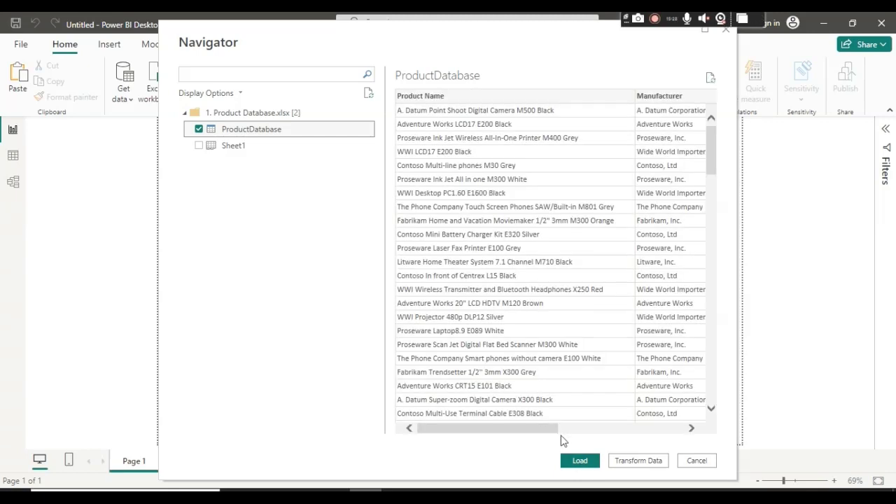
pyautogui.click(579, 461)
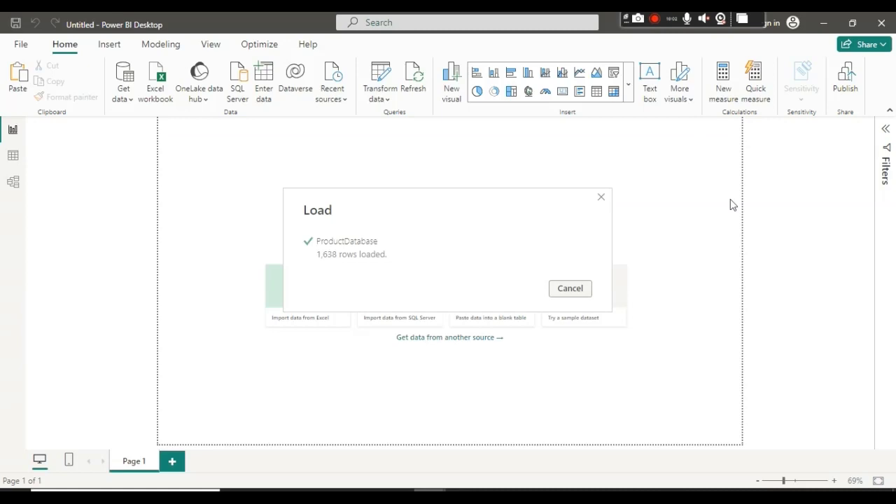
pyautogui.click(885, 134)
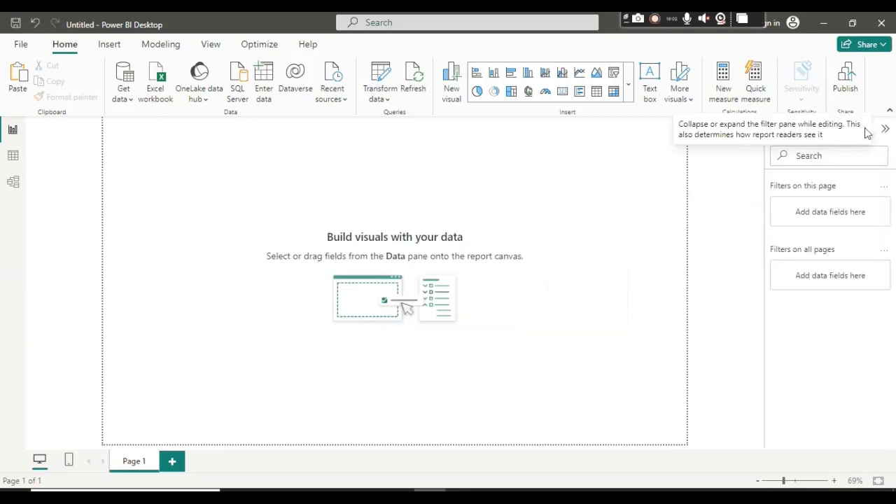
# - Show the ProductDatabase table in table view and check its list of fields
pyautogui.click(13, 157)
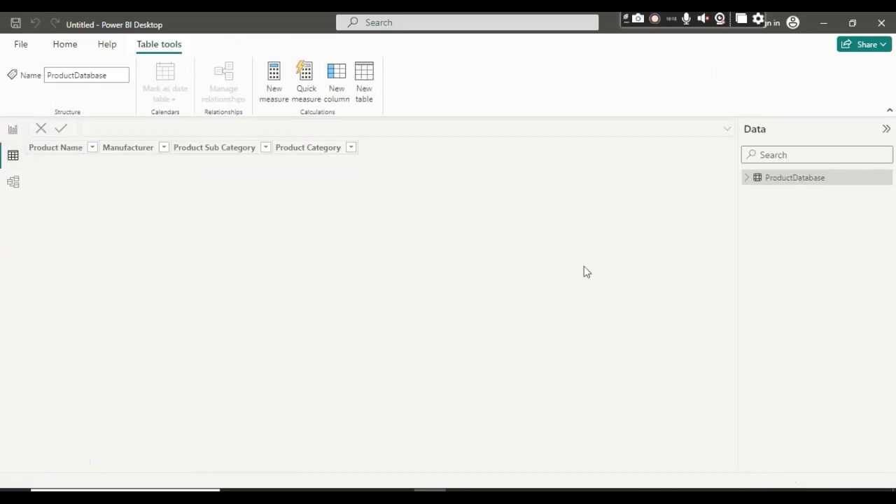
pyautogui.click(747, 180)
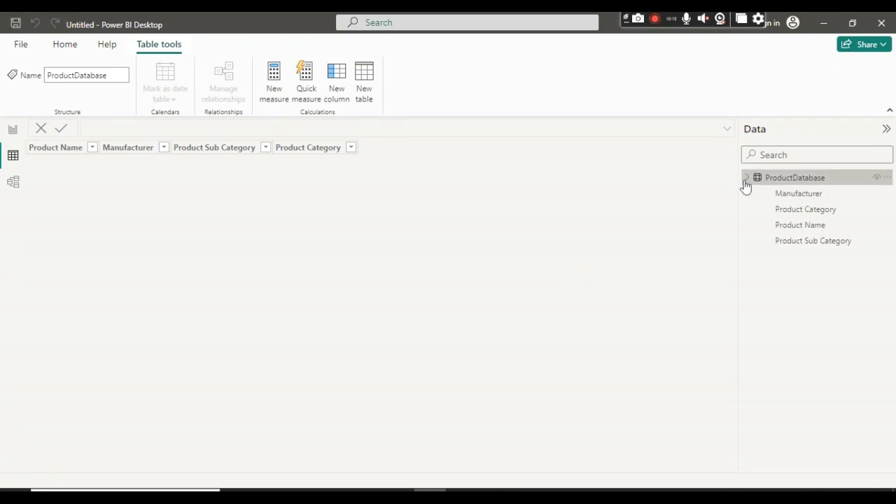
pyautogui.click(746, 184)
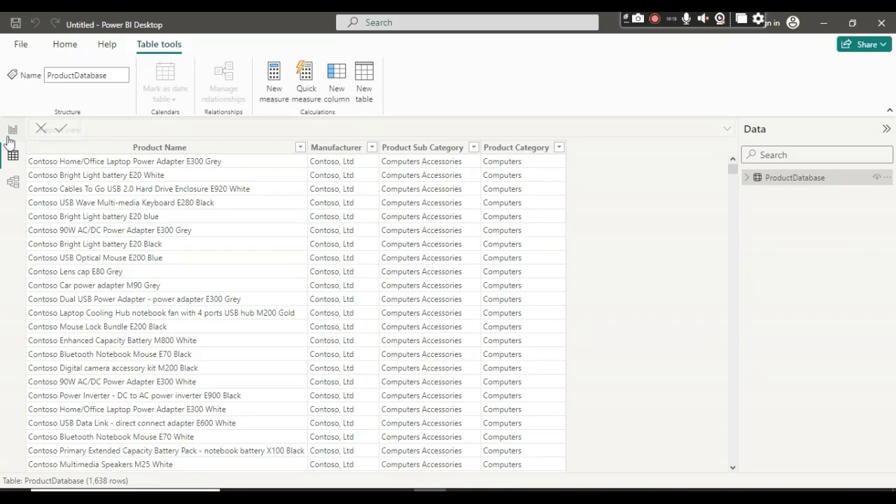
# - Return to the report view and load the LocationDatabase table from the 2. Location Database Excel workbook
pyautogui.click(11, 135)
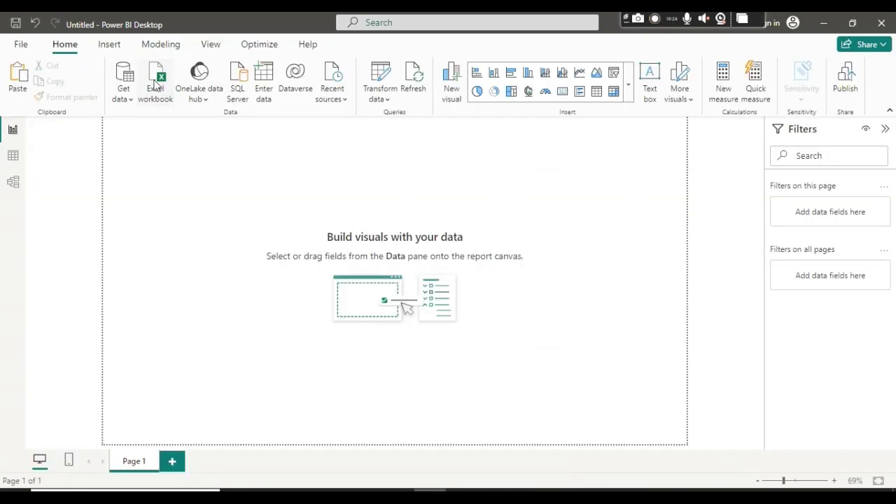
pyautogui.click(159, 123)
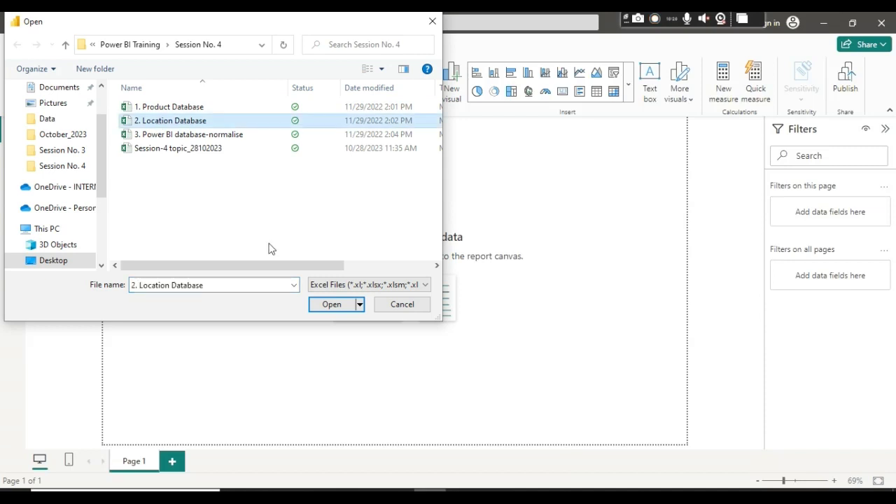
pyautogui.click(327, 305)
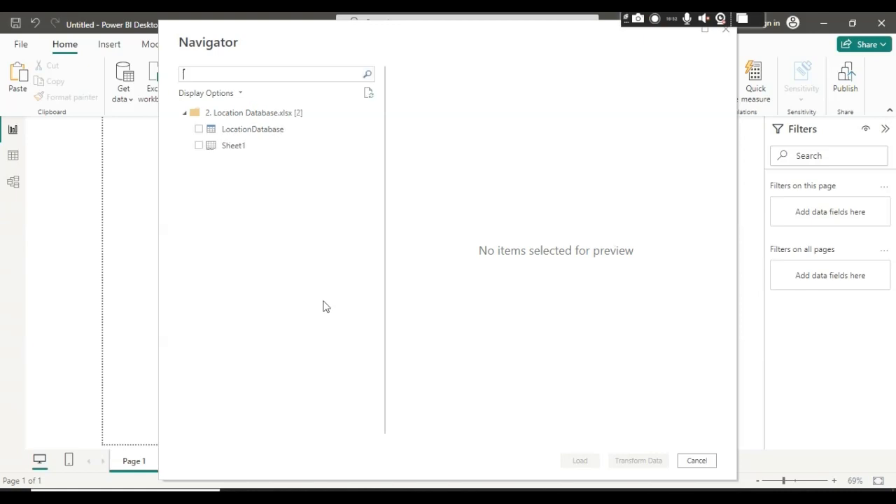
pyautogui.click(199, 129)
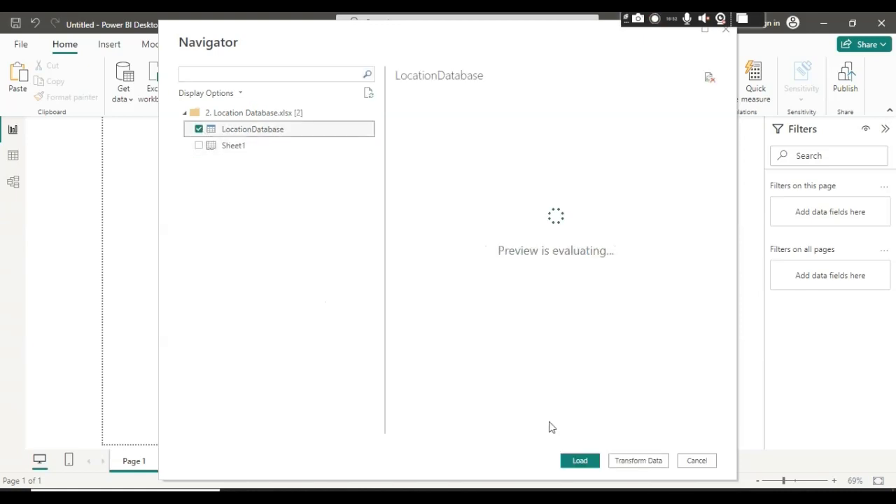
pyautogui.click(584, 462)
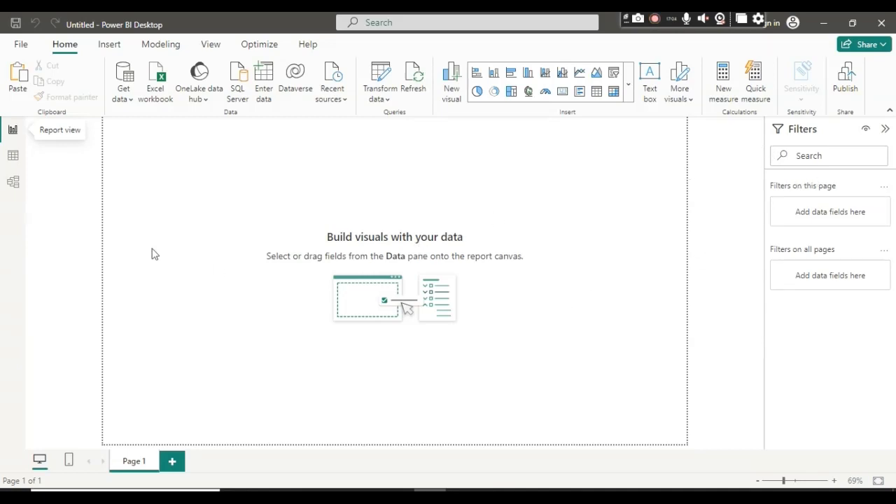
# - Check the loaded LocationDatabase and ProductDatabase tables in table view and return to the report view
pyautogui.click(12, 159)
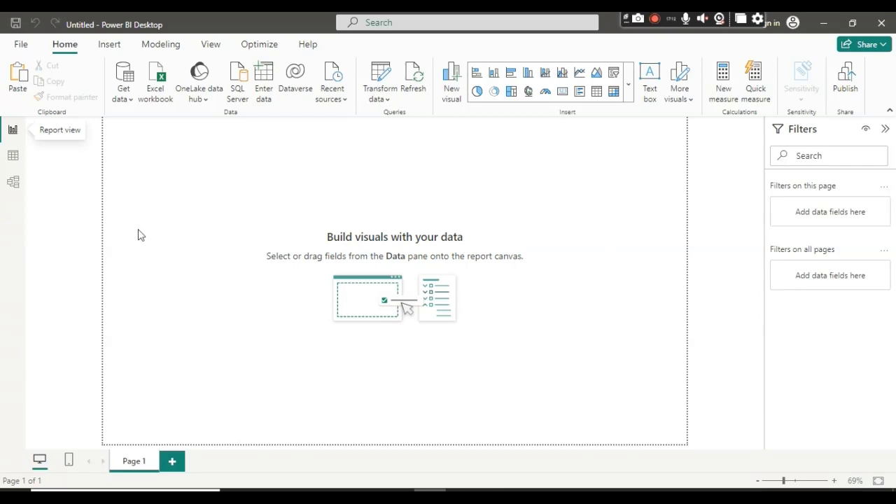
pyautogui.click(19, 168)
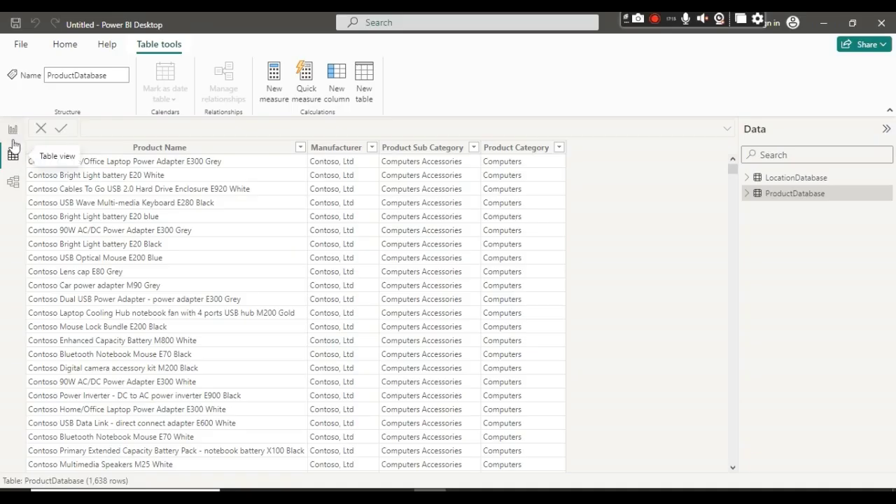
pyautogui.click(12, 139)
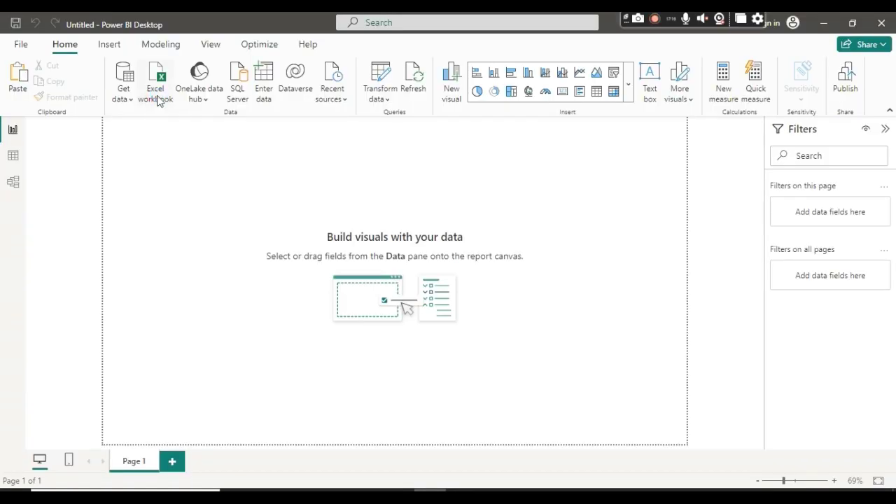
# - Load the SalesData table from the 3. Power BI database-normalise Excel workbook
pyautogui.click(159, 101)
pyautogui.click(174, 138)
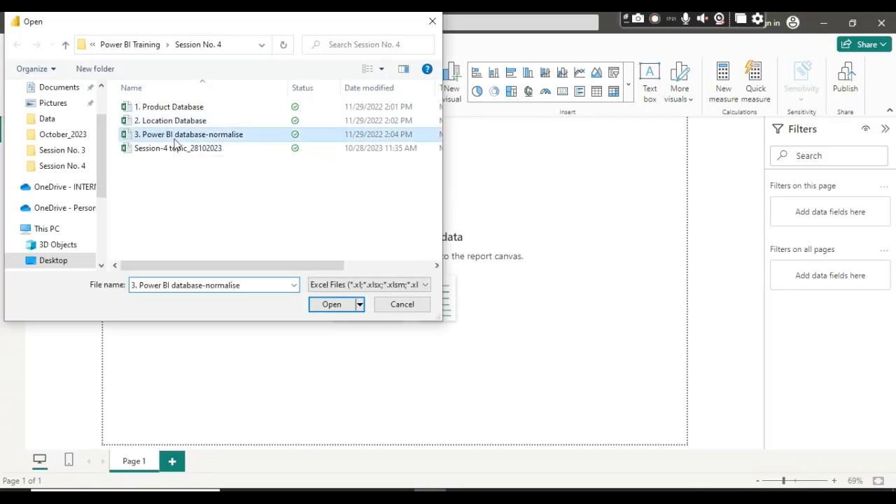
pyautogui.click(313, 308)
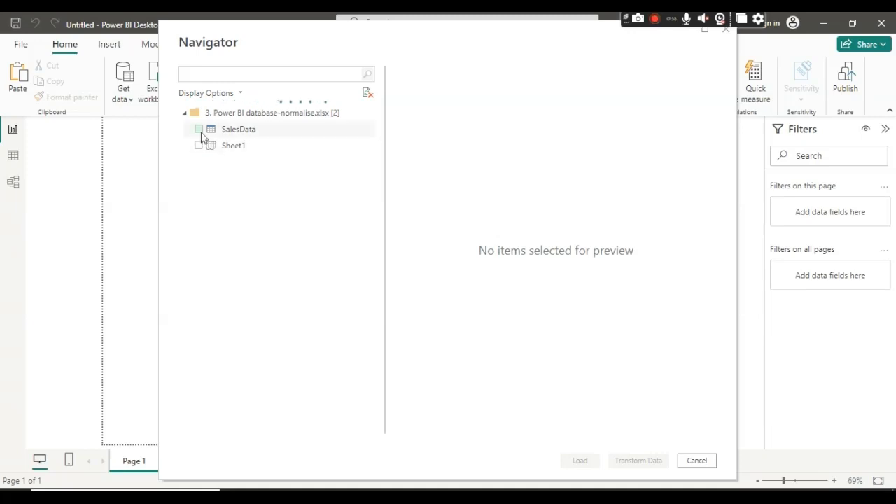
pyautogui.click(199, 130)
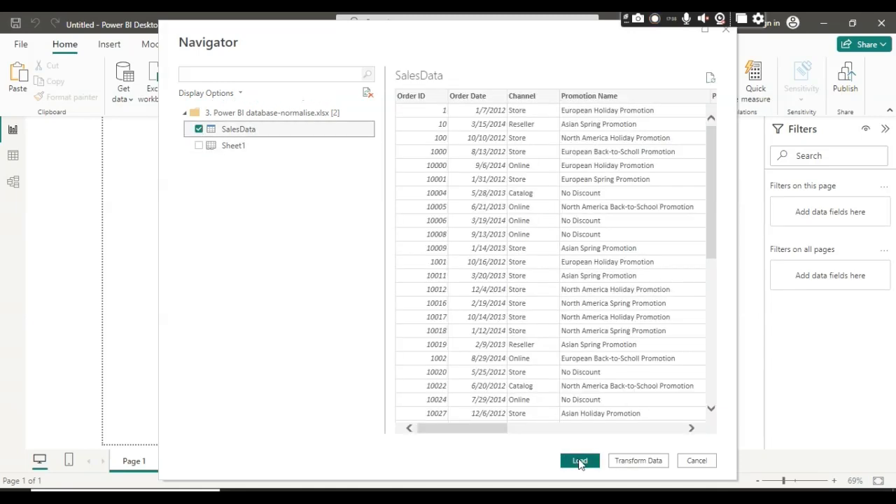
pyautogui.hotkey('alt', 'Tab')
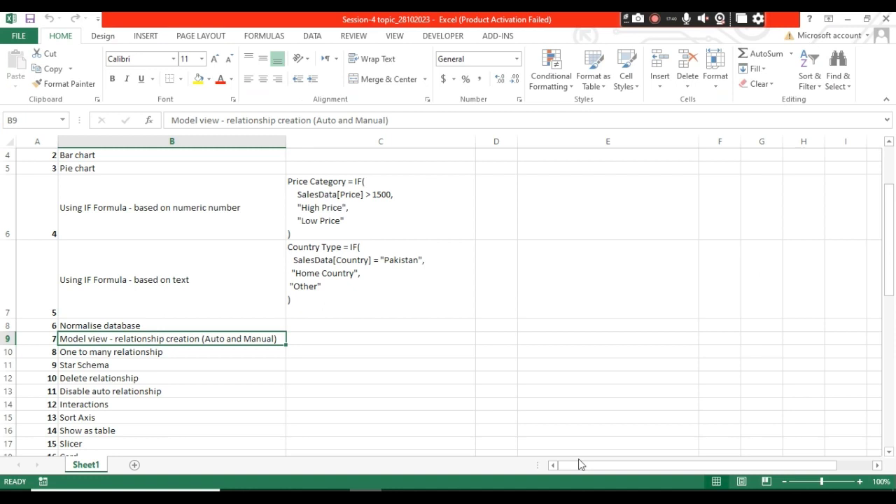
pyautogui.hotkey('alt', 'Tab')
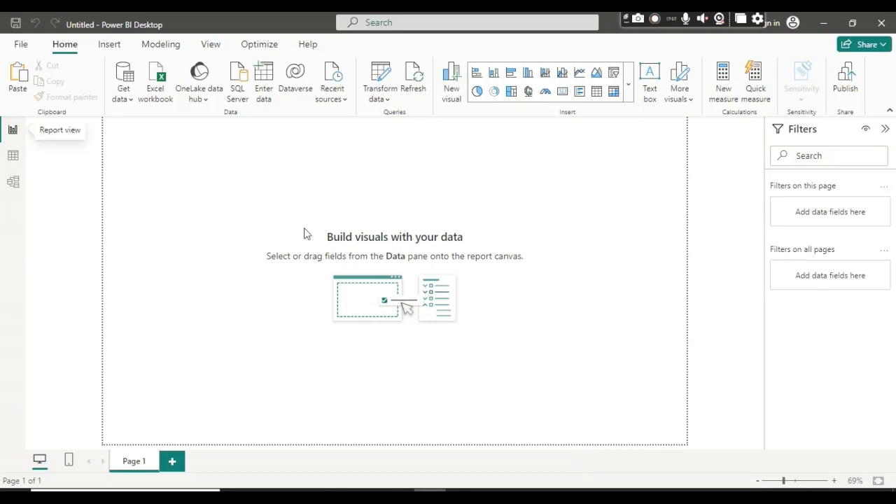
# - Check the SalesData, ProductDatabase and LocationDatabase tables in table view and return to the report view
pyautogui.click(14, 158)
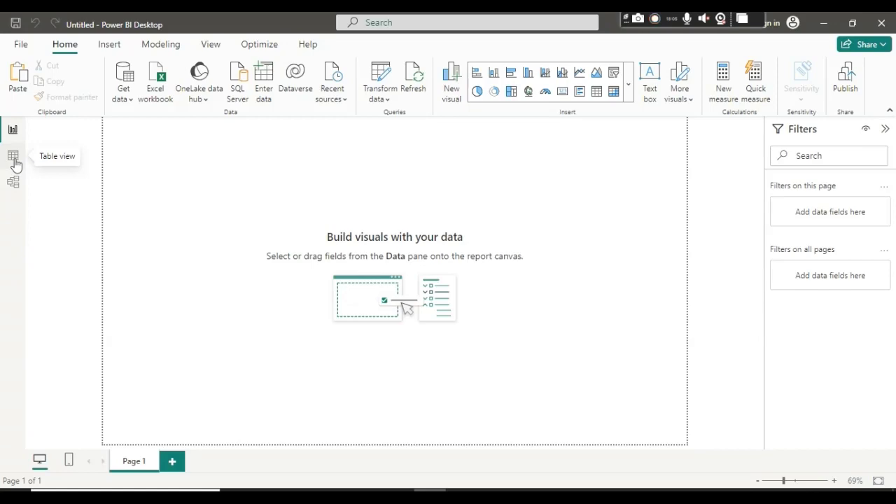
pyautogui.click(15, 161)
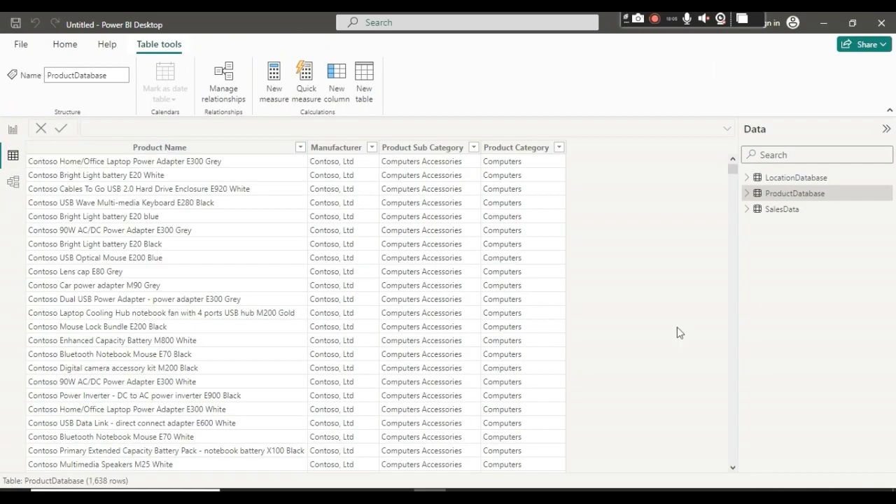
pyautogui.click(783, 214)
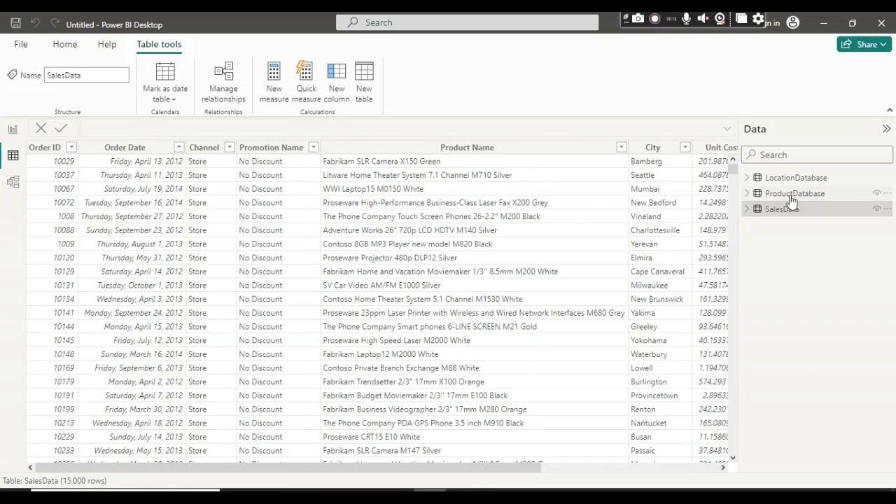
pyautogui.click(792, 199)
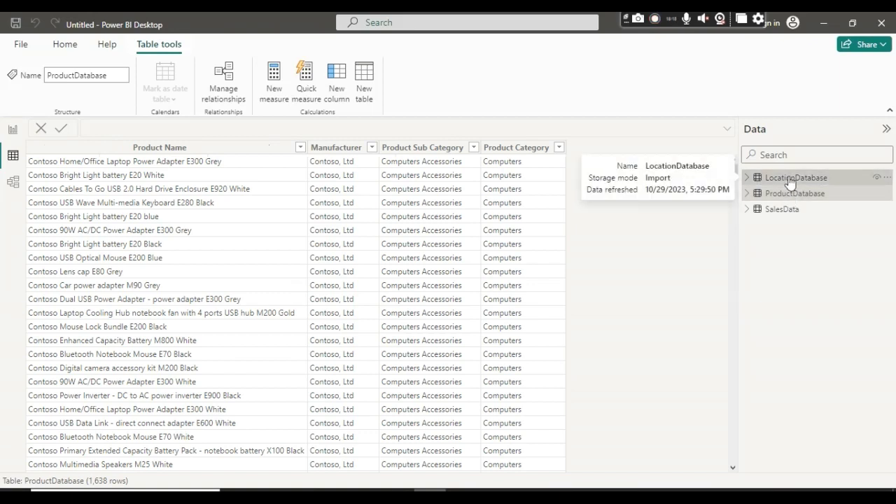
pyautogui.click(790, 181)
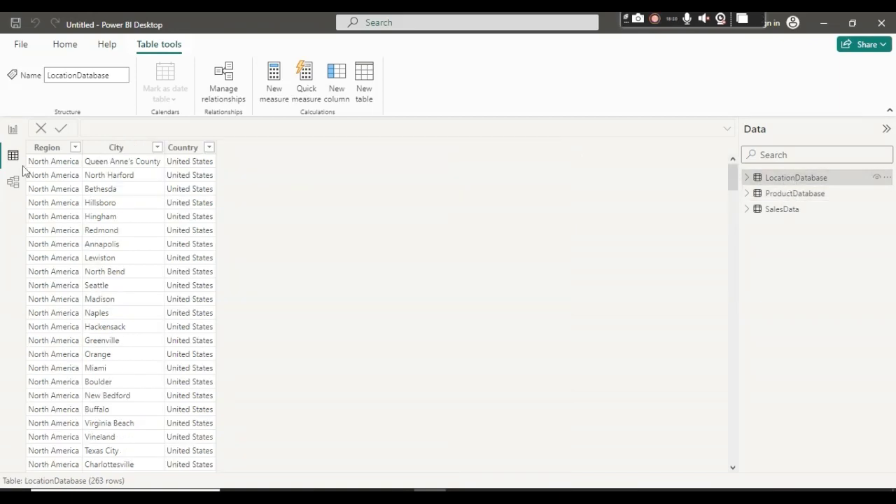
pyautogui.click(13, 131)
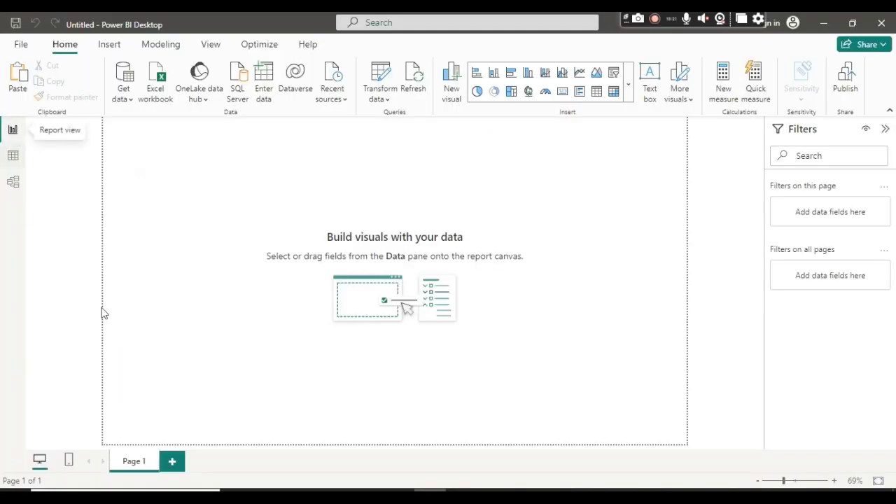
# - Open the model view of the three tables and collapse the Properties and Data panes
pyautogui.click(366, 496)
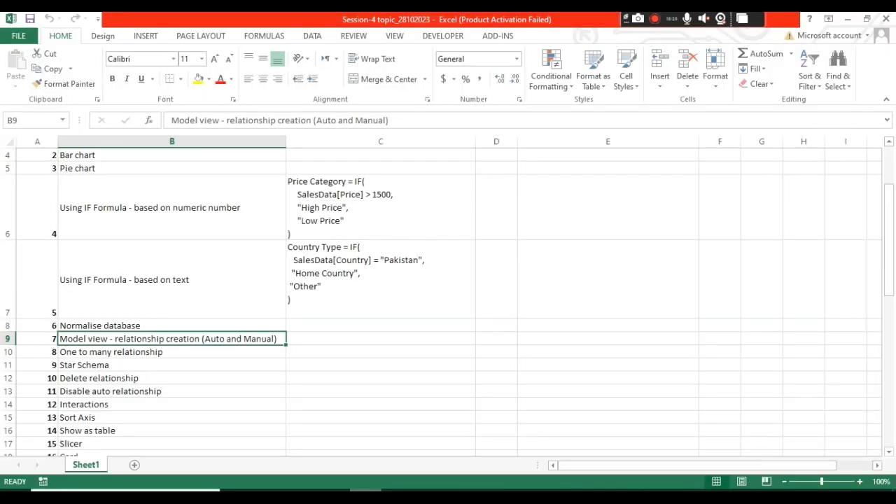
pyautogui.click(365, 496)
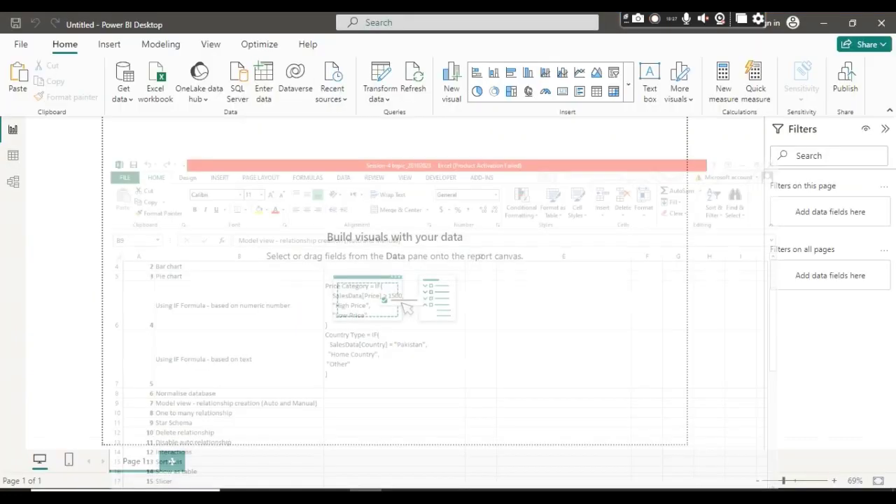
pyautogui.click(15, 187)
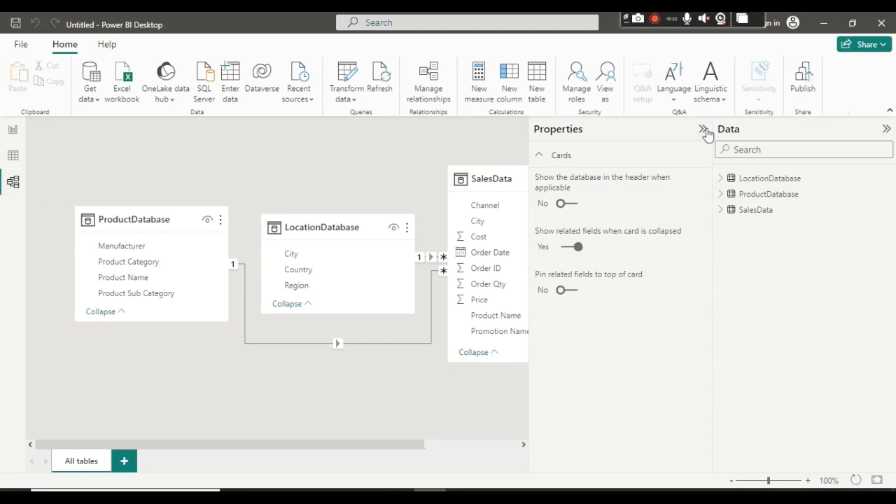
pyautogui.click(706, 130)
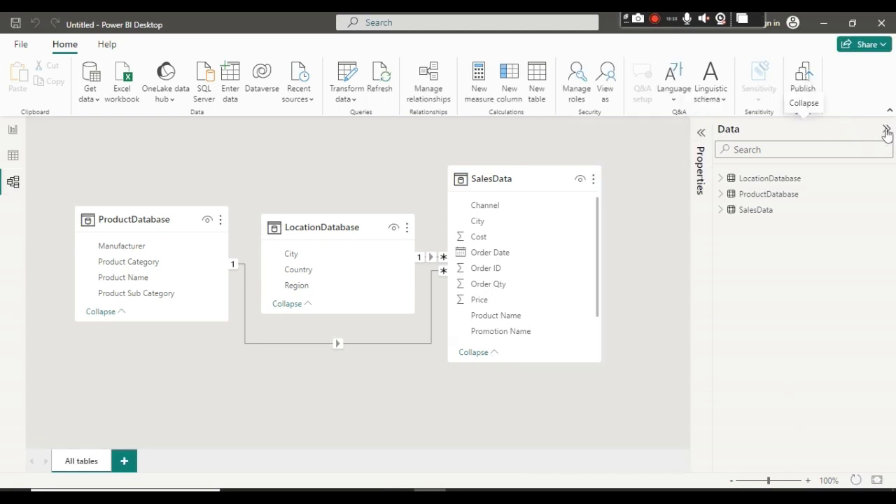
pyautogui.click(887, 131)
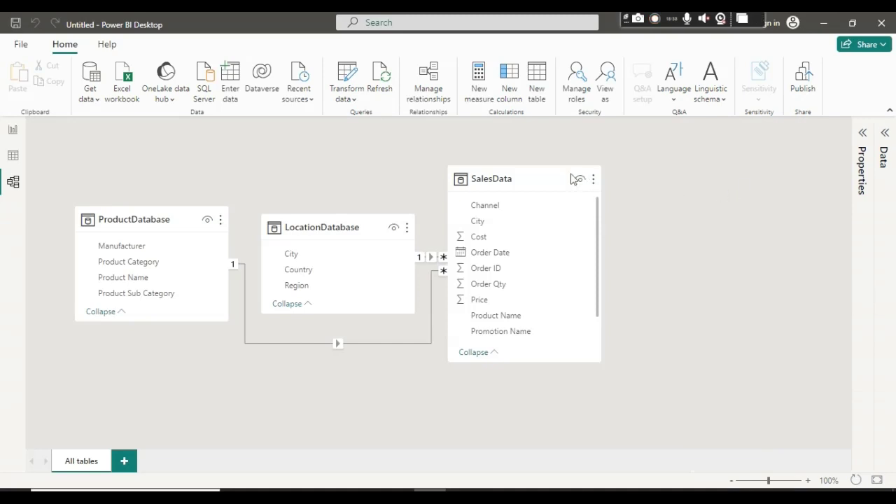
# - Move the LocationDatabase card to the far side of SalesData from ProductDatabase and make the ProductDatabase card taller
pyautogui.moveTo(532, 166); pyautogui.dragTo(565, 157)
pyautogui.moveTo(348, 230); pyautogui.dragTo(754, 288)
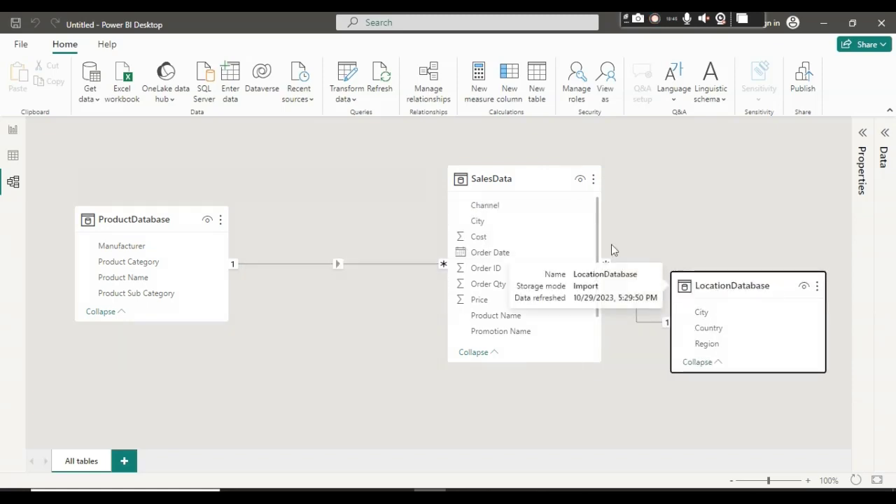
pyautogui.click(679, 219)
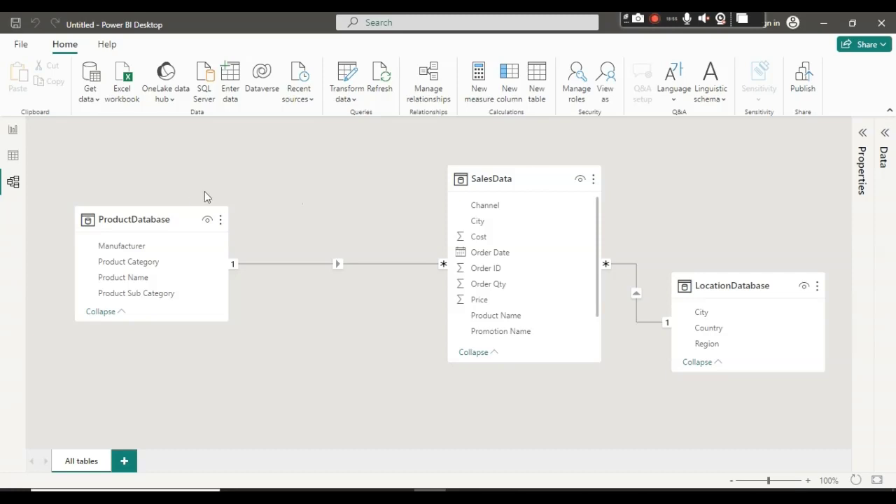
pyautogui.moveTo(162, 226)
pyautogui.moveTo(152, 321); pyautogui.dragTo(147, 372)
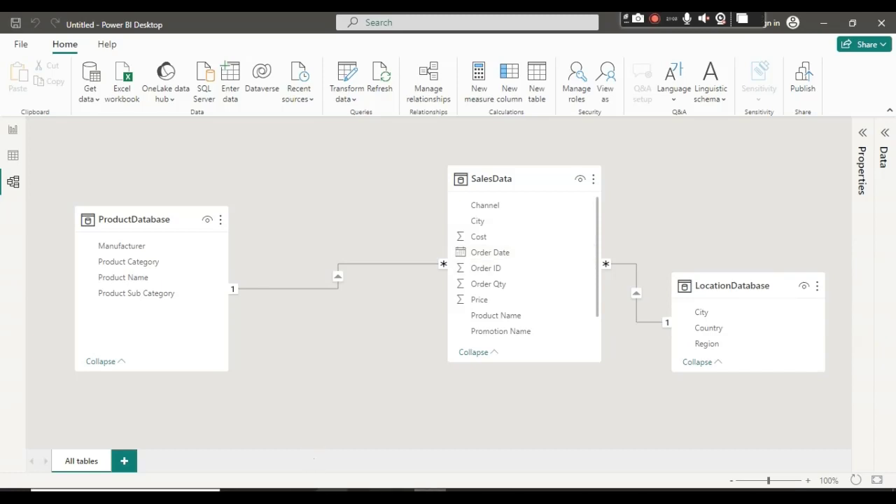
pyautogui.moveTo(332, 490)
pyautogui.click(299, 444)
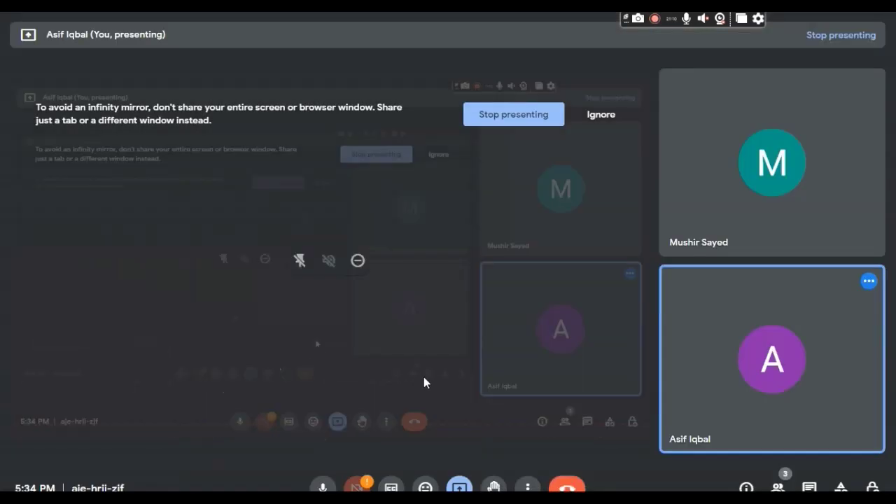
pyautogui.click(612, 117)
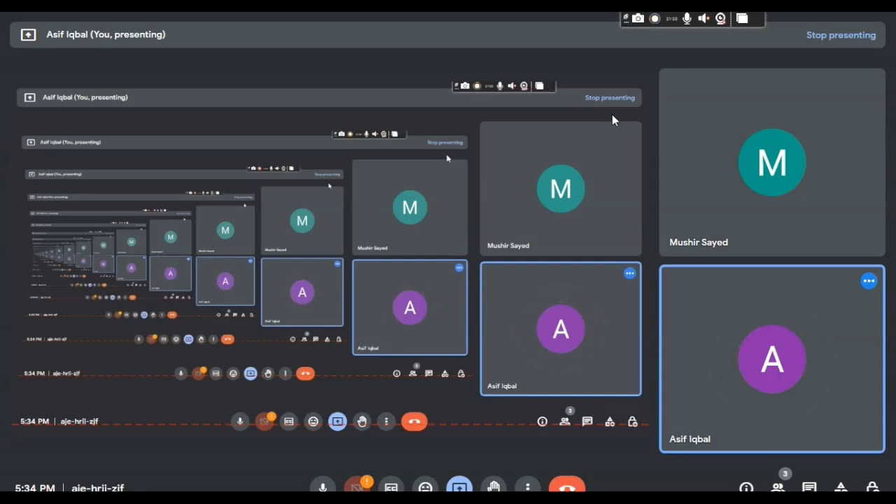
pyautogui.press('super+d')
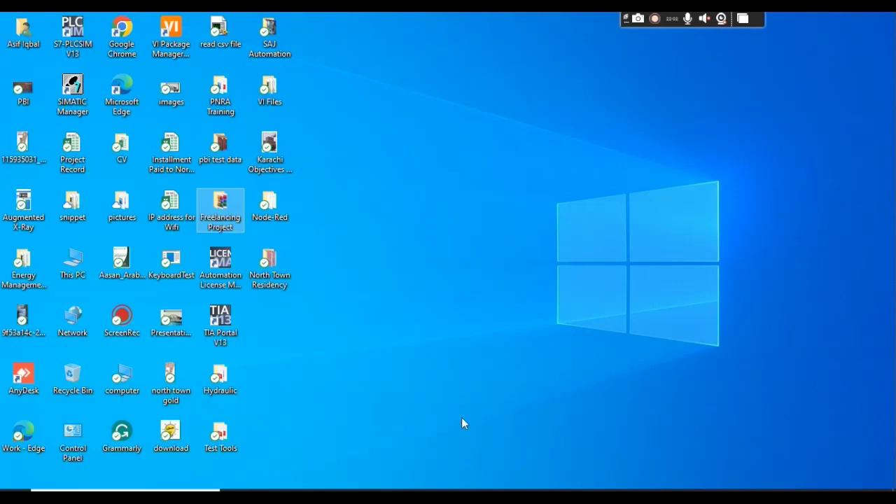
pyautogui.moveTo(332, 493)
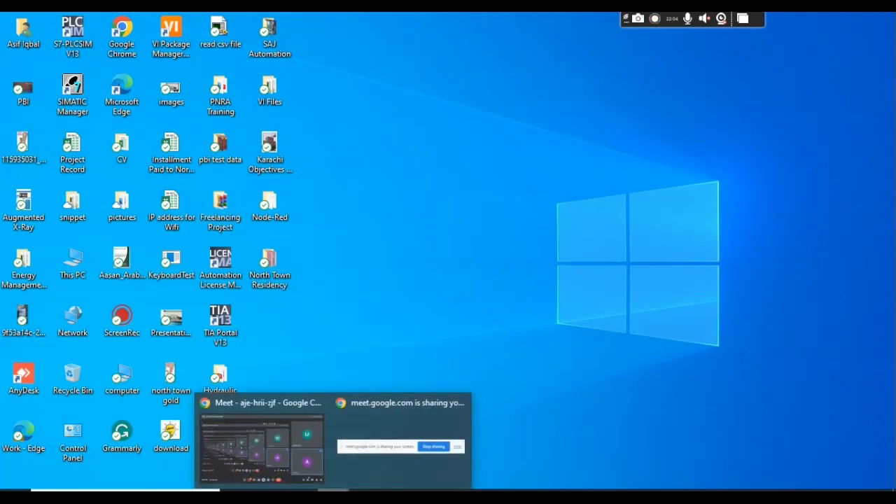
pyautogui.click(312, 471)
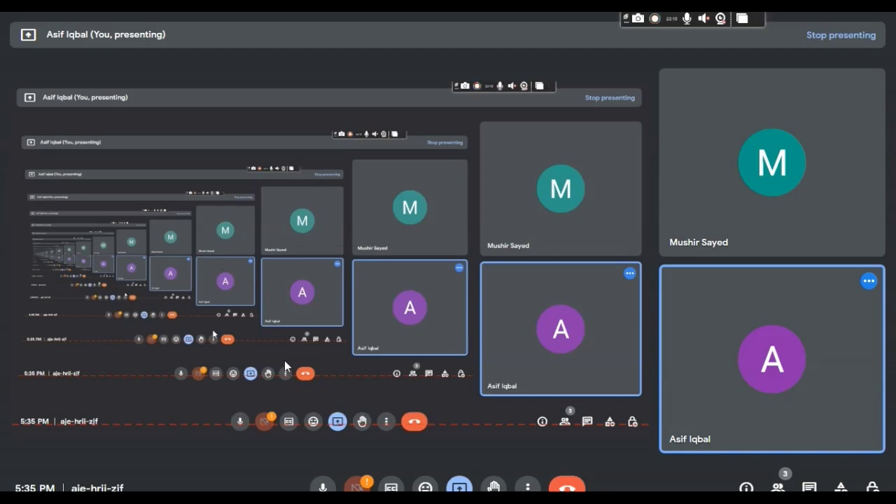
pyautogui.press('super+d')
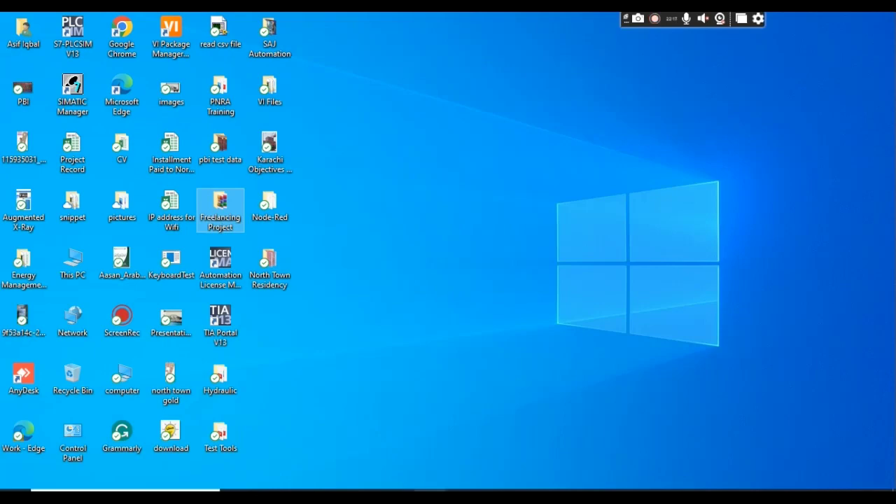
pyautogui.click(430, 490)
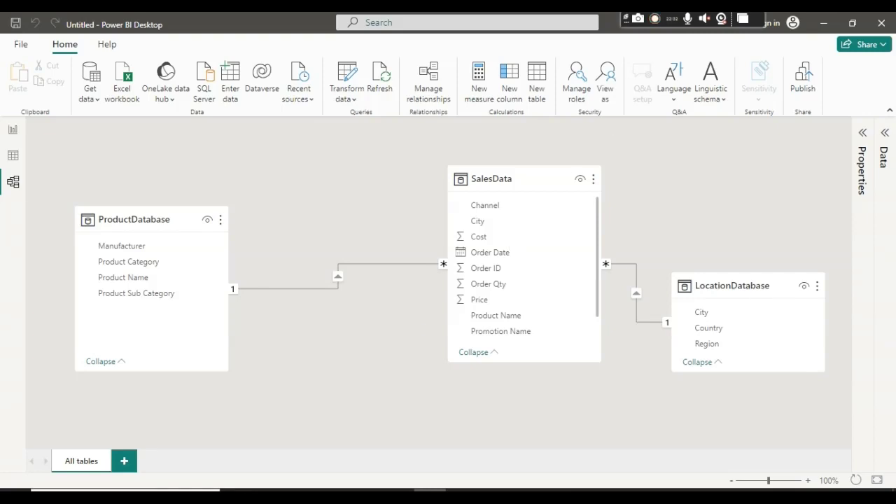
pyautogui.click(656, 19)
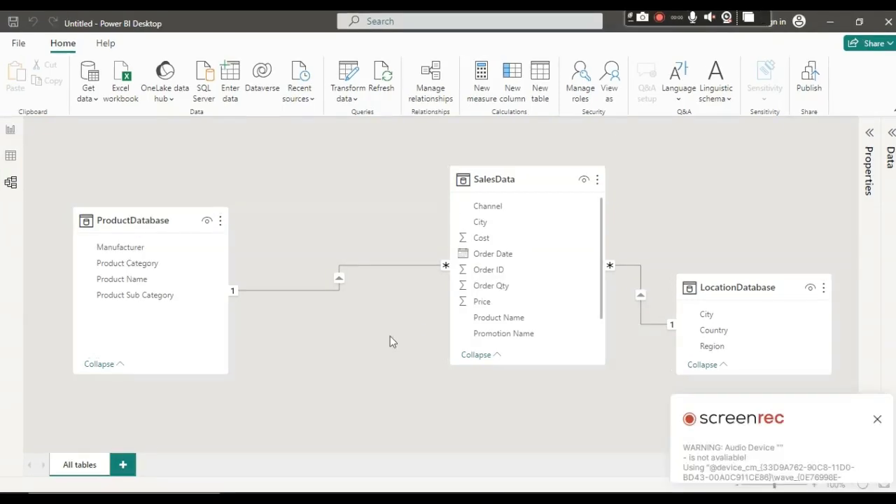
pyautogui.click(879, 422)
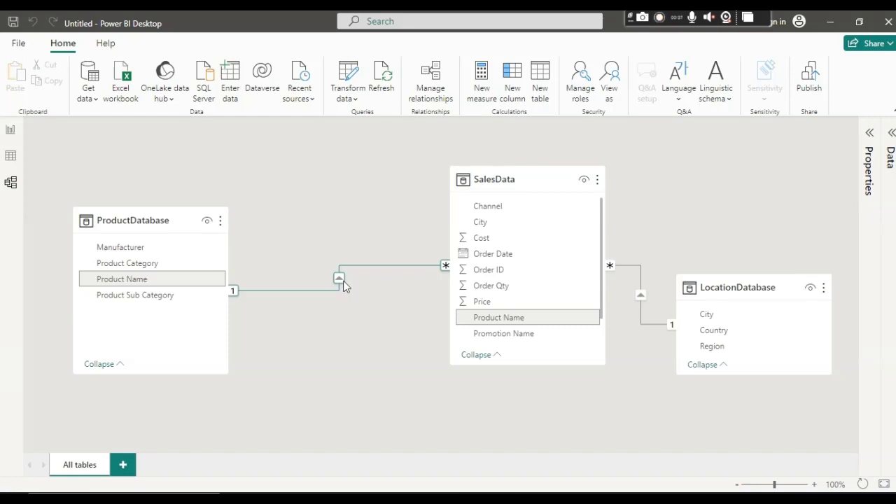
# - Enlarge the SalesData card to show all its fields and delete the relationship between ProductDatabase and SalesData
pyautogui.moveTo(200, 223)
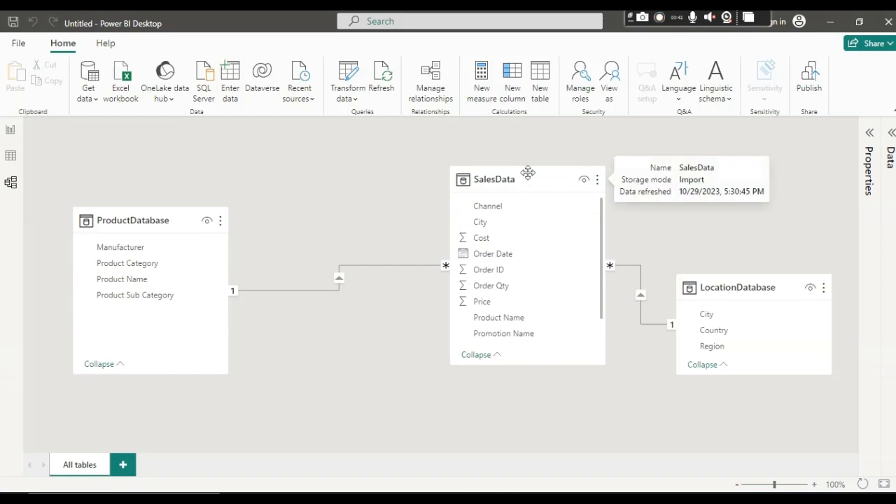
pyautogui.moveTo(518, 364); pyautogui.dragTo(511, 431)
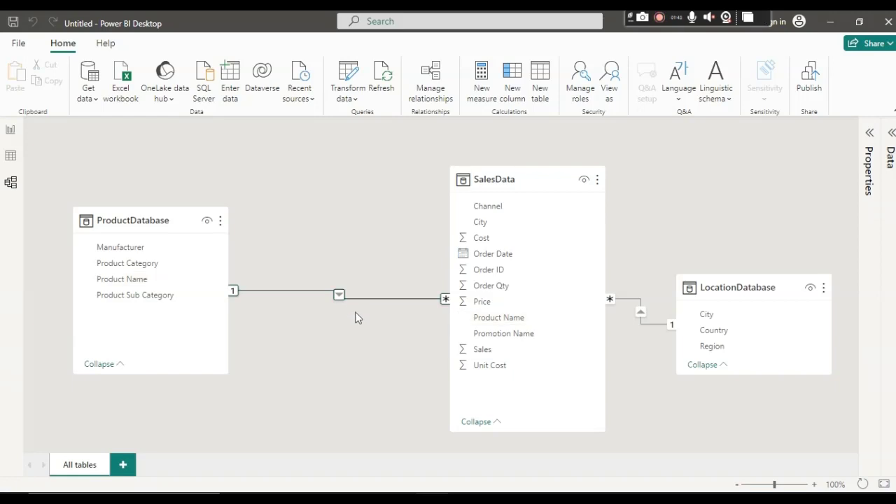
pyautogui.press('Delete')
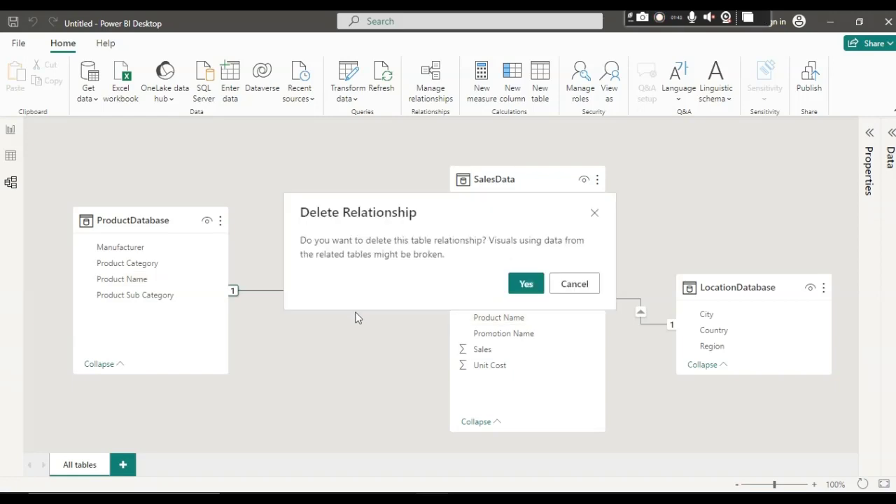
pyautogui.click(527, 285)
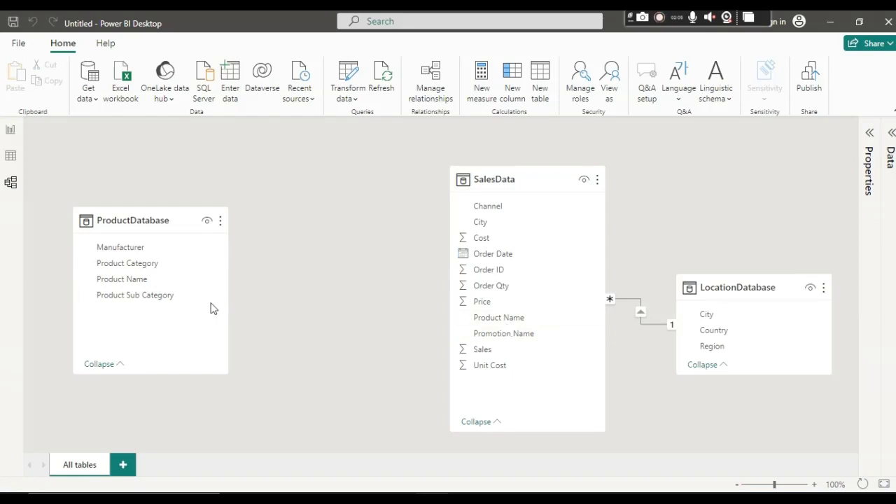
# - Create a relationship manually from Product Name in ProductDatabase to Product Name in SalesData
pyautogui.click(166, 286)
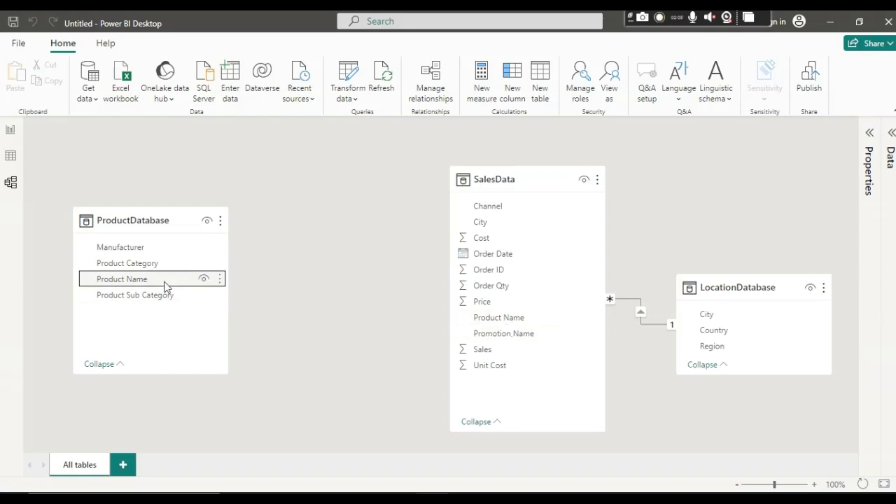
pyautogui.moveTo(166, 286); pyautogui.dragTo(509, 325)
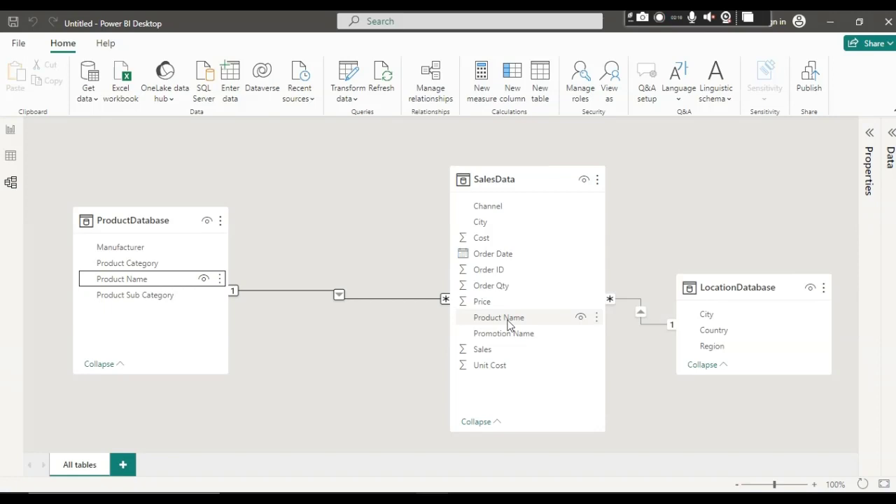
pyautogui.click(310, 352)
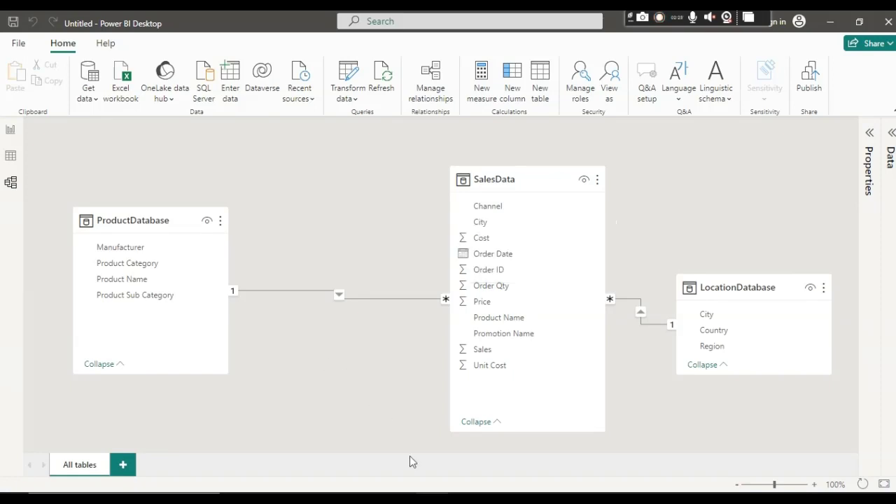
# - Check the Session-4 topic list in Excel and review the current Power BI file's Data Load options for relationship detection
pyautogui.click(367, 499)
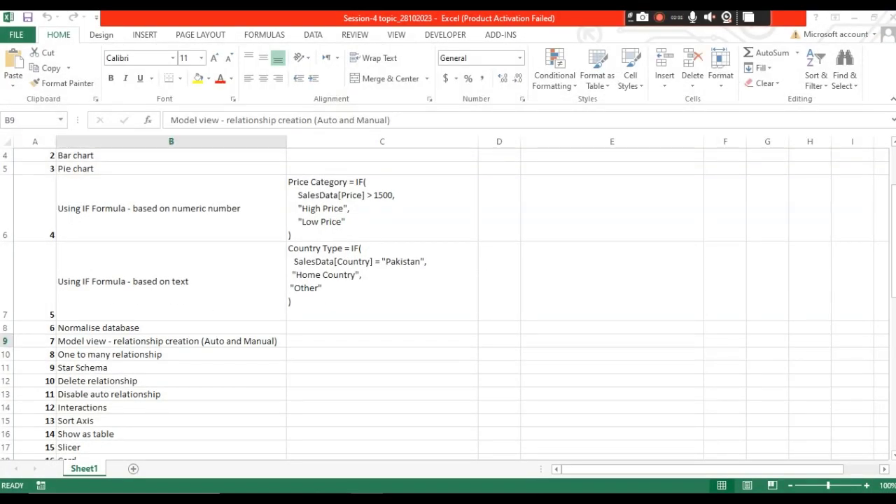
pyautogui.click(367, 498)
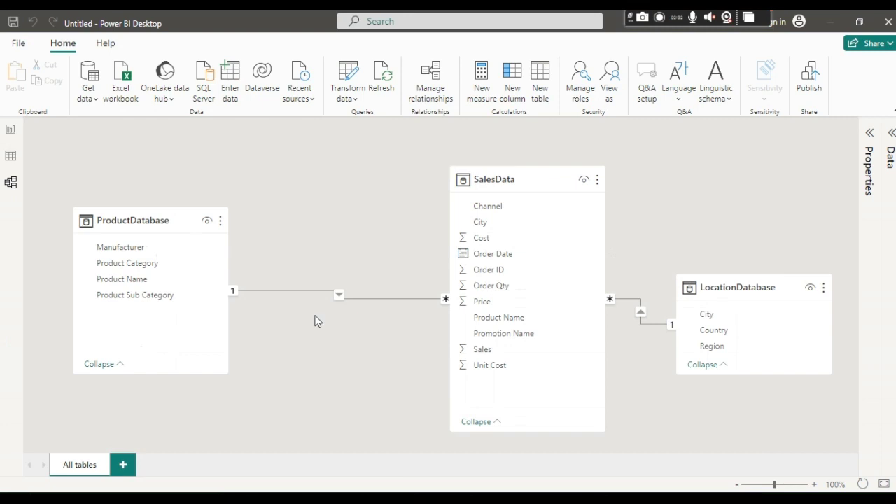
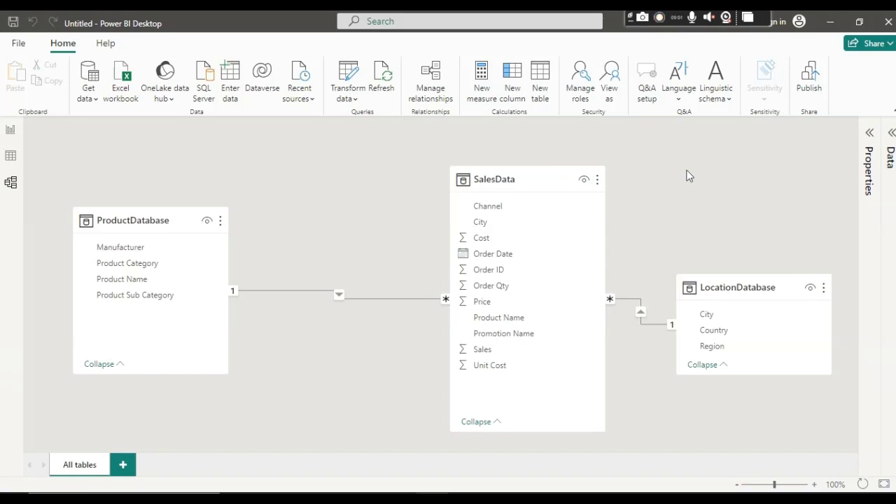
pyautogui.click(29, 44)
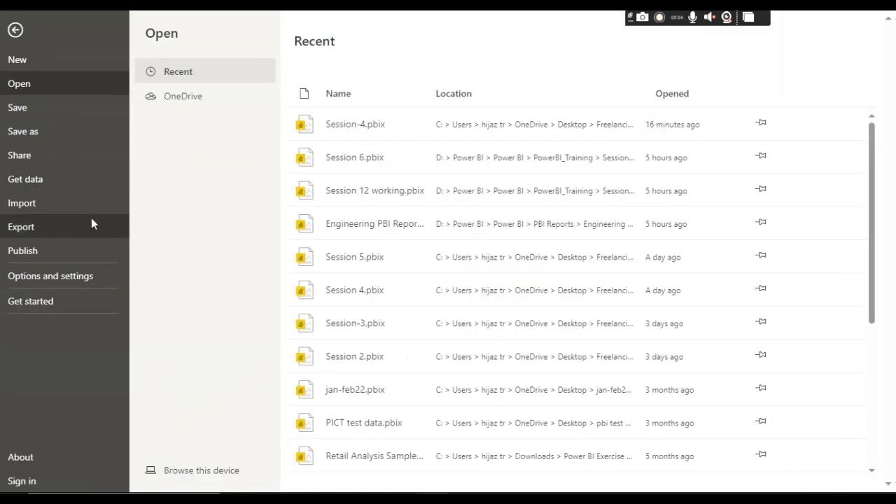
pyautogui.click(65, 276)
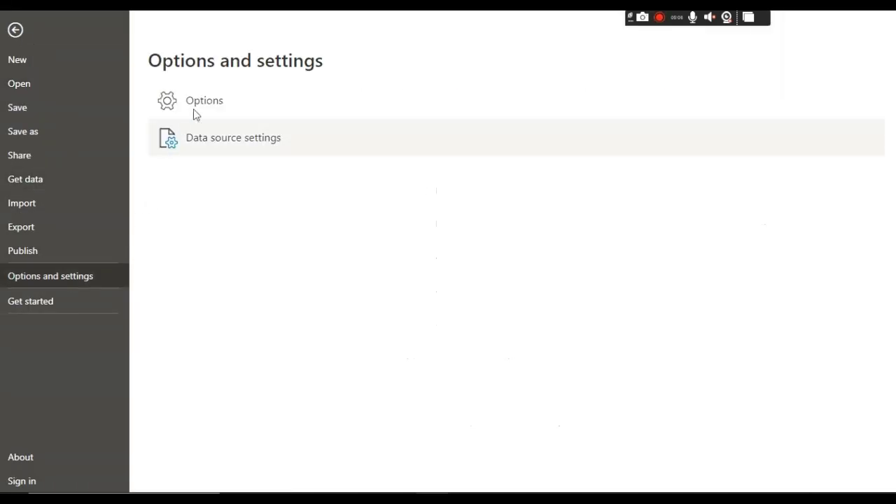
pyautogui.press('Escape')
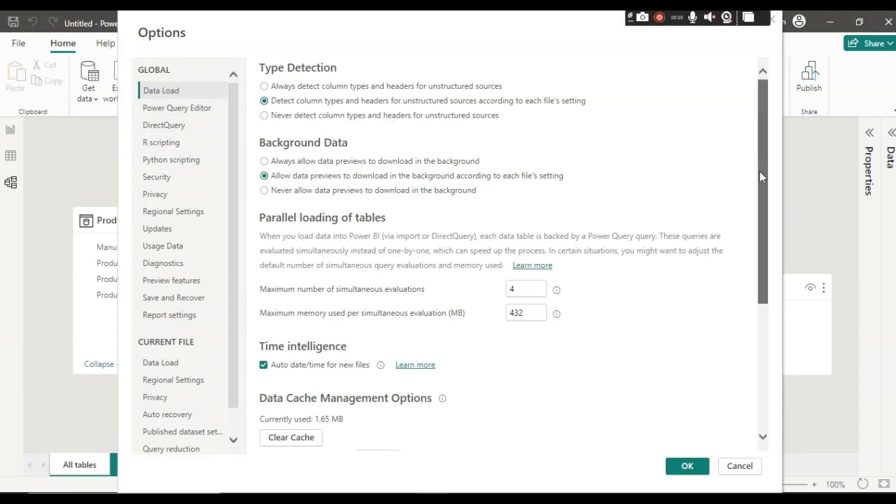
pyautogui.moveTo(762, 178); pyautogui.dragTo(756, 140)
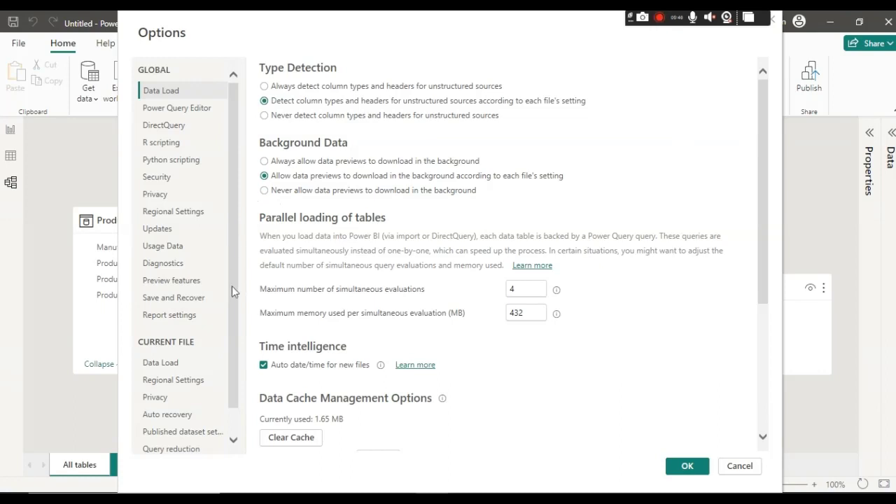
pyautogui.click(201, 364)
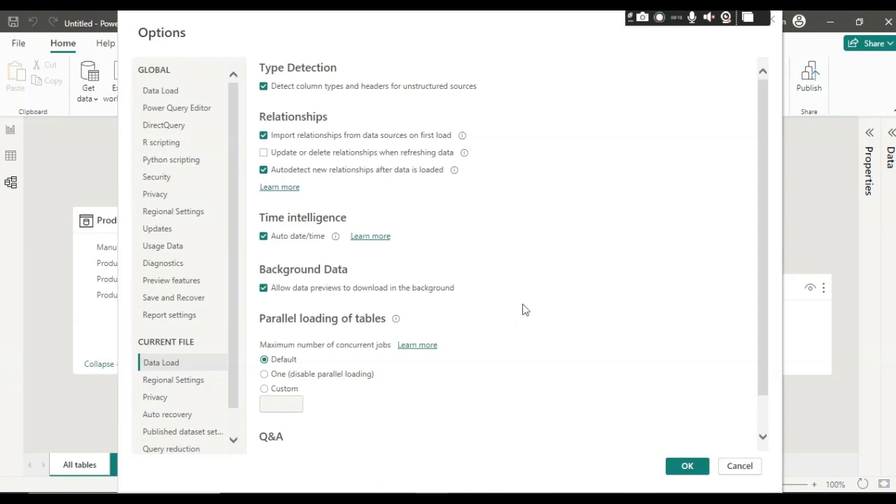
pyautogui.click(687, 468)
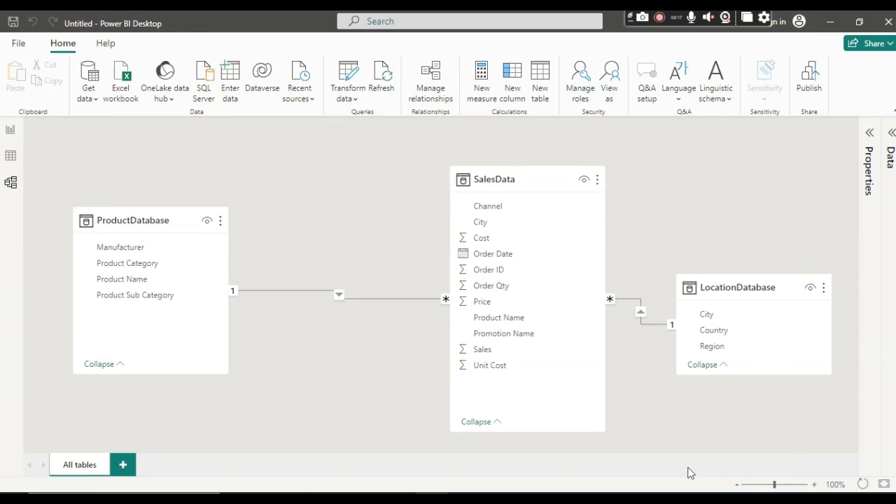
# - Mark the One to many relationship and Star Schema topics in the Excel list and examine SalesData in the Power BI model
pyautogui.click(370, 498)
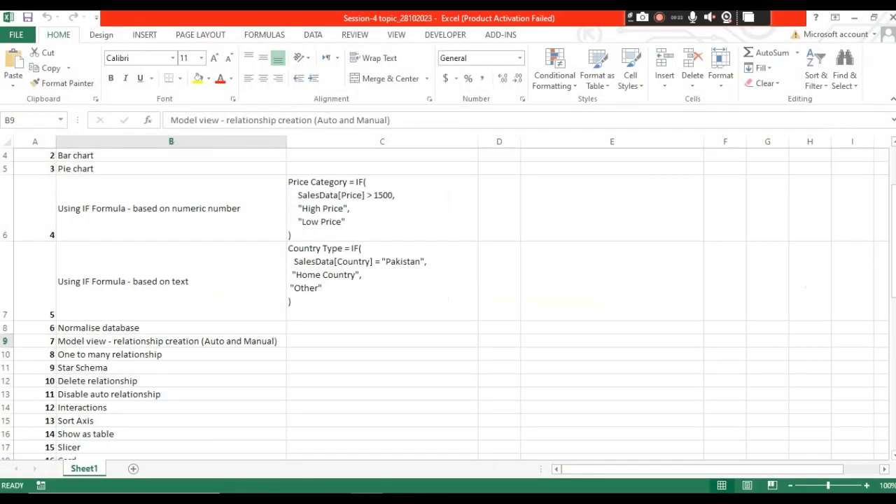
pyautogui.click(244, 357)
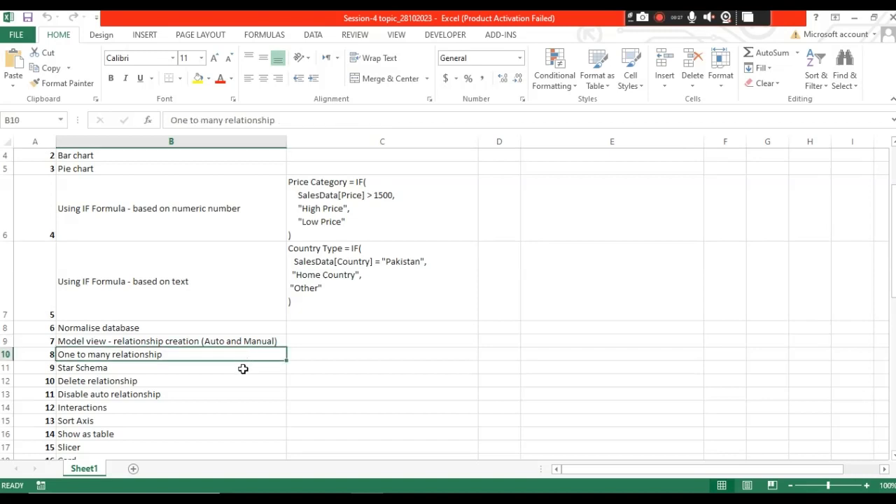
pyautogui.click(242, 369)
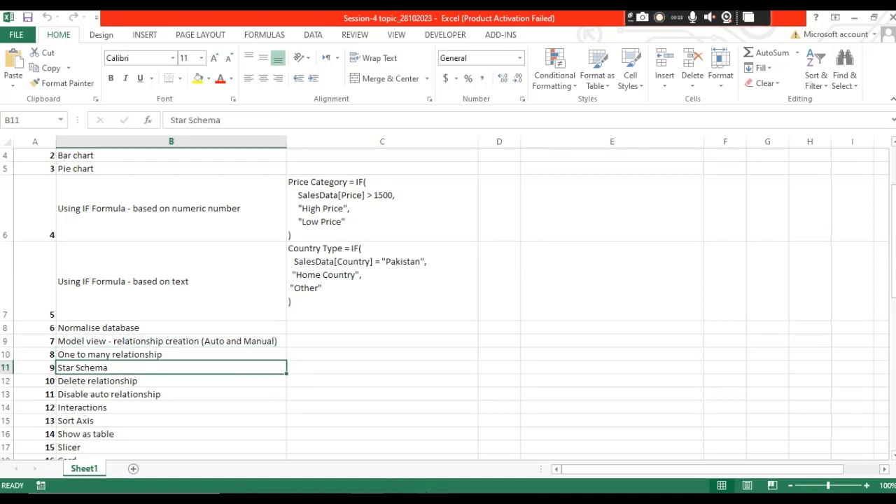
pyautogui.click(430, 498)
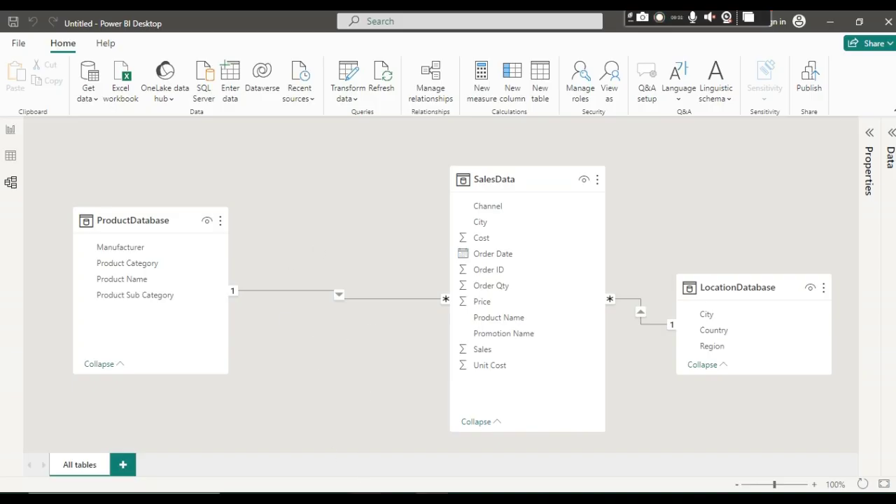
pyautogui.click(301, 498)
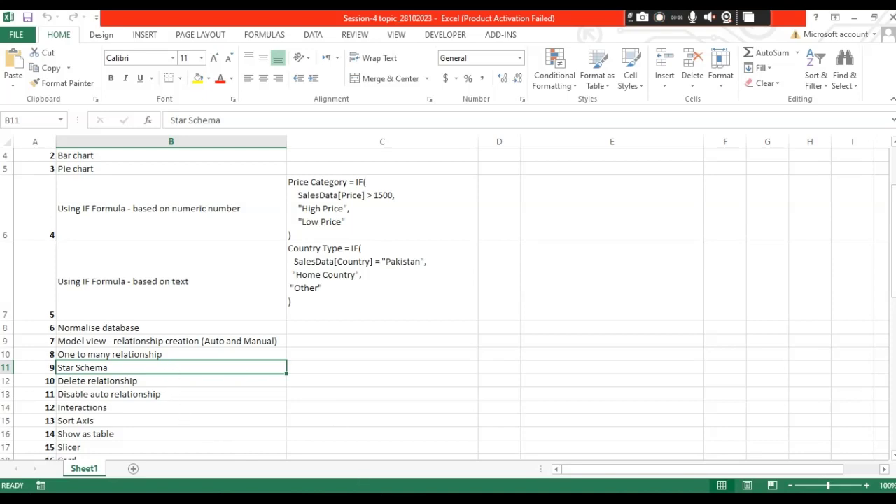
pyautogui.click(433, 497)
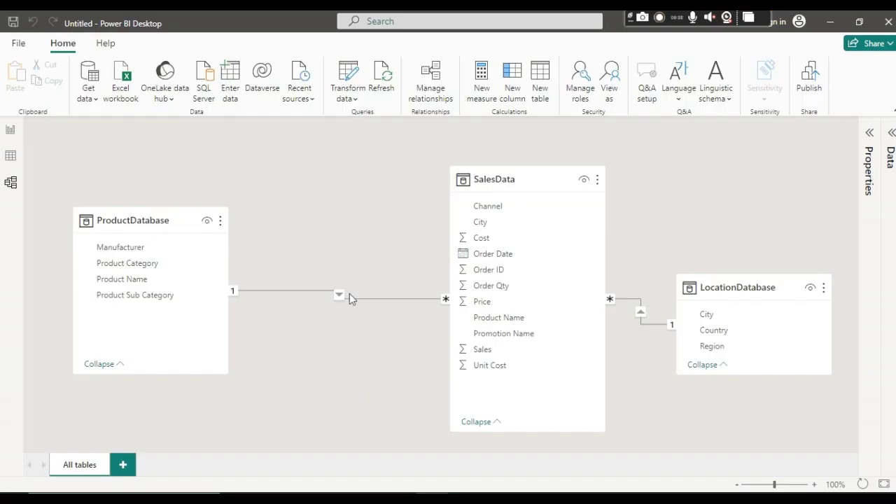
pyautogui.click(485, 182)
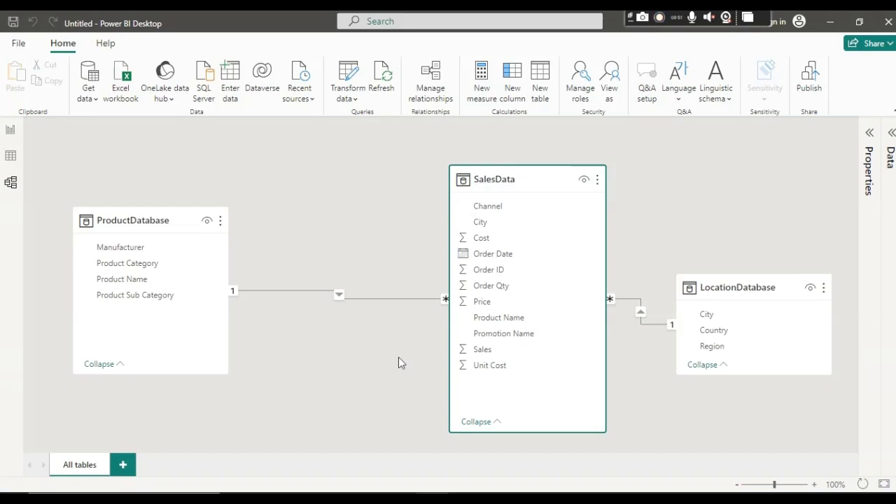
pyautogui.moveTo(334, 499)
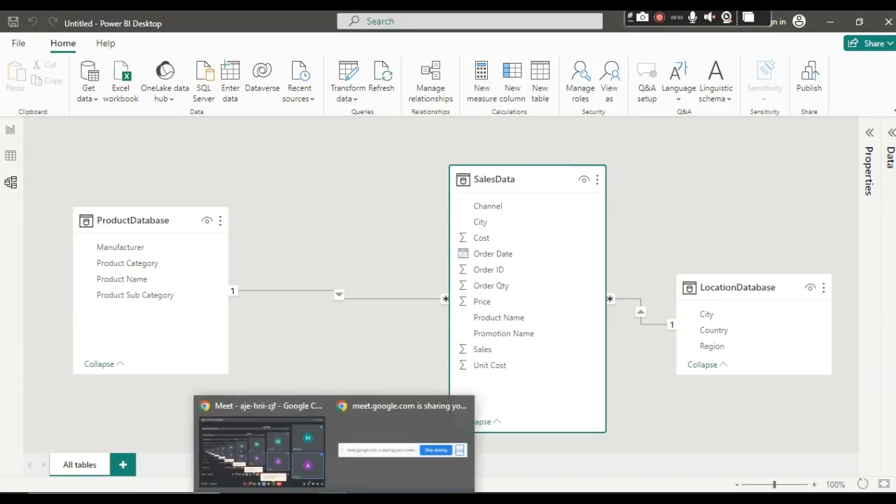
pyautogui.click(369, 462)
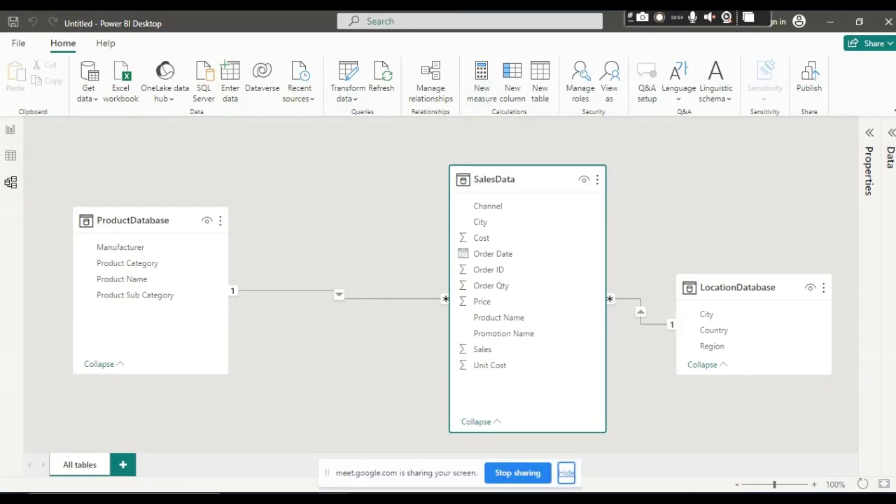
pyautogui.moveTo(334, 499)
pyautogui.click(293, 451)
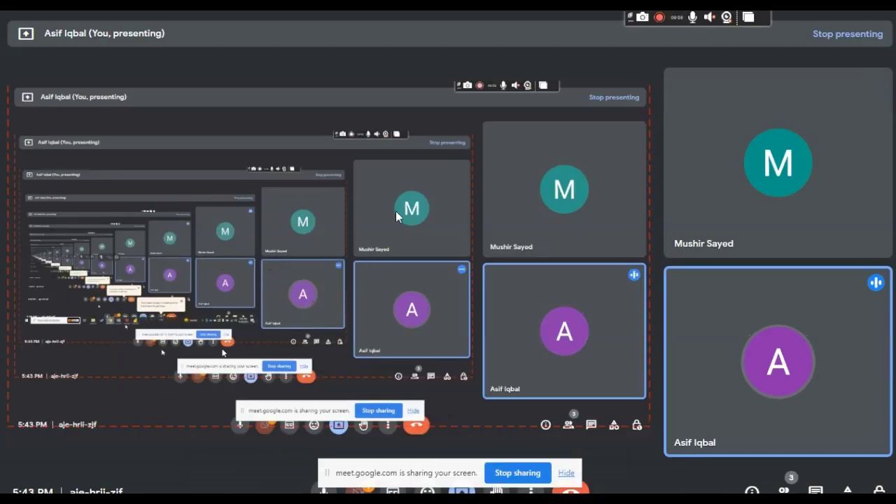
pyautogui.press('super+d')
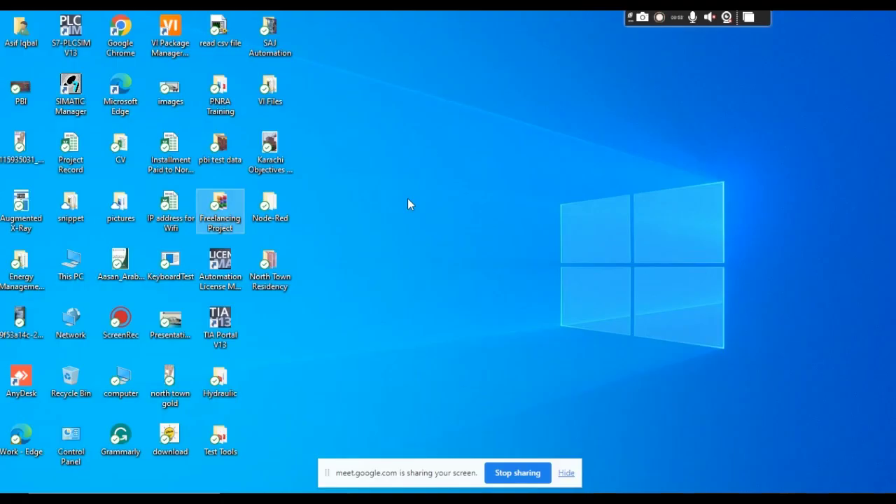
pyautogui.press('super+d')
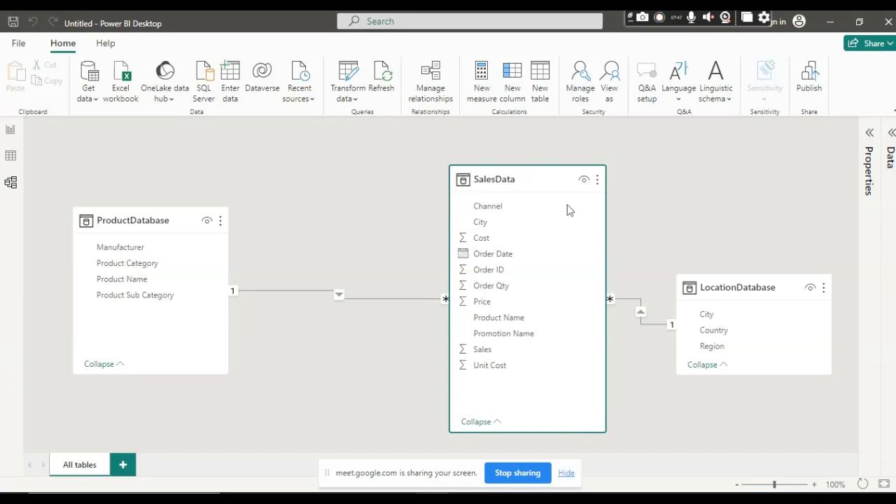
# - Select the Delete relationship topic in Excel and delete the relationship between ProductDatabase and SalesData in Power BI
pyautogui.moveTo(761, 290)
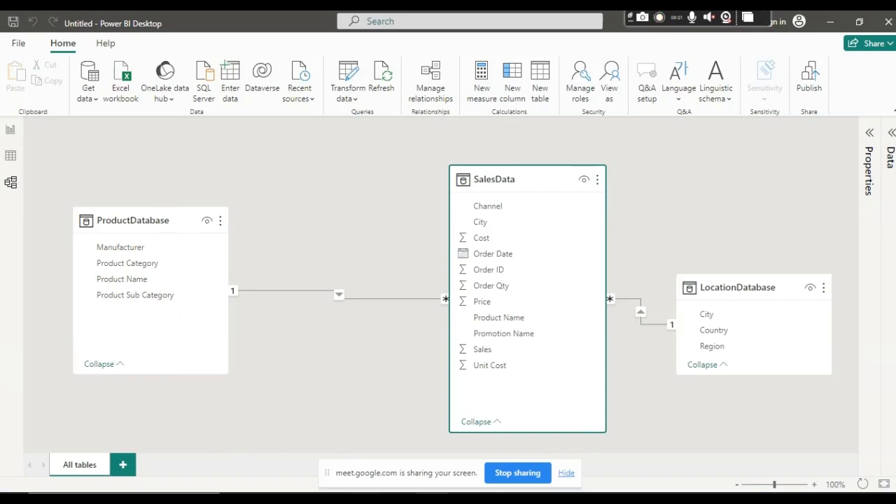
pyautogui.click(371, 498)
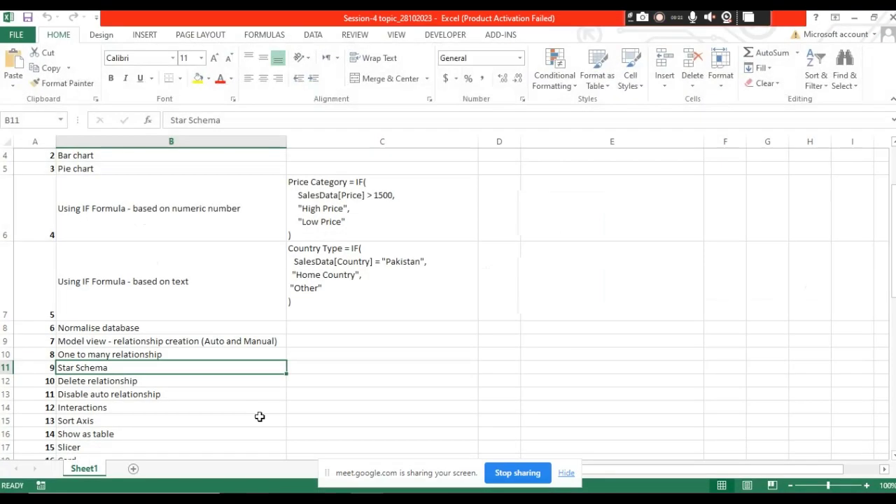
pyautogui.click(236, 381)
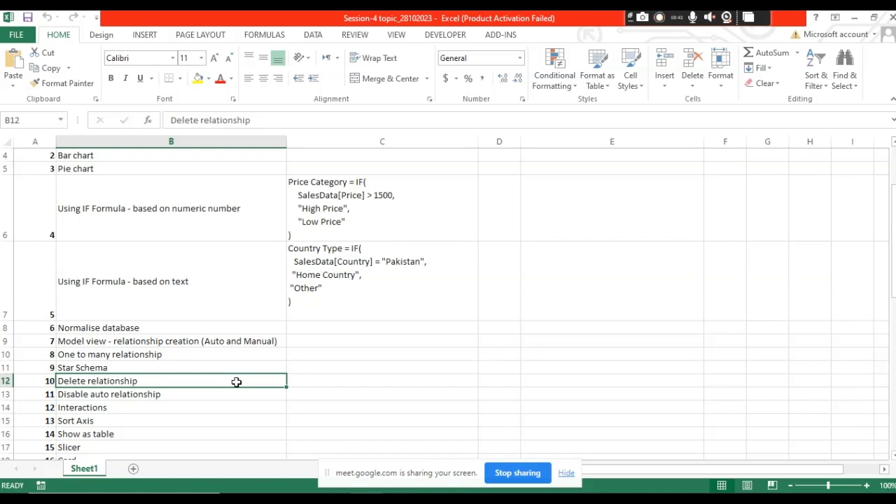
pyautogui.click(432, 498)
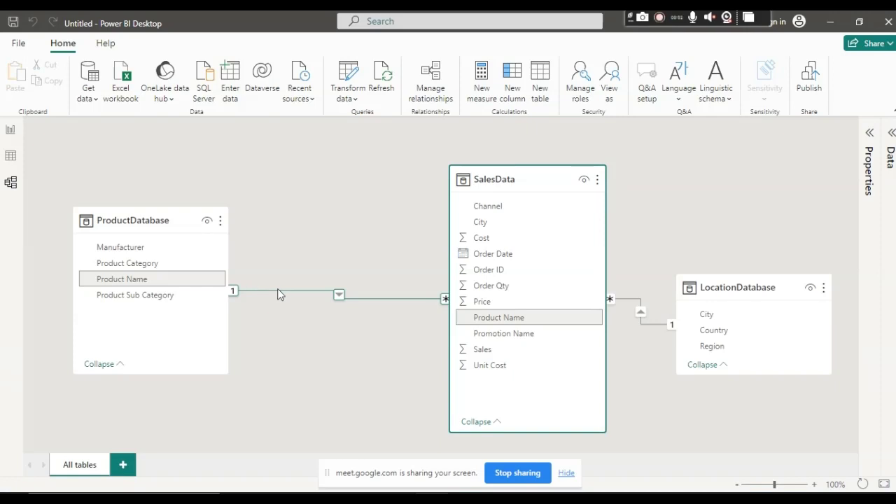
pyautogui.click(341, 298)
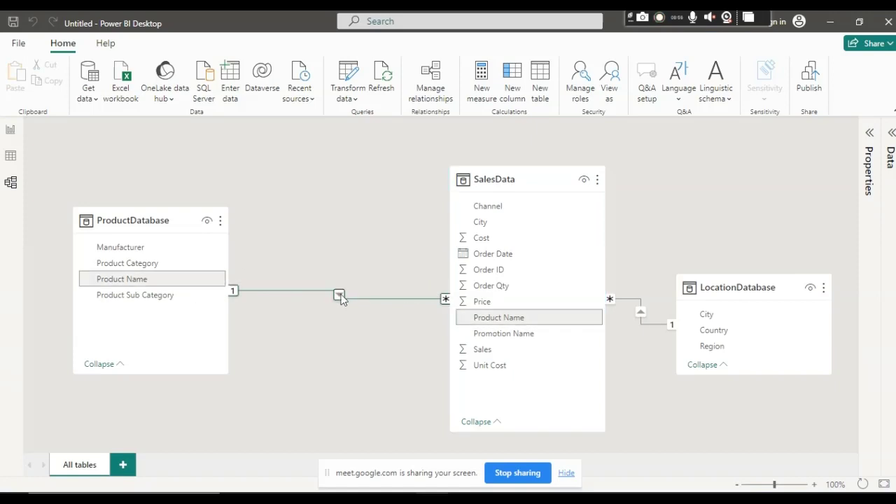
pyautogui.press('Delete')
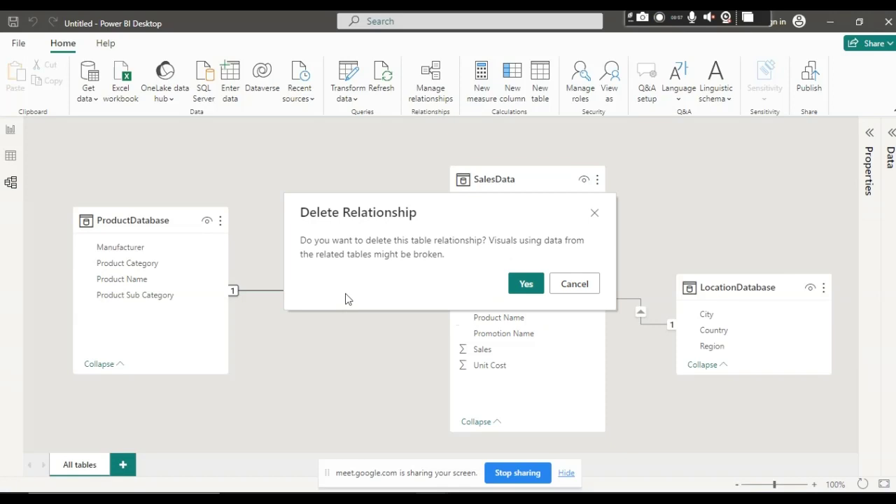
pyautogui.click(525, 284)
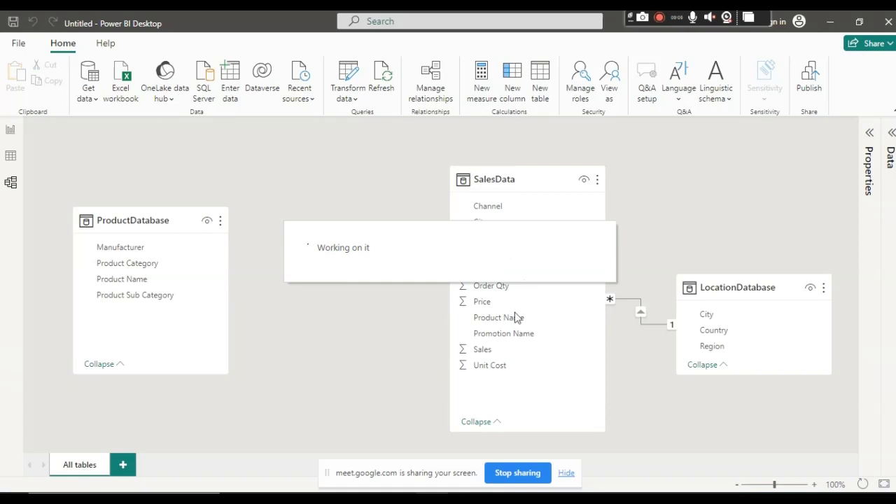
# - Create a relationship from Product Name in SalesData to Product Name in ProductDatabase and check the topic list in Excel
pyautogui.click(510, 322)
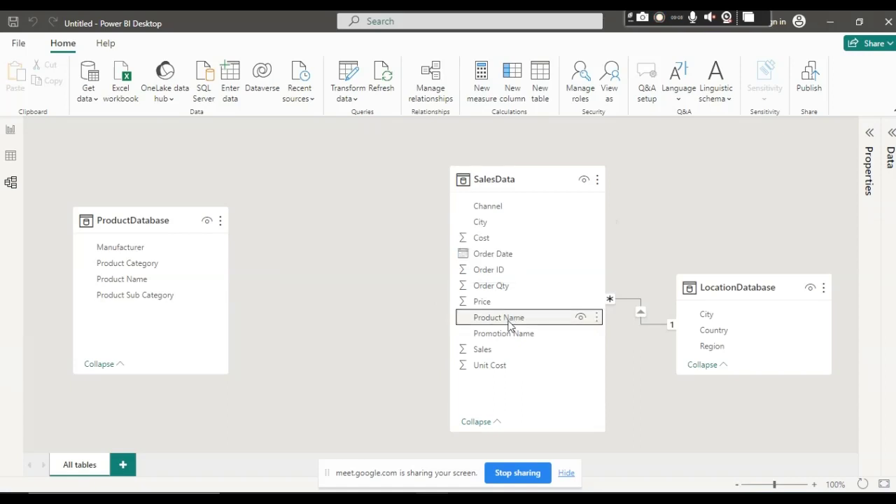
pyautogui.moveTo(510, 324); pyautogui.dragTo(149, 286)
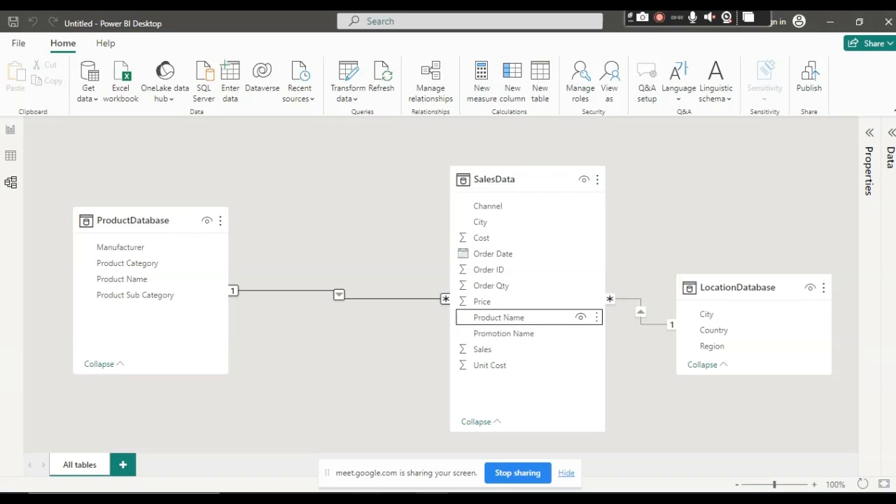
pyautogui.hotkey('alt', 'Tab')
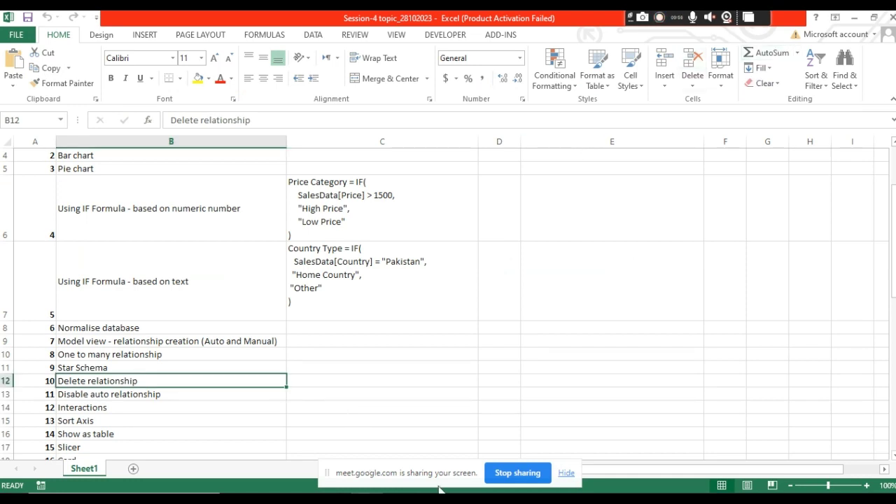
pyautogui.hotkey('alt', 'Tab')
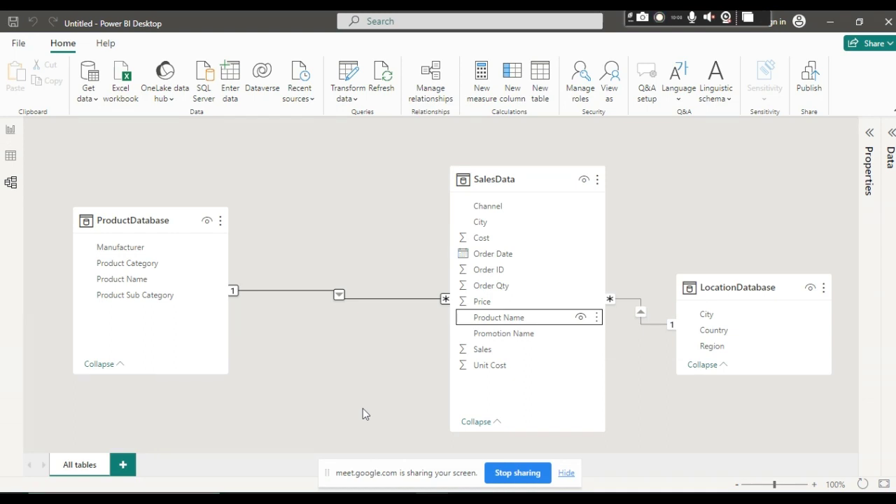
# - Open the blank report page in report view and collapse the Filters pane
pyautogui.click(394, 480)
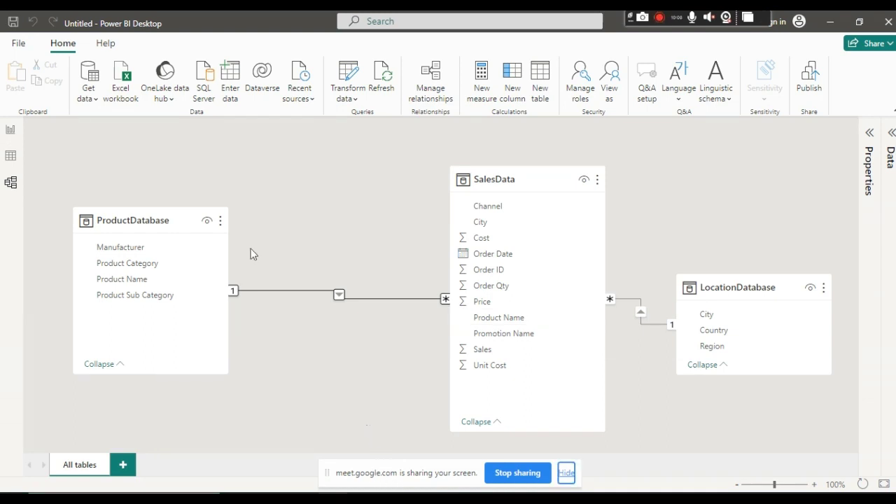
pyautogui.click(14, 132)
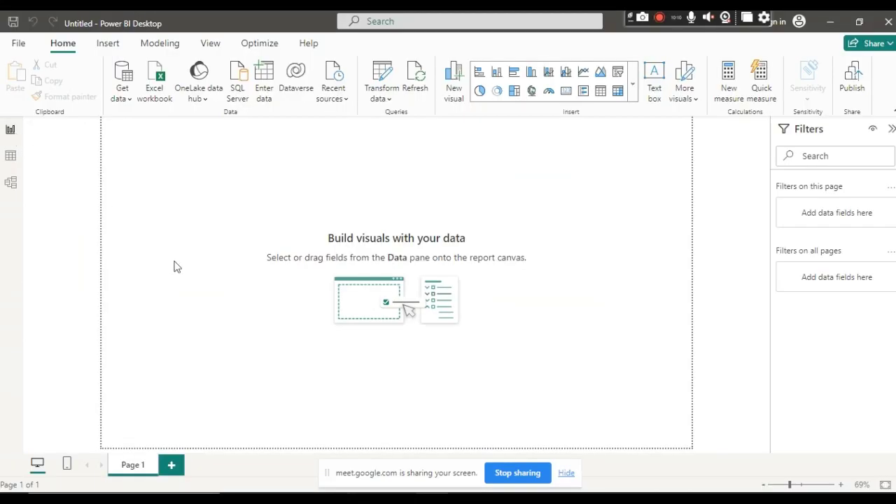
pyautogui.click(891, 131)
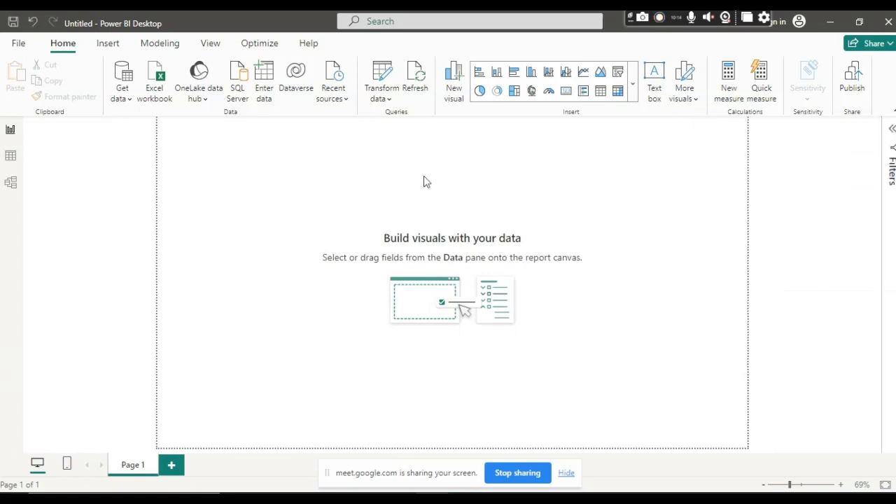
# - Insert a clustered column chart on the report page and put Product Name from SalesData on its X-axis
pyautogui.click(532, 73)
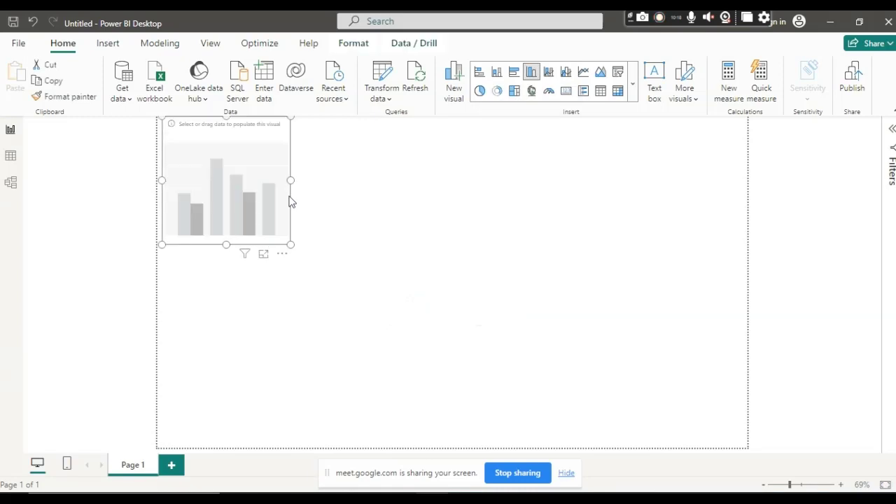
pyautogui.click(397, 228)
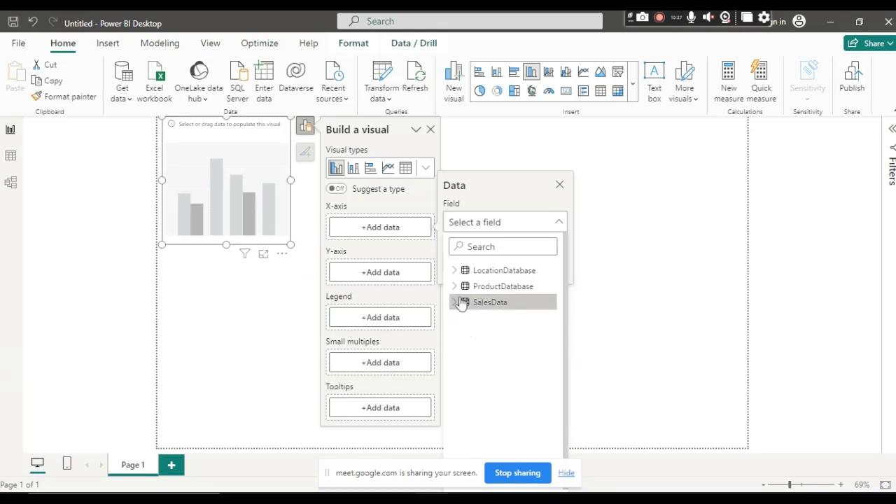
pyautogui.moveTo(566, 278); pyautogui.dragTo(565, 306)
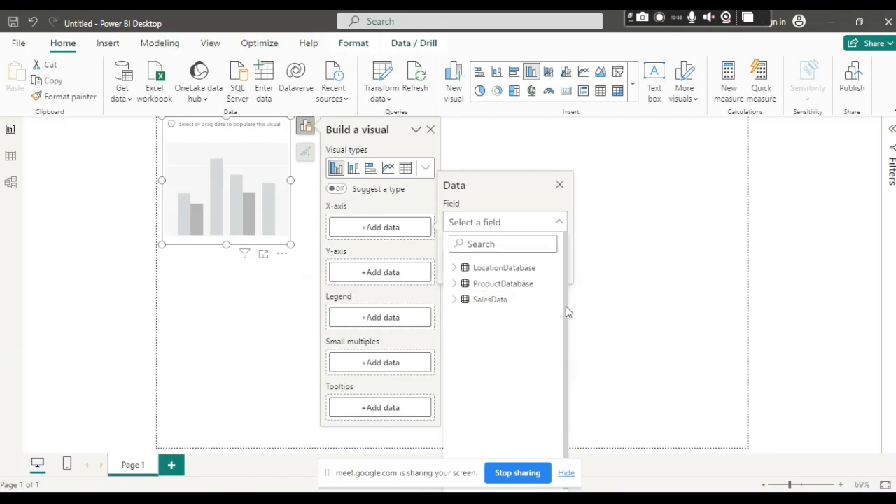
pyautogui.click(453, 303)
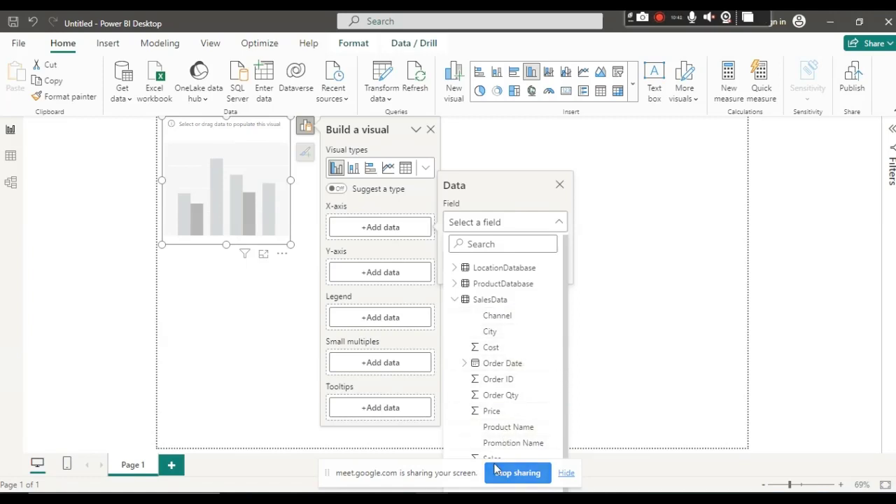
pyautogui.click(508, 427)
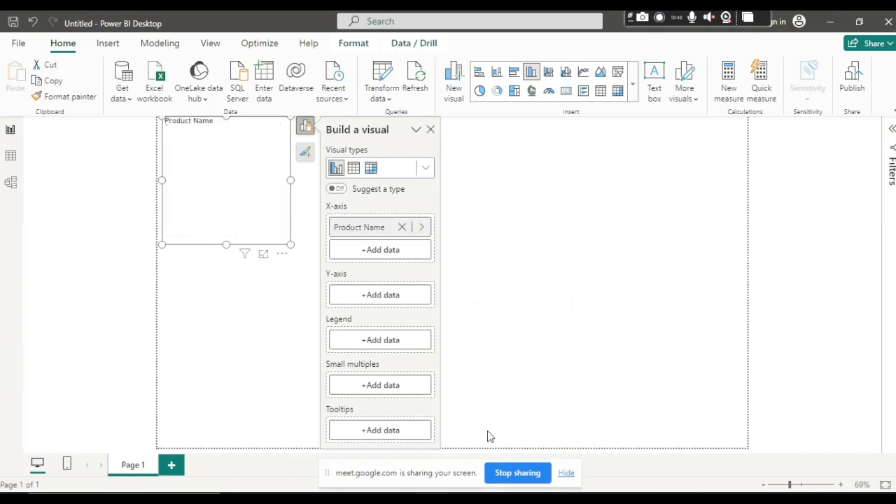
# - Replace Product Name on the chart's X-axis with Sales from SalesData, hiding the screen-sharing notice that covers the field list
pyautogui.click(402, 228)
pyautogui.click(380, 227)
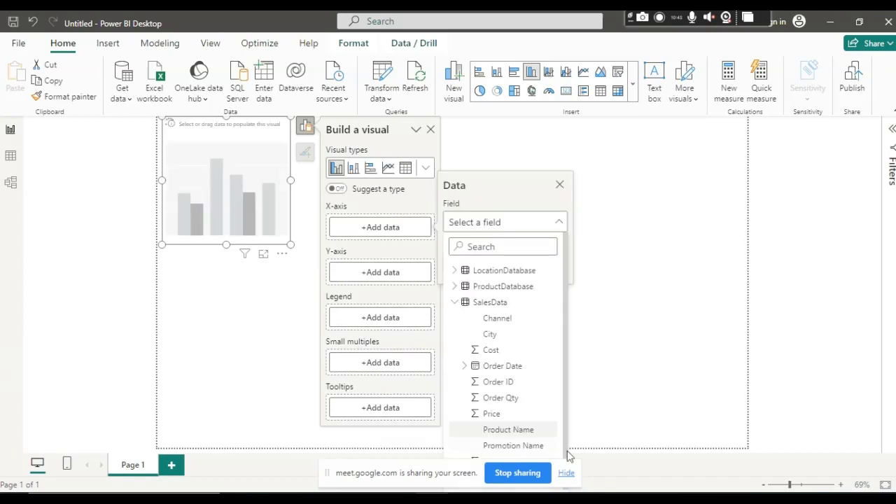
pyautogui.click(567, 474)
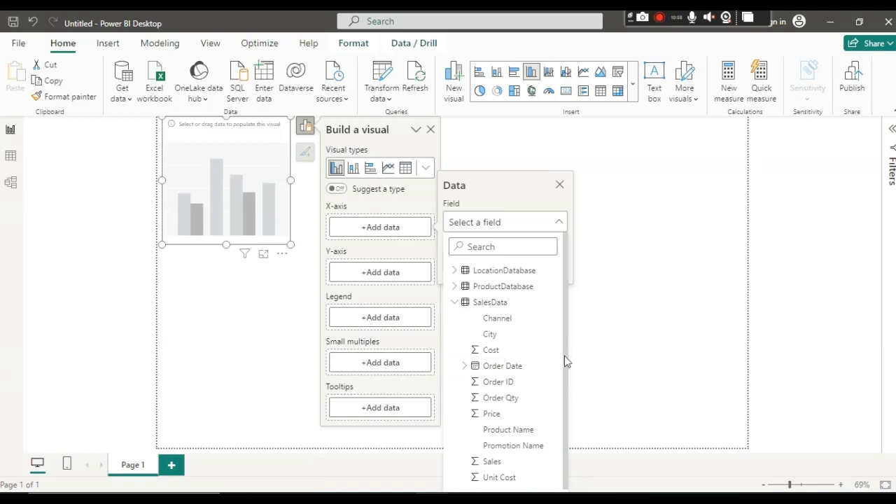
pyautogui.moveTo(564, 356); pyautogui.dragTo(570, 465)
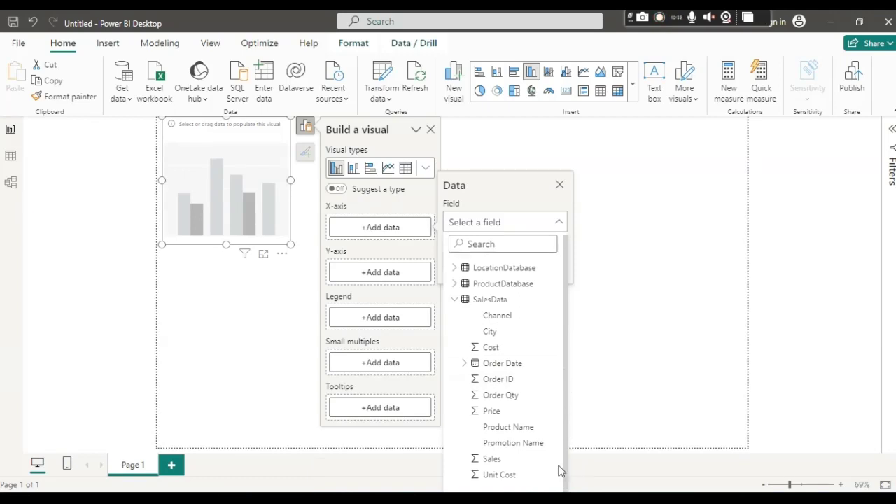
pyautogui.click(529, 458)
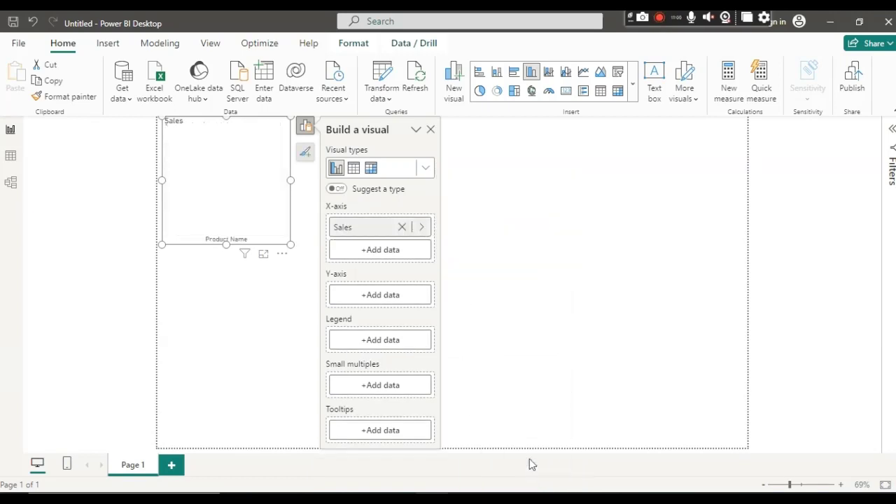
# - Add Product Name from SalesData to the chart's Y-axis and close the visual's build options
pyautogui.click(384, 295)
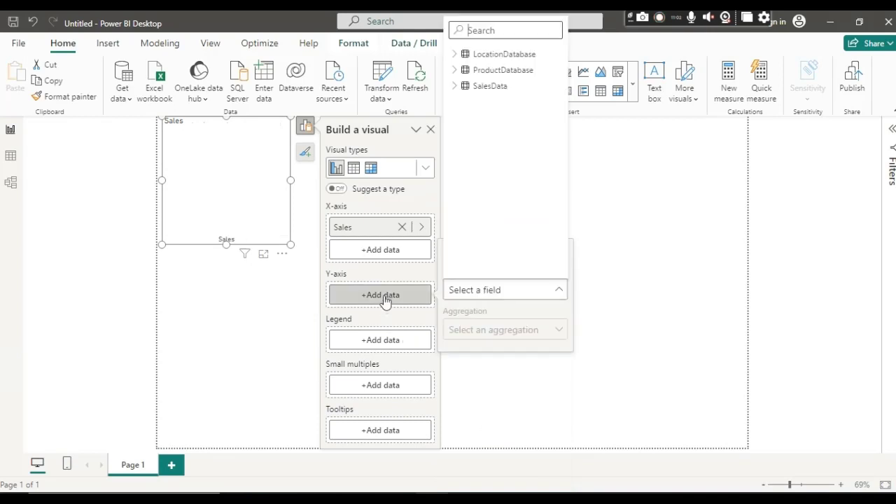
pyautogui.click(454, 87)
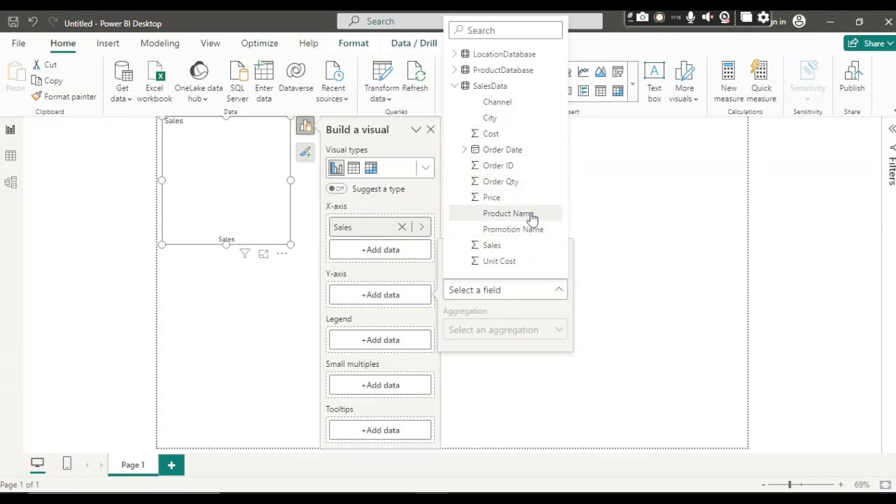
pyautogui.click(509, 213)
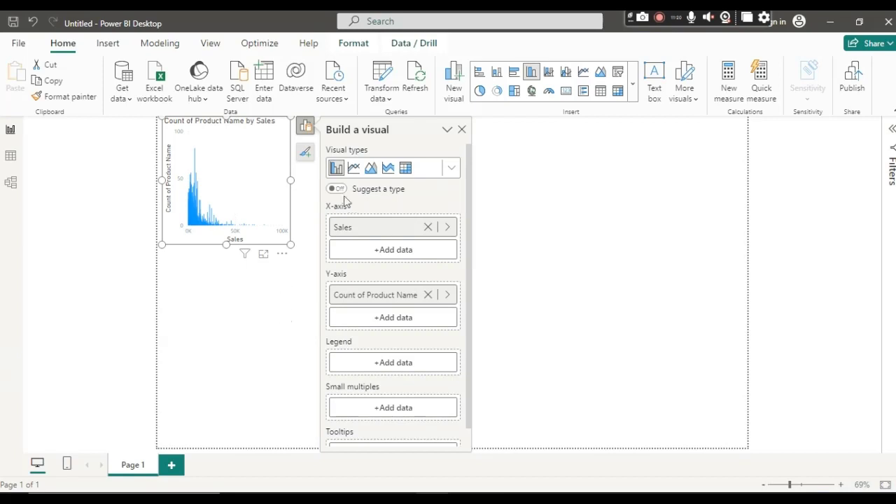
pyautogui.click(462, 130)
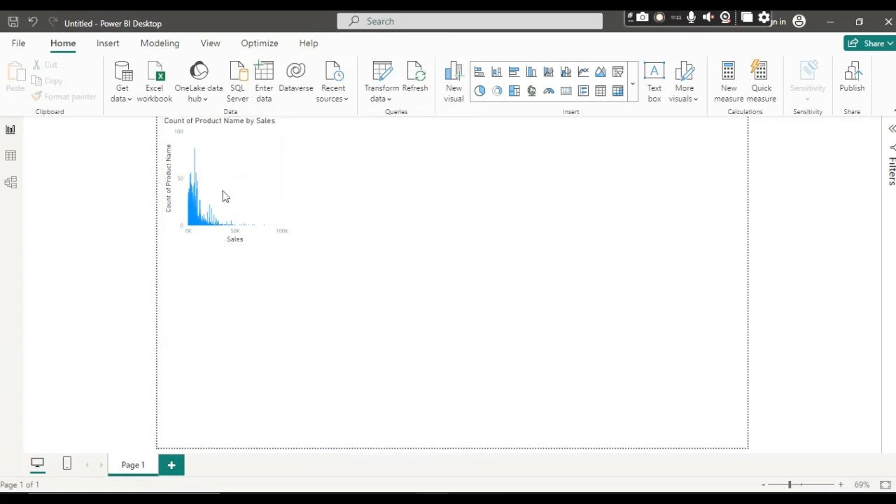
# - Enlarge the Count of Product Name by Sales chart to nearly twice its width and deselect it
pyautogui.click(285, 235)
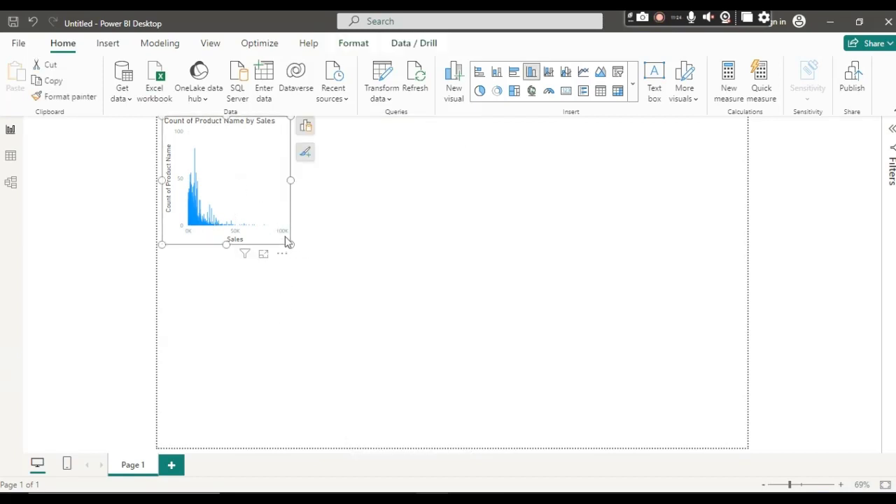
pyautogui.moveTo(289, 243); pyautogui.dragTo(297, 252)
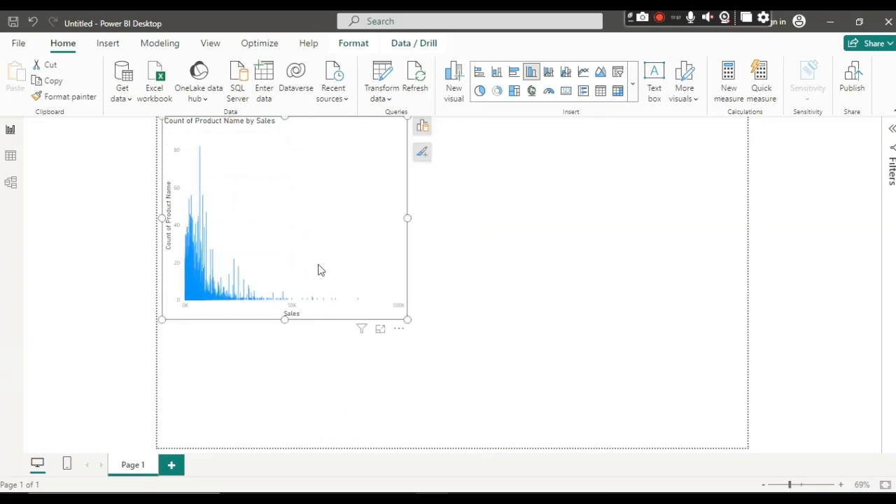
pyautogui.click(537, 162)
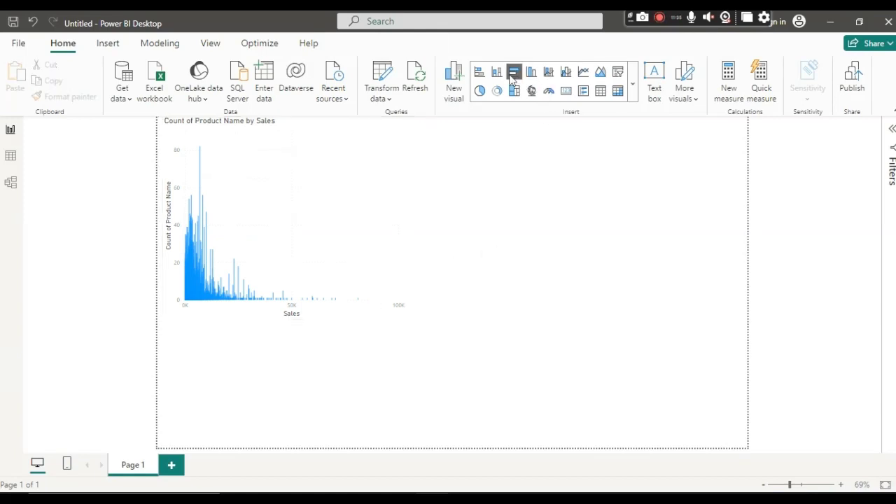
# - Insert a second clustered column chart below the first and put Sales from SalesData on its X-axis
pyautogui.click(532, 72)
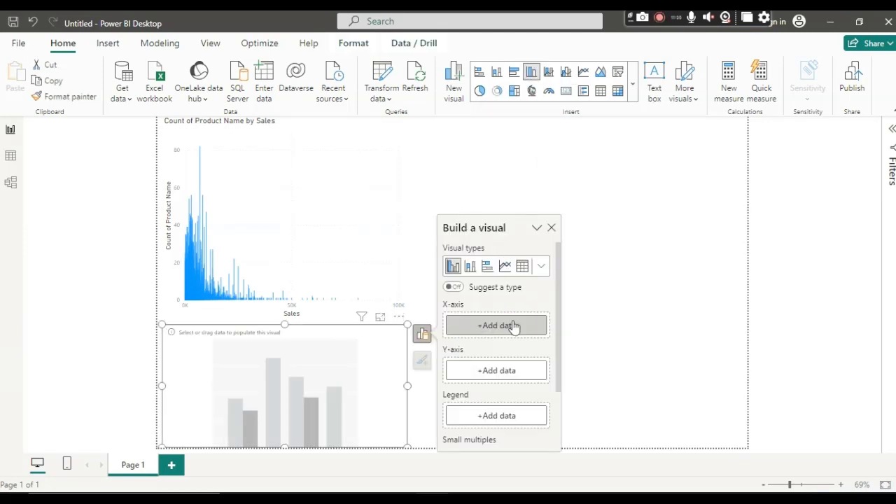
pyautogui.click(514, 327)
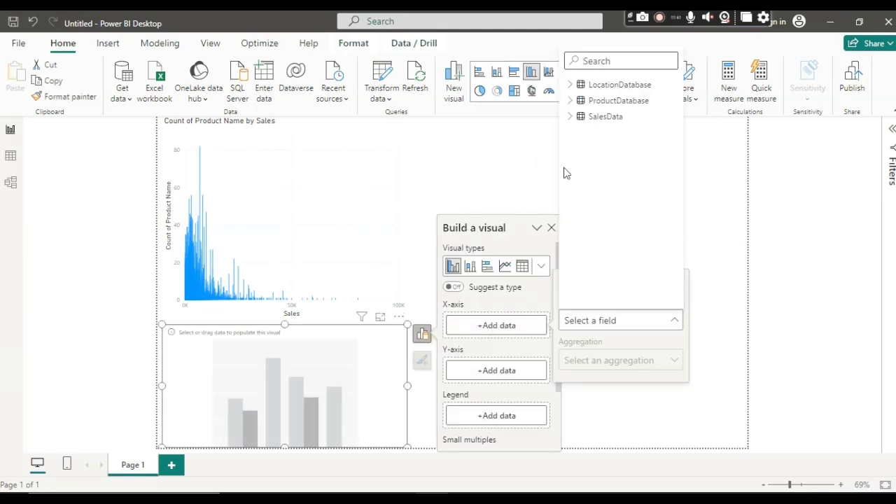
pyautogui.click(570, 103)
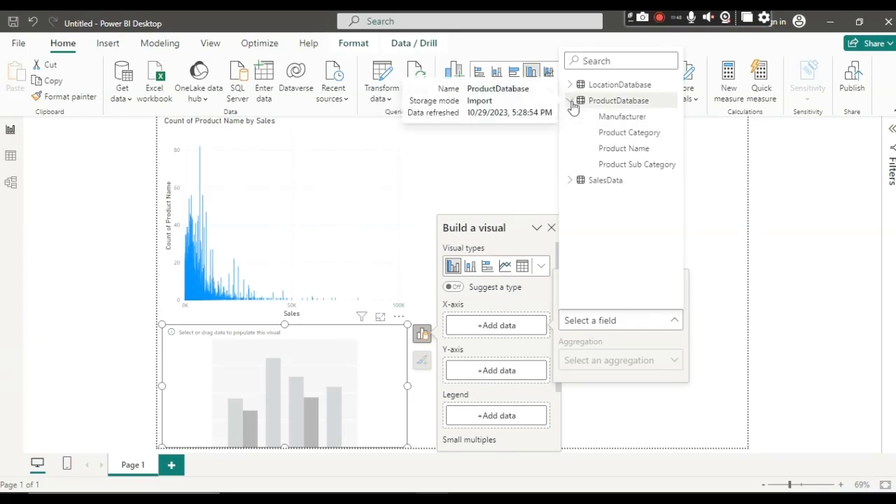
pyautogui.click(570, 102)
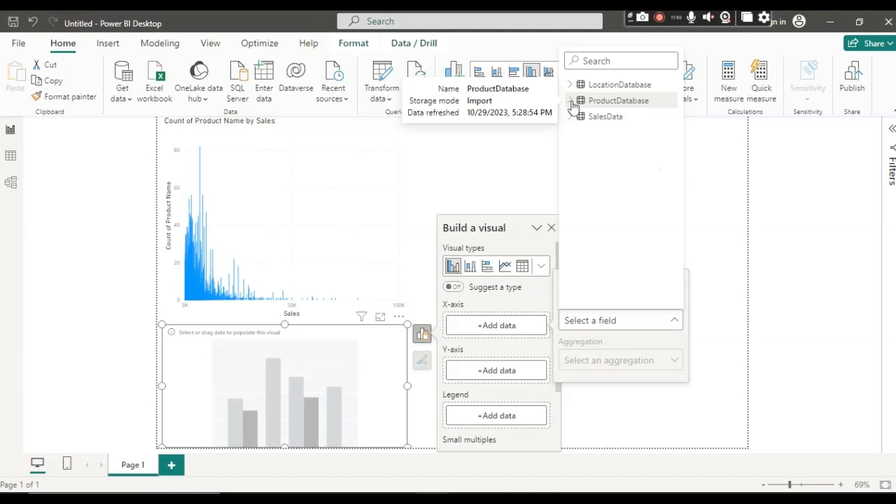
pyautogui.click(571, 117)
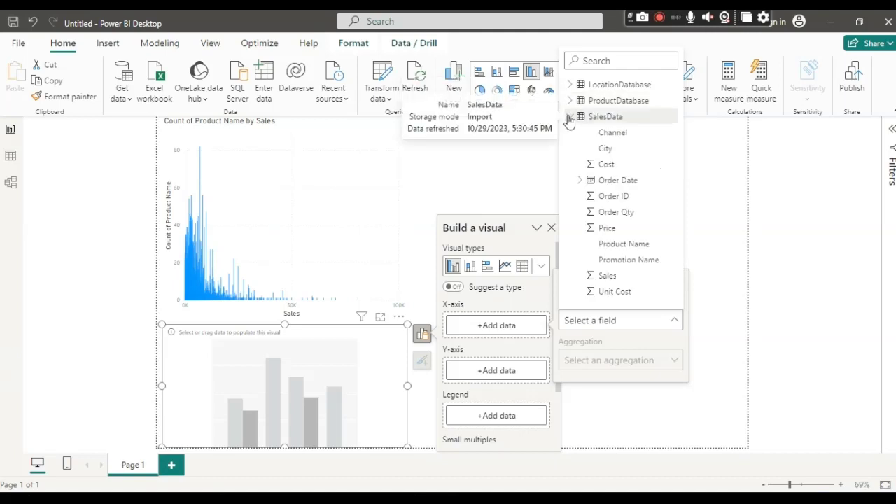
pyautogui.click(607, 276)
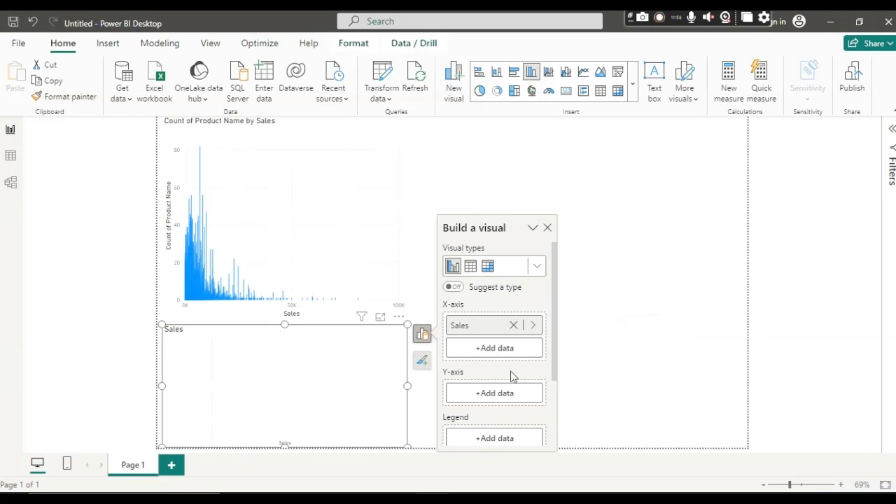
# - Add Product Category from ProductDatabase to the second chart's Y-axis and close its build options
pyautogui.click(509, 395)
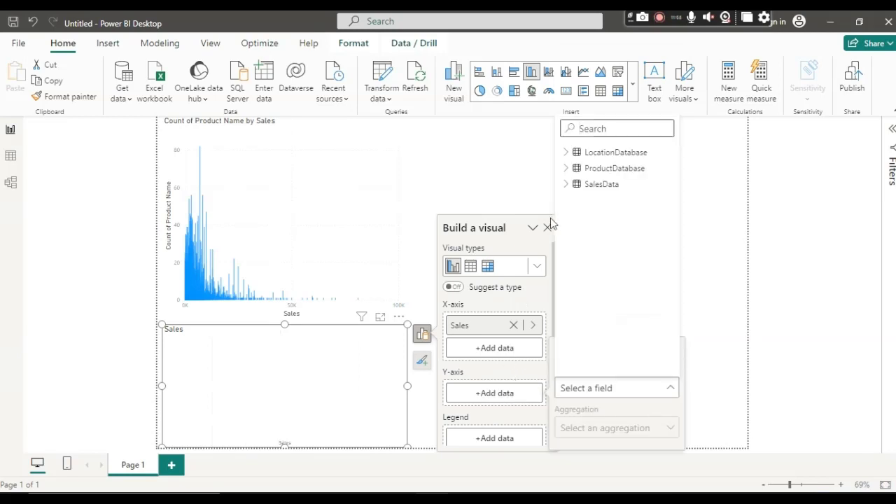
pyautogui.click(566, 169)
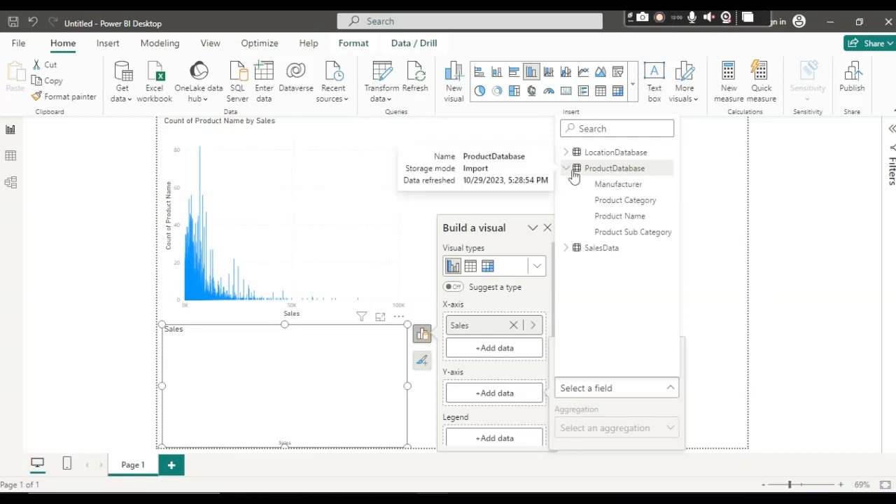
pyautogui.click(602, 201)
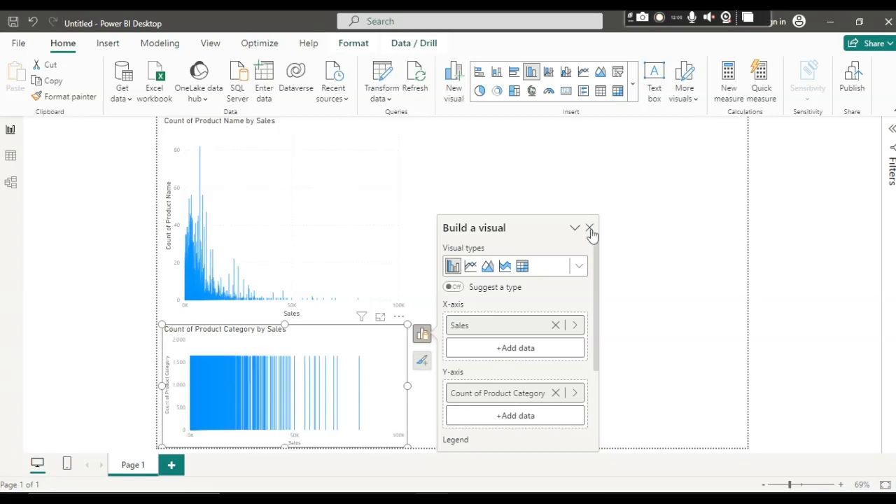
pyautogui.click(590, 229)
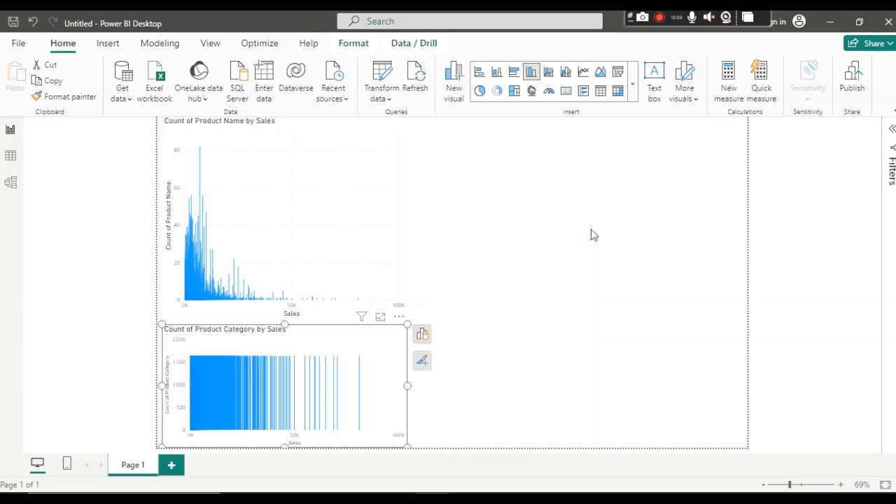
# - Remove Count of Product Category from the Y-axis and Sales from the X-axis of the second chart
pyautogui.click(422, 362)
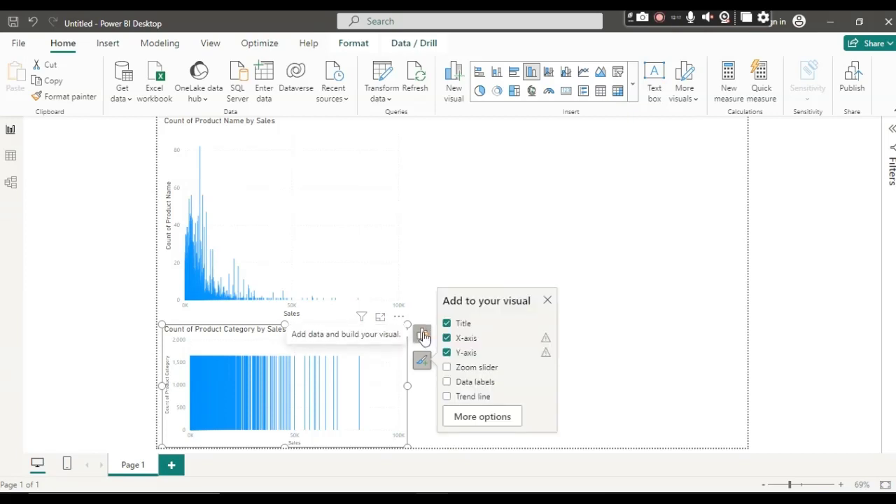
pyautogui.click(423, 334)
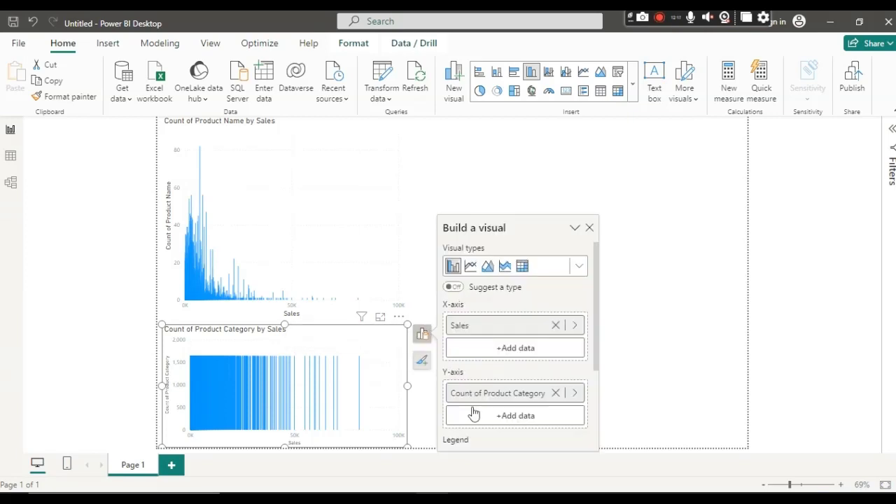
pyautogui.click(556, 394)
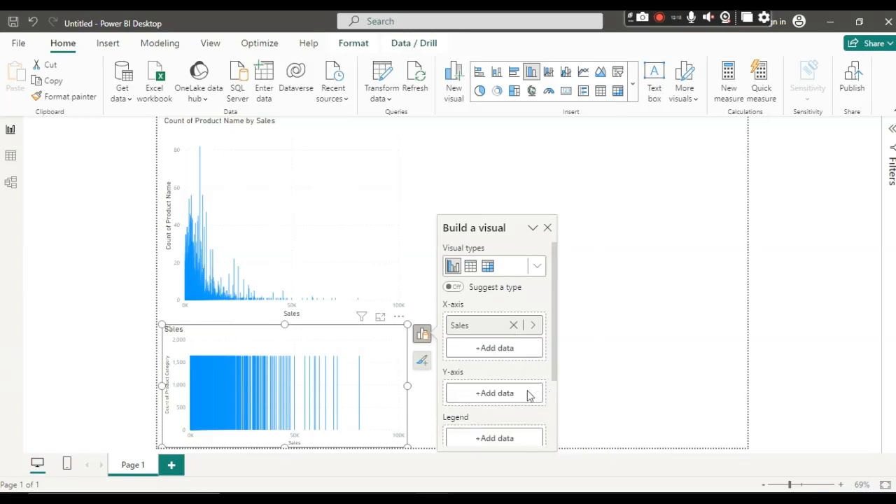
pyautogui.click(515, 327)
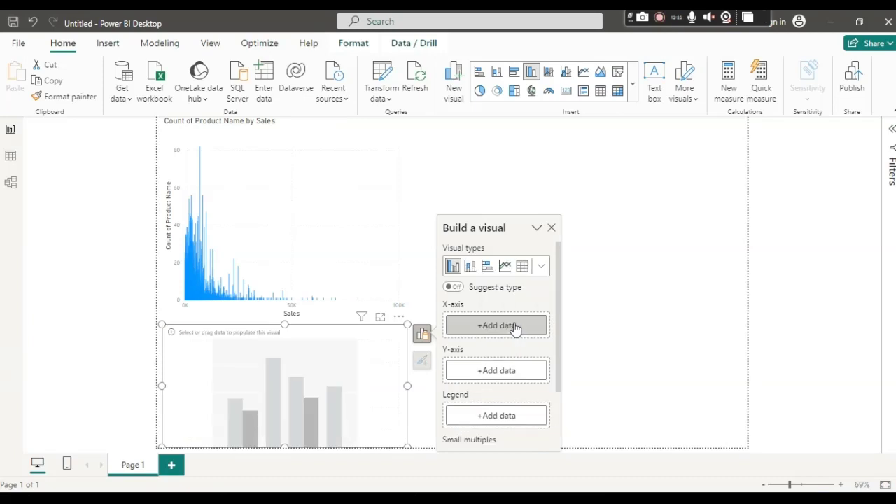
# - Put Product Category from ProductDatabase on the second chart's X-axis
pyautogui.click(514, 326)
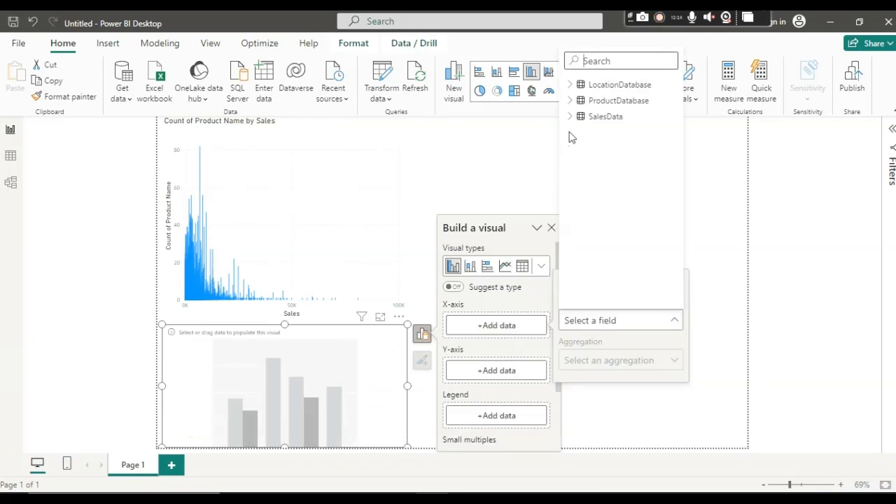
pyautogui.click(570, 101)
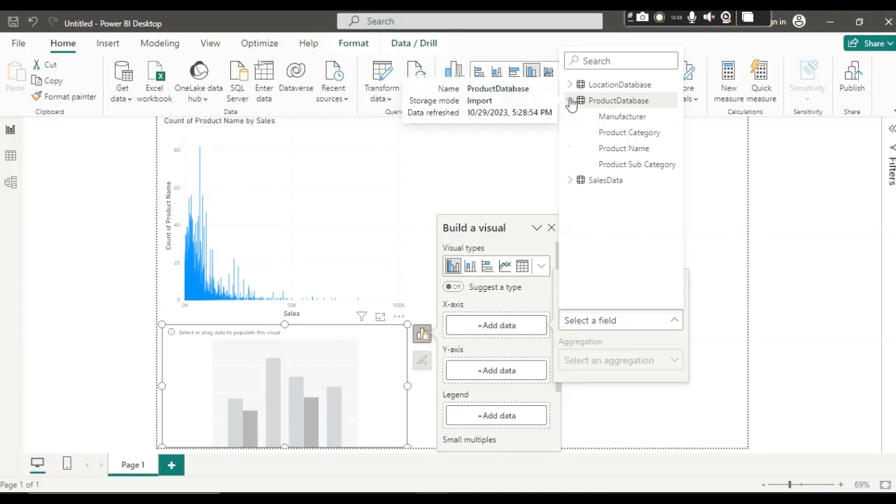
pyautogui.click(610, 134)
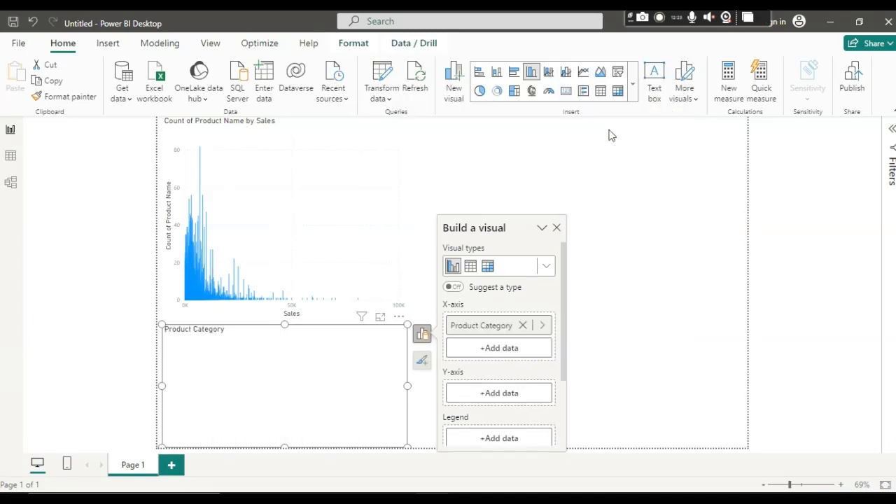
# - Add Sales from SalesData to the second chart's Y-axis and close its build options
pyautogui.click(512, 394)
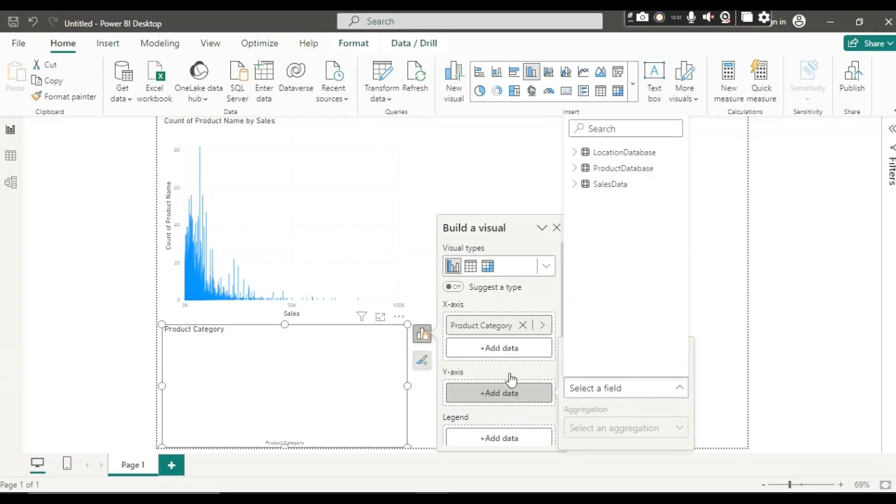
pyautogui.click(574, 185)
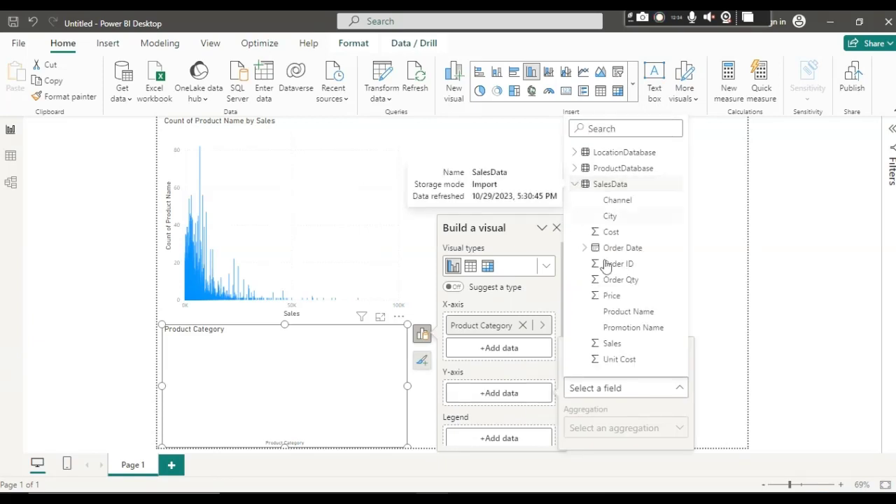
pyautogui.click(613, 343)
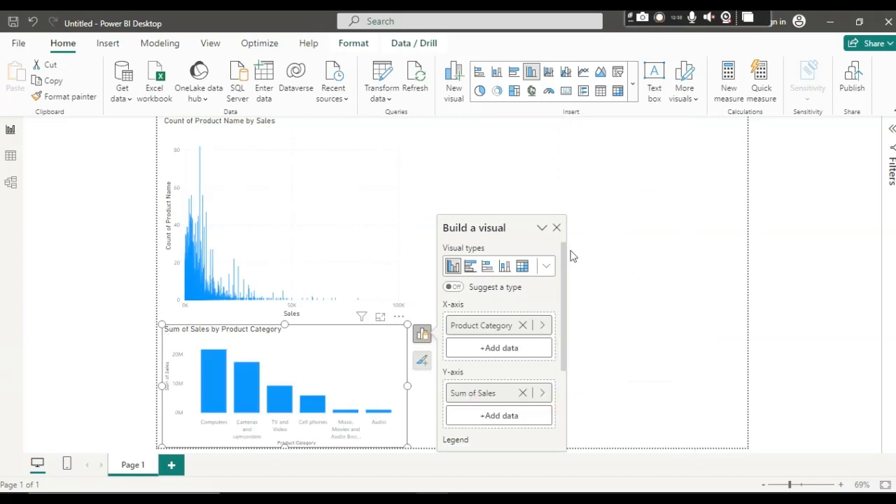
pyautogui.click(557, 229)
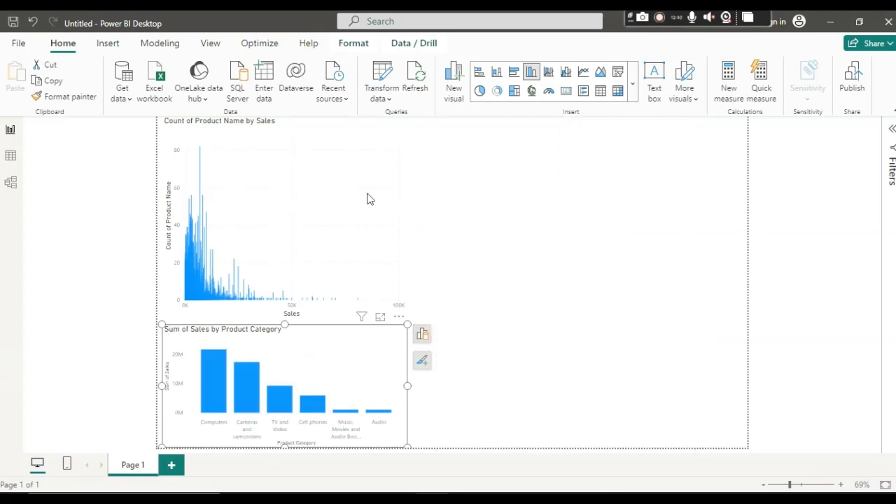
# - Widen both column charts so that they span most of the report page's width
pyautogui.click(405, 215)
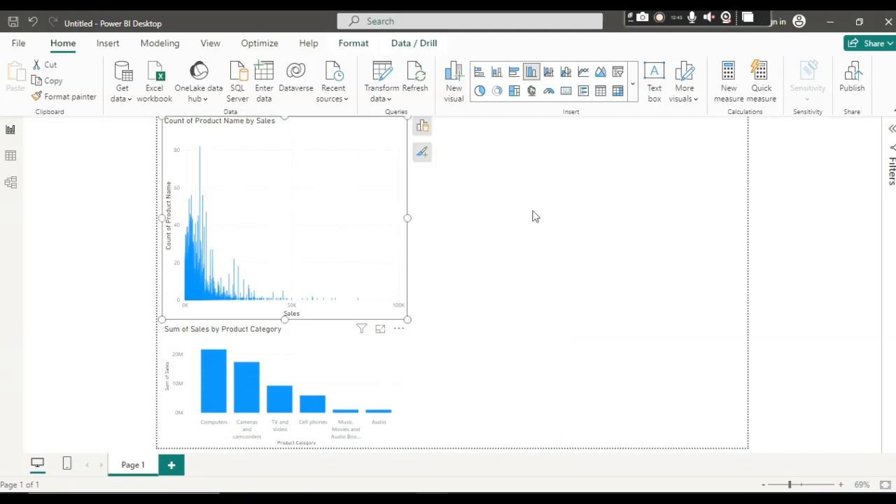
pyautogui.moveTo(568, 212); pyautogui.dragTo(505, 196)
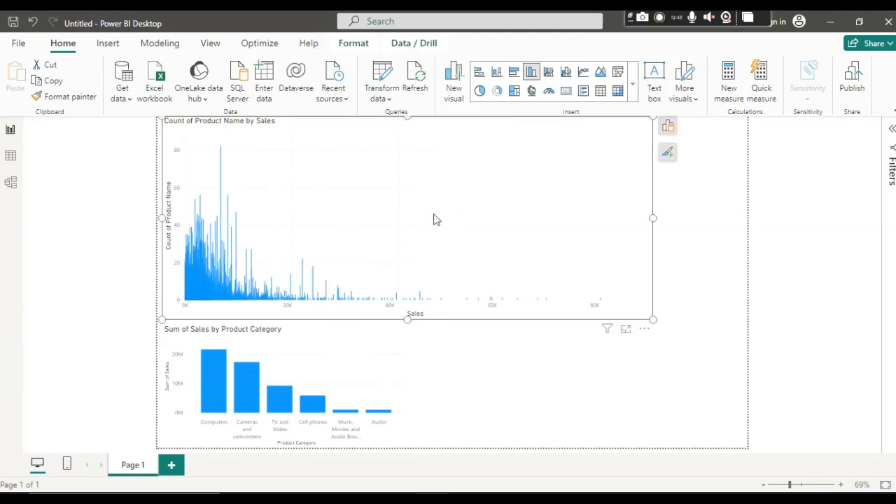
pyautogui.click(406, 382)
pyautogui.moveTo(406, 382); pyautogui.dragTo(700, 377)
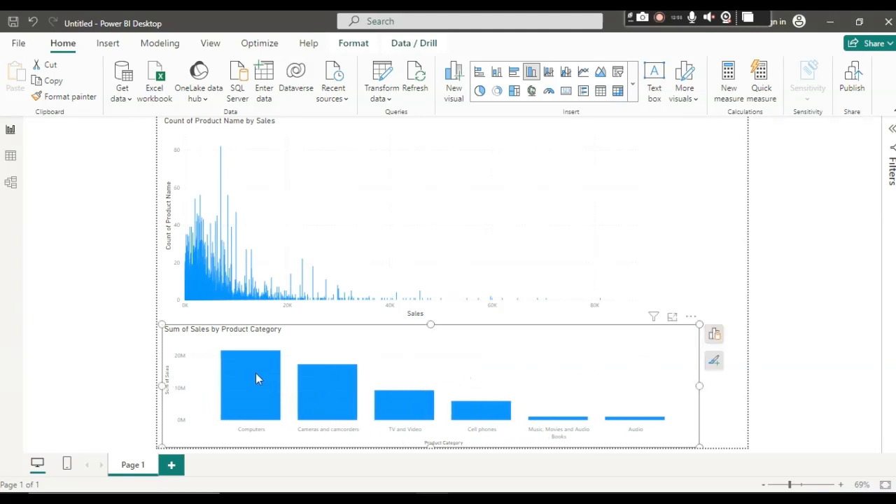
# - Cross-highlight the first chart by the Computers column of the second chart, and open the second chart for formatting
pyautogui.moveTo(256, 374)
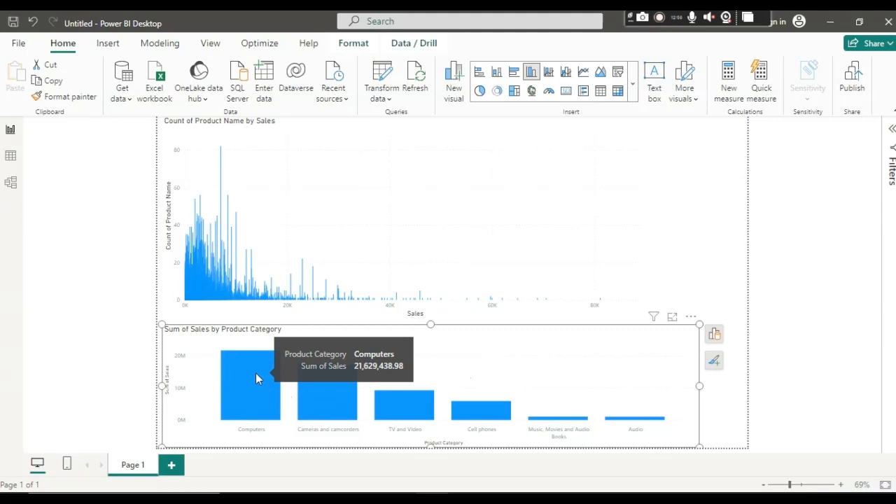
pyautogui.click(255, 375)
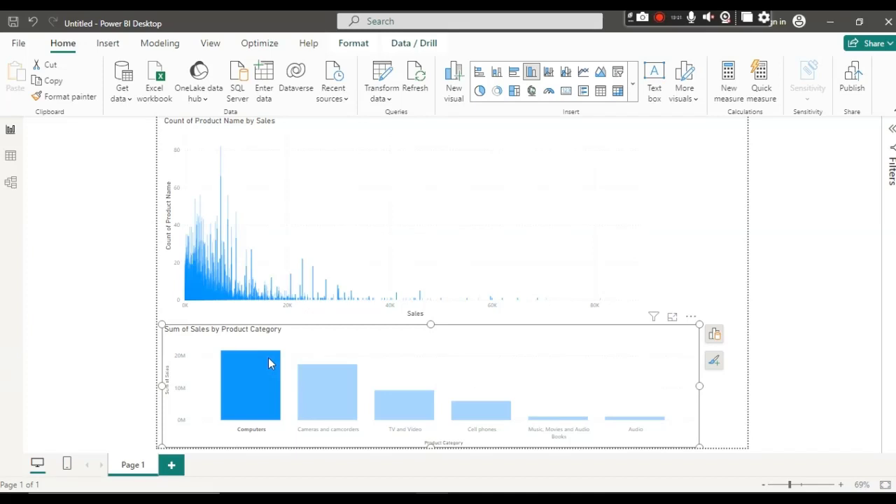
pyautogui.doubleClick(327, 407)
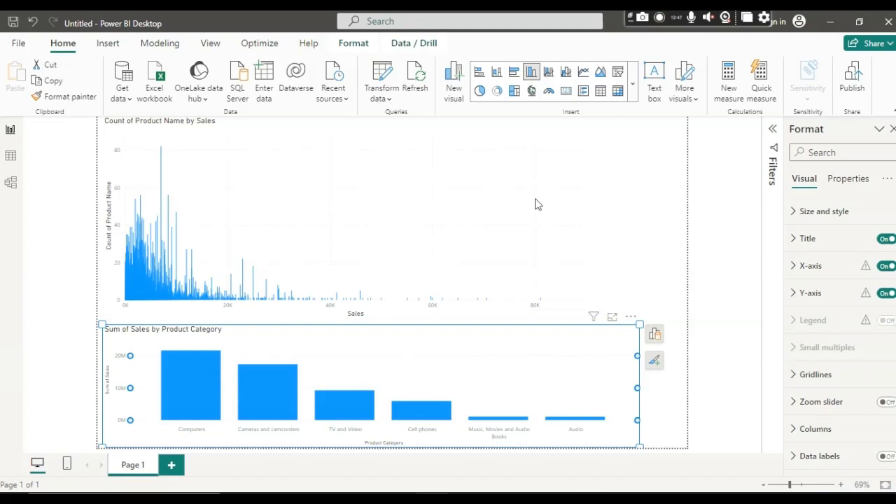
# - Change the default column color of the Count of Product Name by Sales chart to light red
pyautogui.click(468, 236)
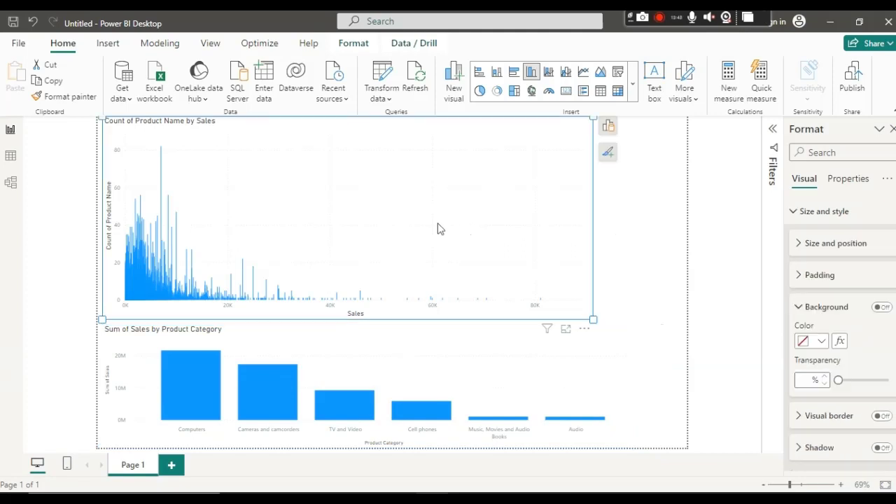
pyautogui.click(609, 156)
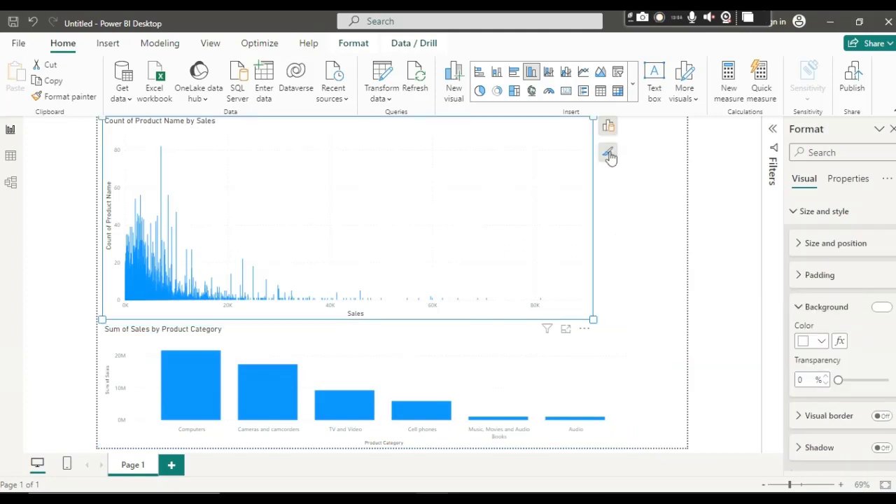
pyautogui.click(609, 156)
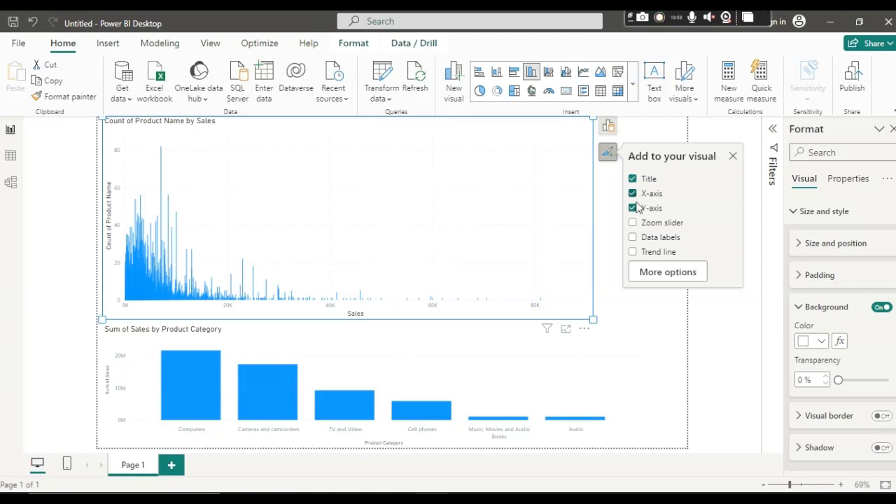
pyautogui.click(658, 281)
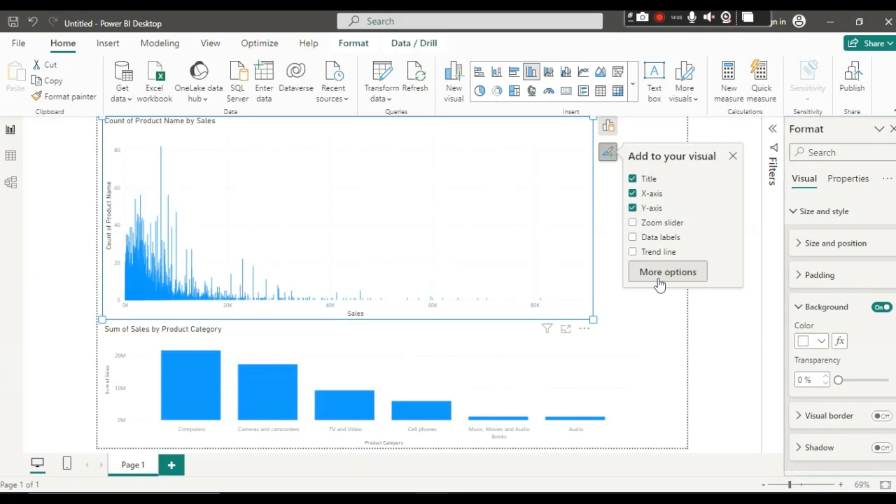
pyautogui.click(796, 214)
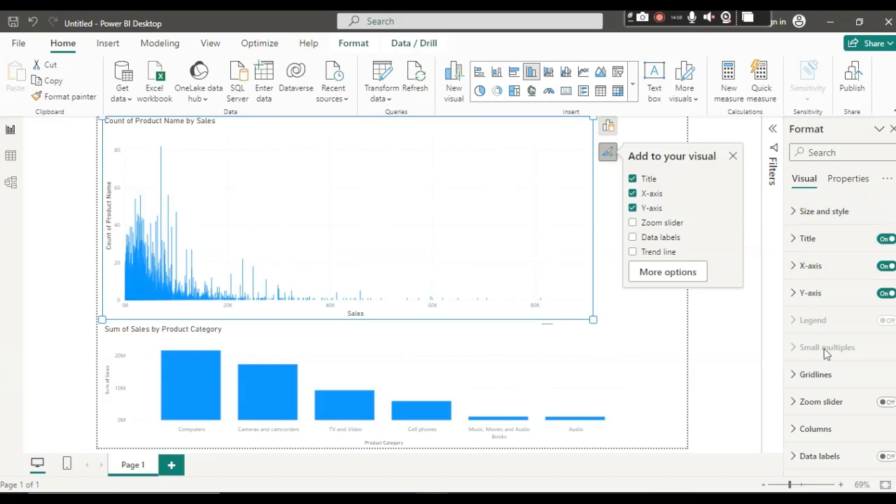
pyautogui.click(805, 430)
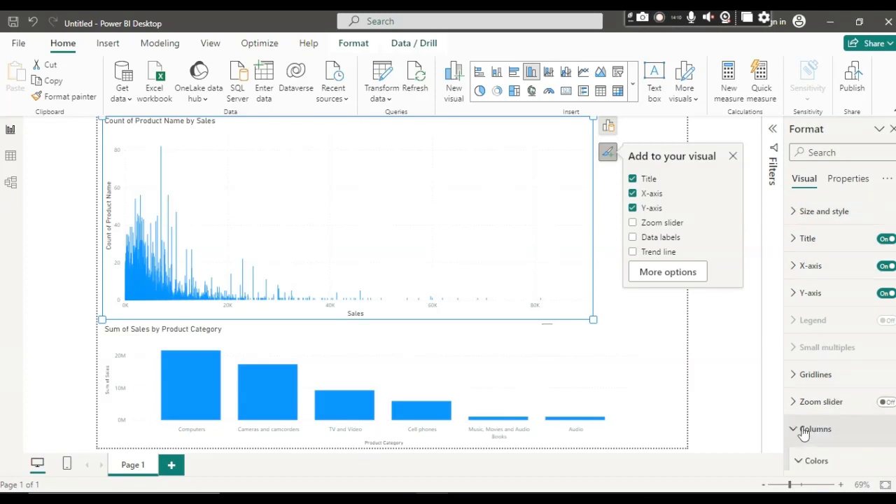
pyautogui.scroll(-3, 823, 381)
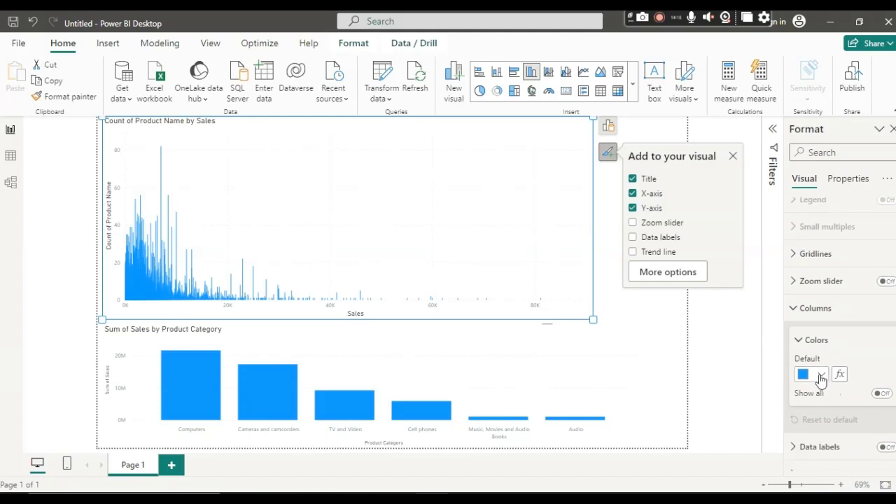
pyautogui.click(821, 376)
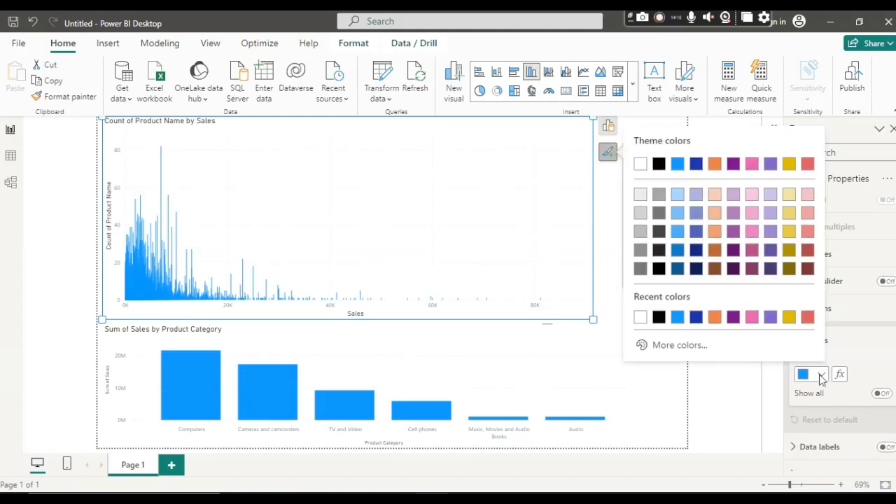
pyautogui.click(807, 233)
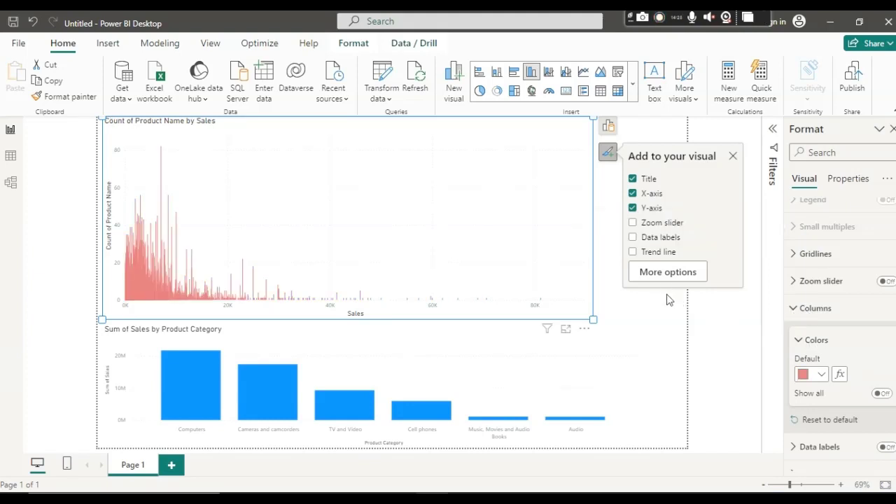
pyautogui.click(733, 158)
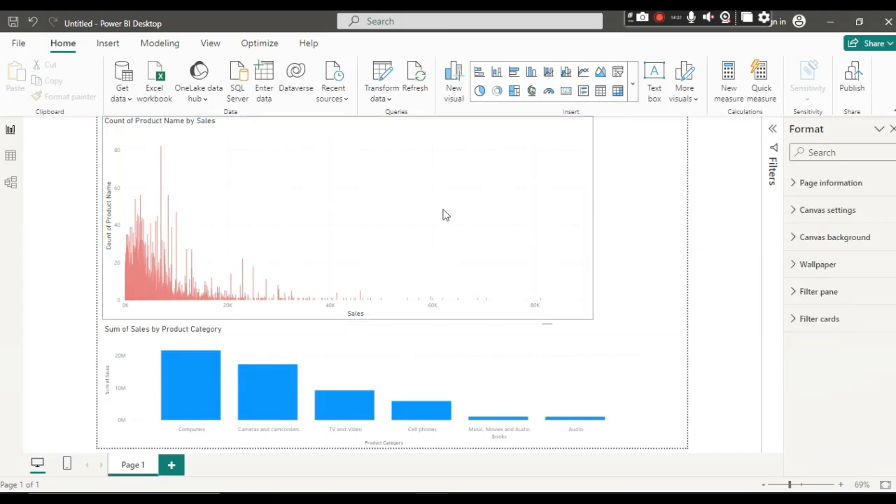
# - Replace Sales with Product Name from SalesData on the first chart's X-axis
pyautogui.click(549, 194)
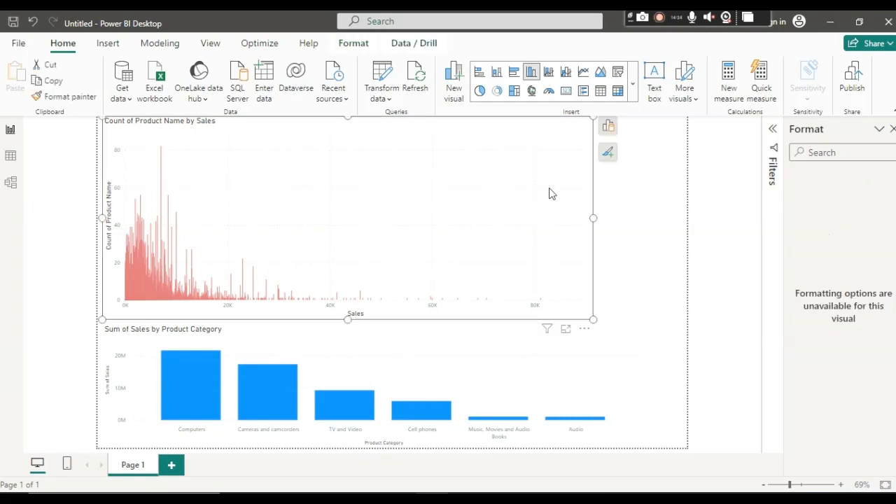
pyautogui.click(609, 130)
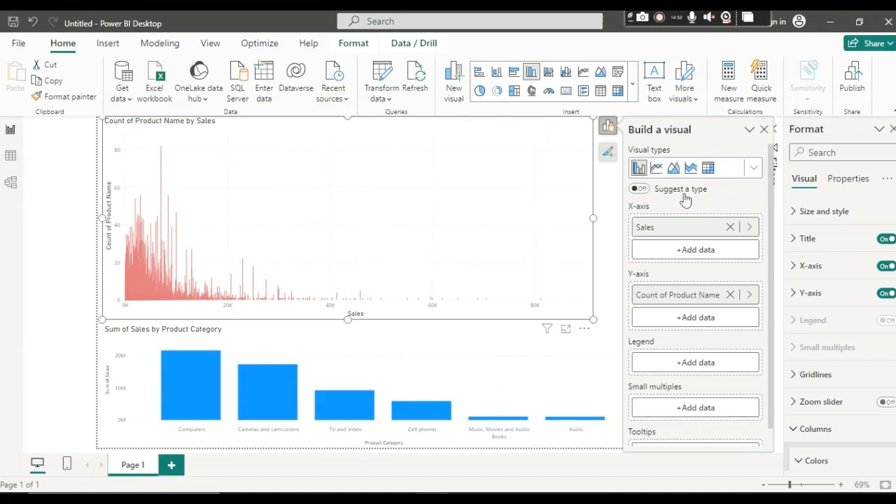
pyautogui.click(730, 227)
pyautogui.click(731, 229)
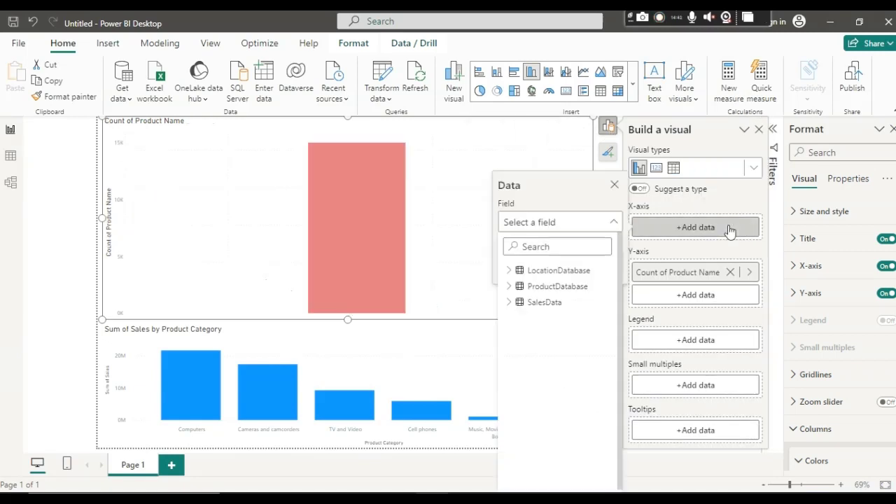
pyautogui.click(511, 305)
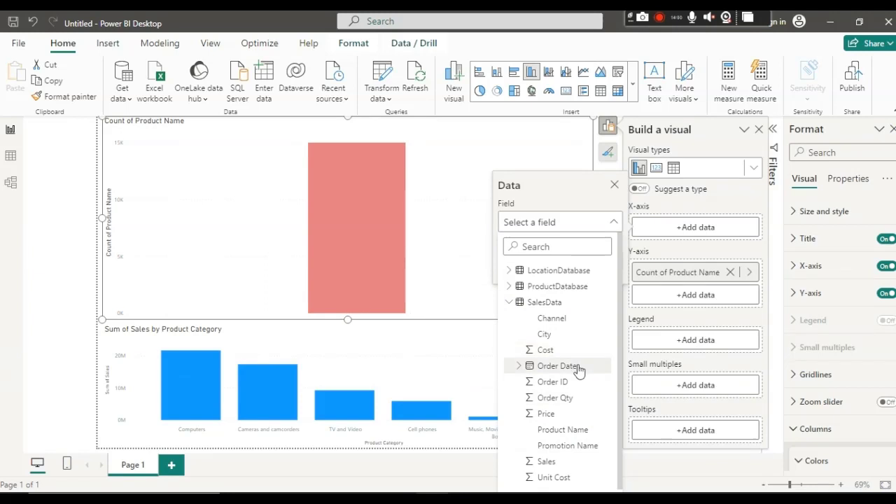
pyautogui.click(583, 430)
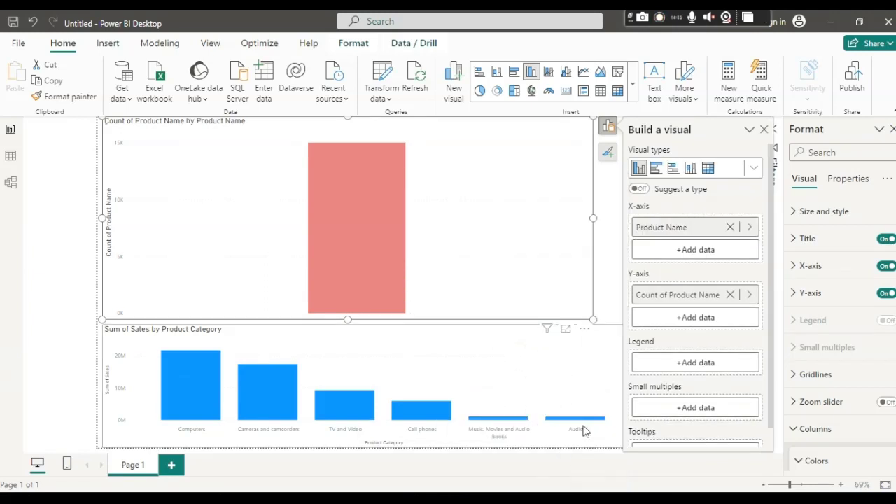
# - Replace Count of Product Name with City from SalesData on the first chart's Y-axis and close its build options
pyautogui.click(731, 295)
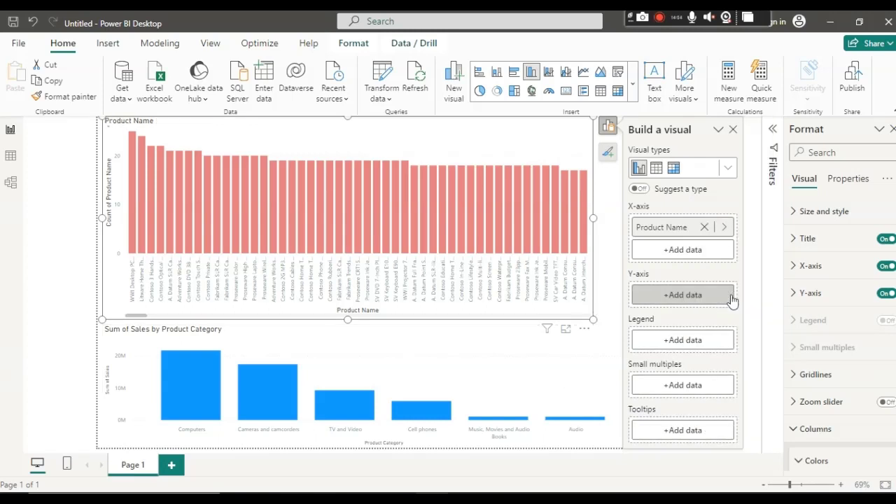
pyautogui.click(732, 296)
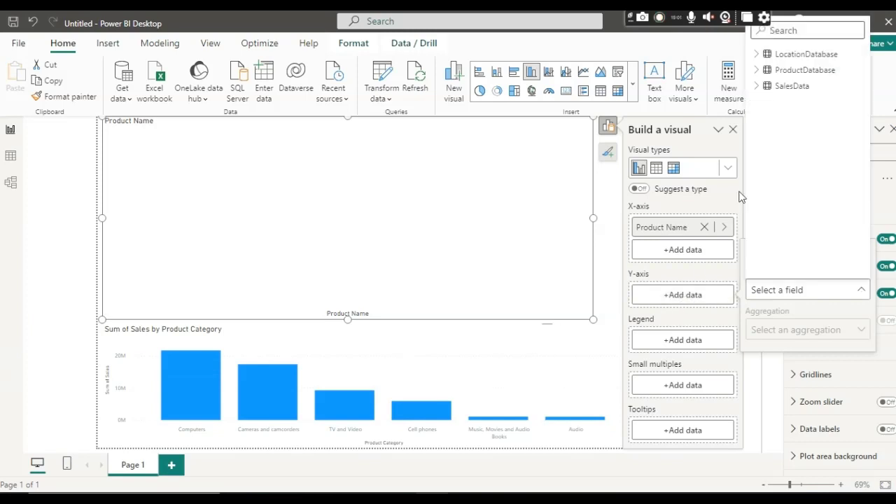
pyautogui.click(784, 85)
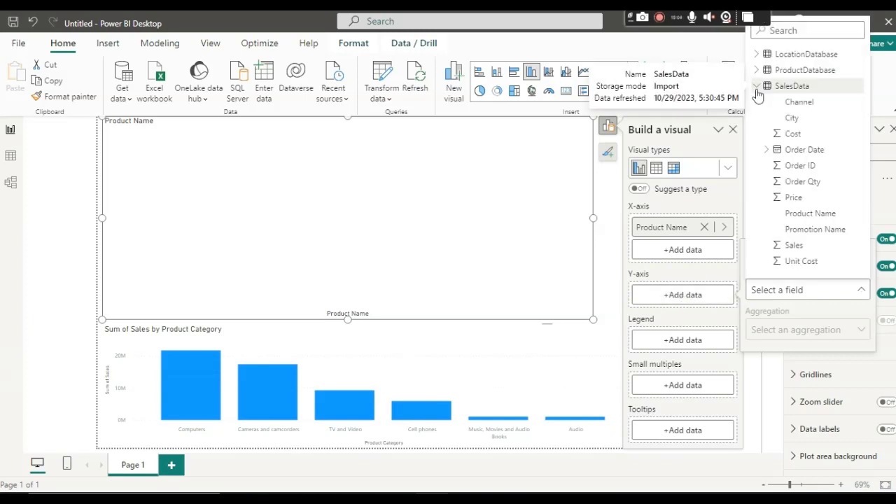
pyautogui.click(790, 119)
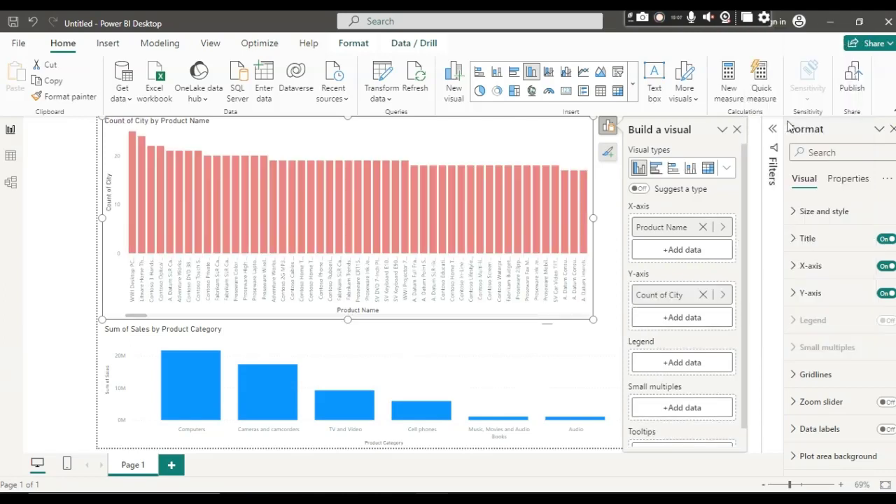
pyautogui.click(736, 130)
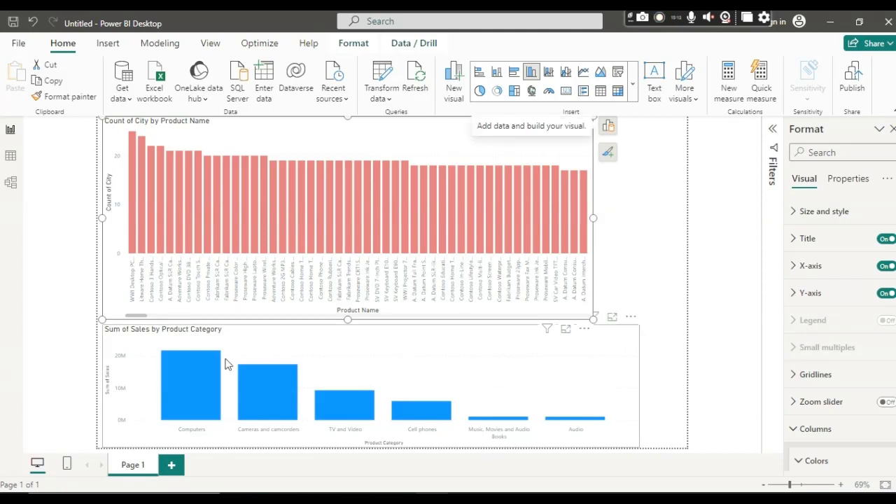
# - Toggle the Computers column in the second chart to examine which products it highlights in the first chart
pyautogui.click(201, 382)
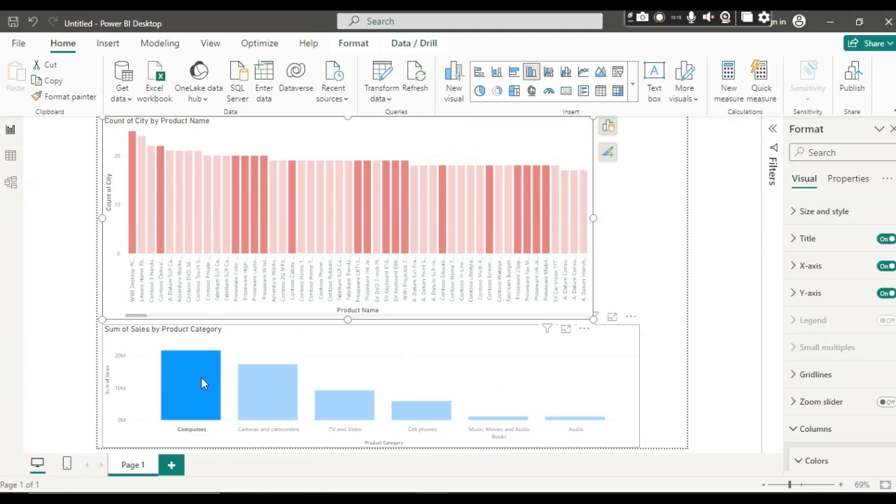
pyautogui.click(200, 379)
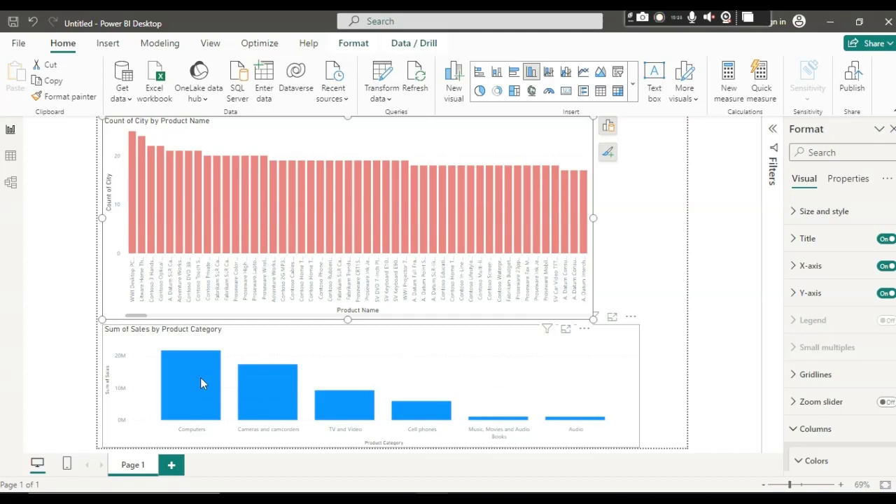
pyautogui.click(201, 378)
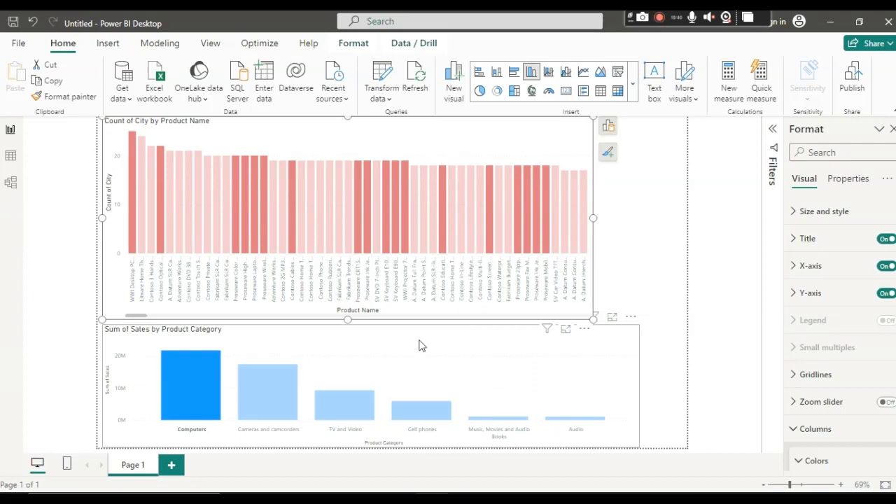
# - Clear the Computers highlight, review the second chart's axis fields, and check the list of data tables before returning to the report
pyautogui.click(537, 340)
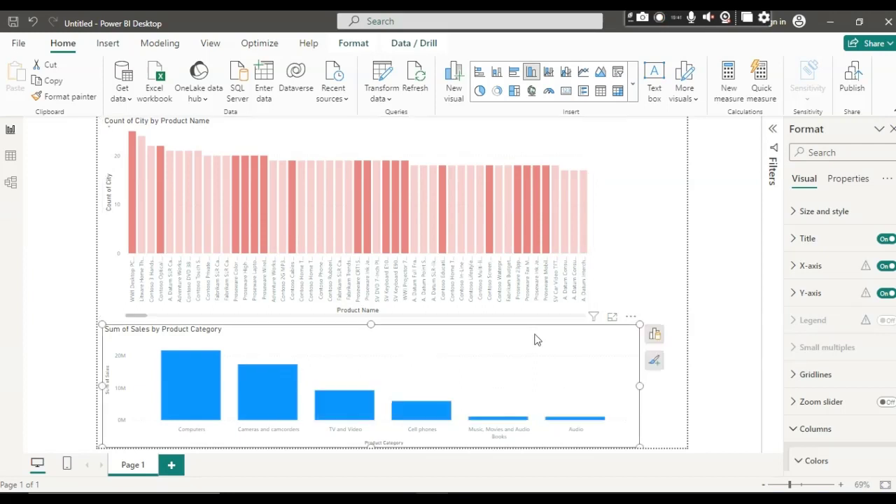
pyautogui.click(655, 334)
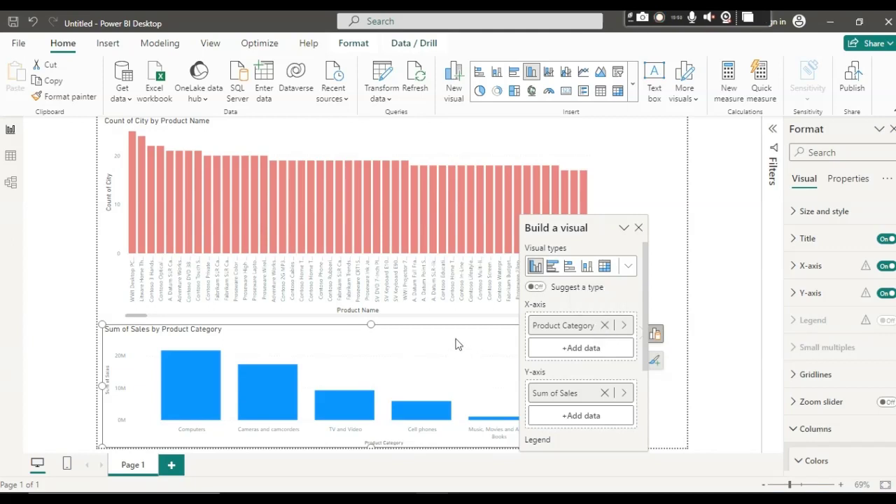
pyautogui.click(638, 228)
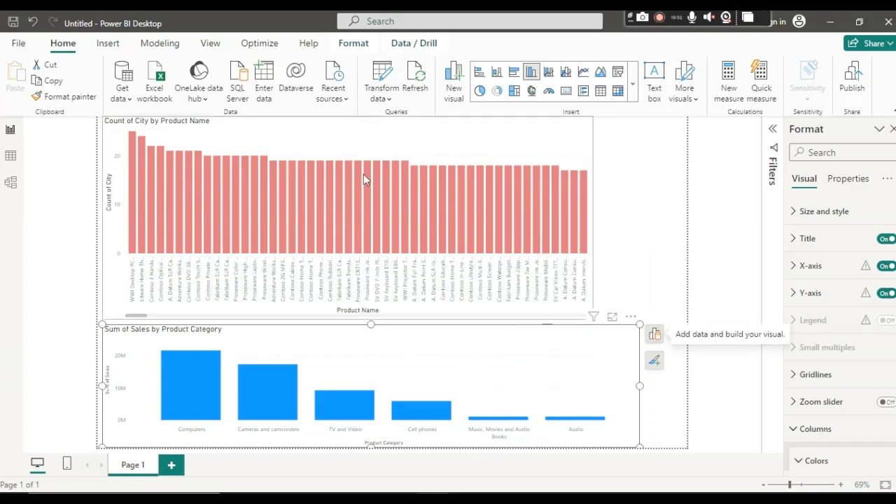
pyautogui.click(19, 162)
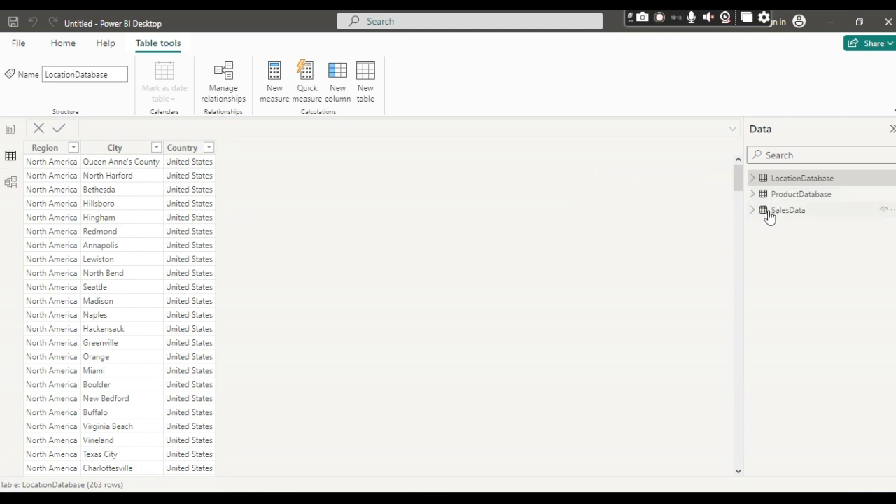
pyautogui.moveTo(770, 218)
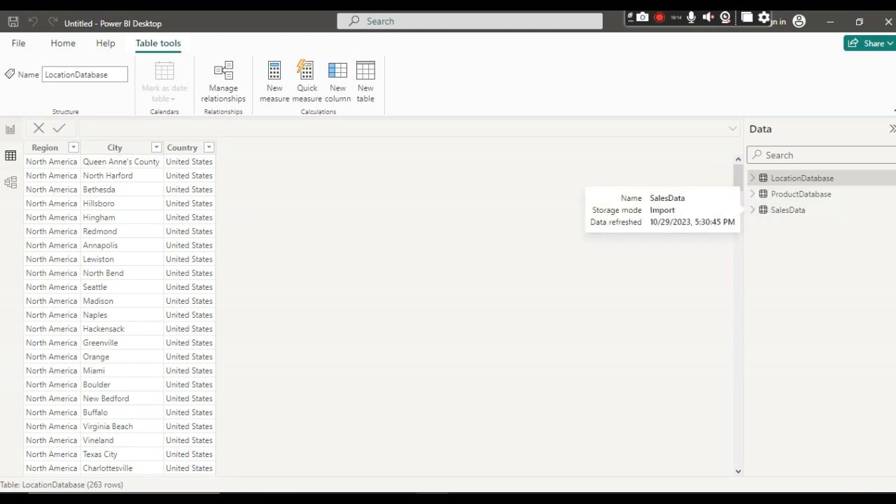
pyautogui.click(9, 131)
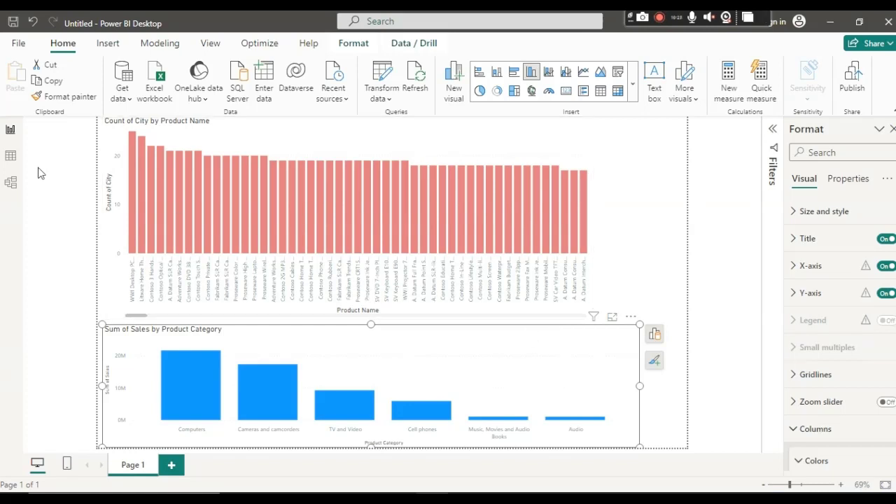
# - Delete the relationship between ProductDatabase and SalesData in the data model
pyautogui.click(12, 185)
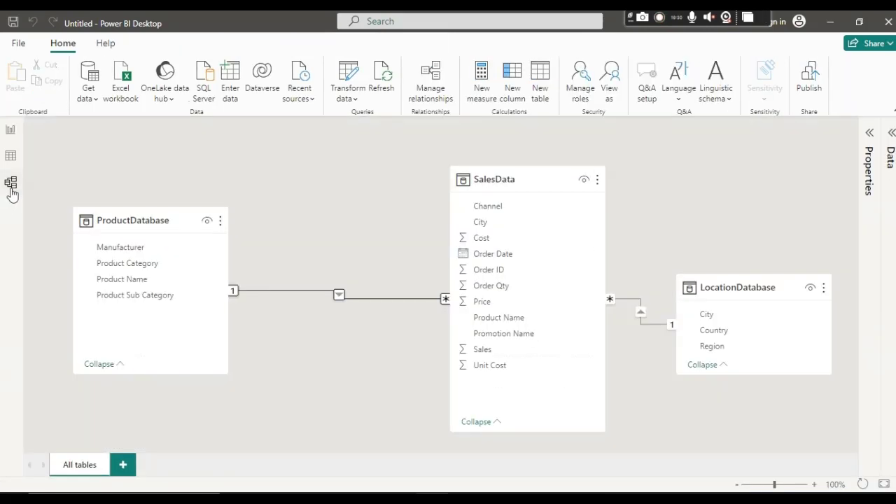
pyautogui.rightClick(339, 296)
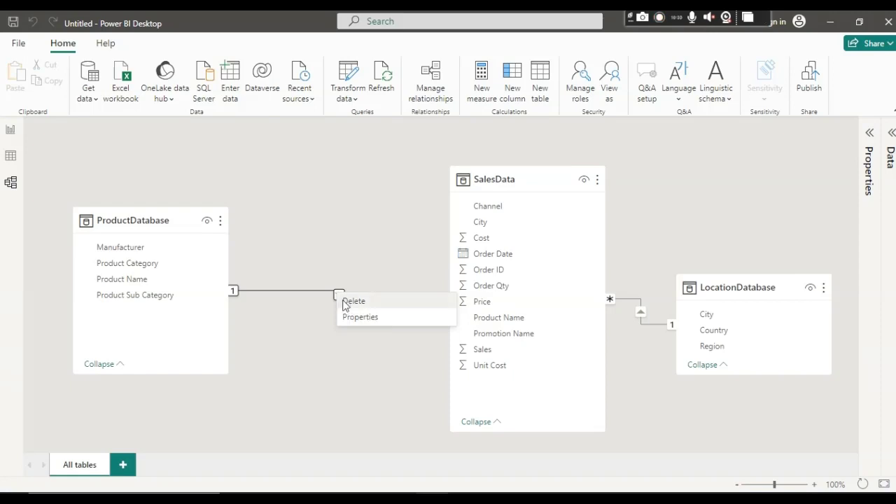
pyautogui.click(343, 302)
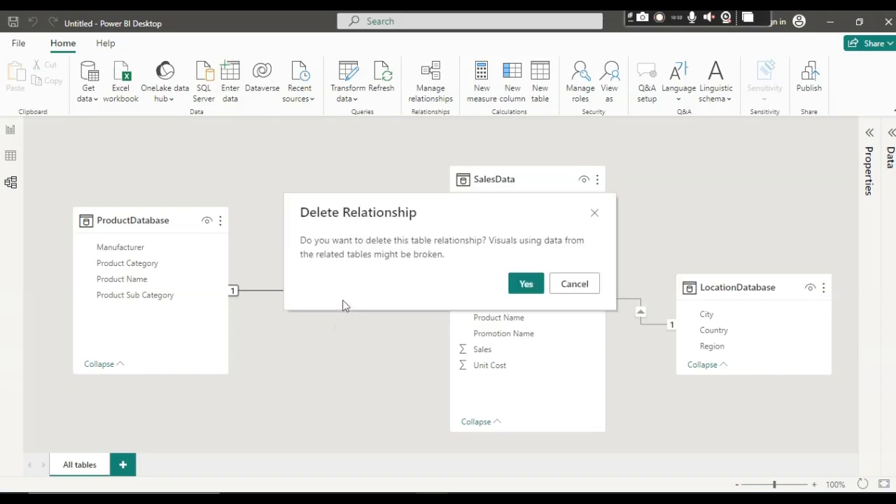
pyautogui.click(524, 286)
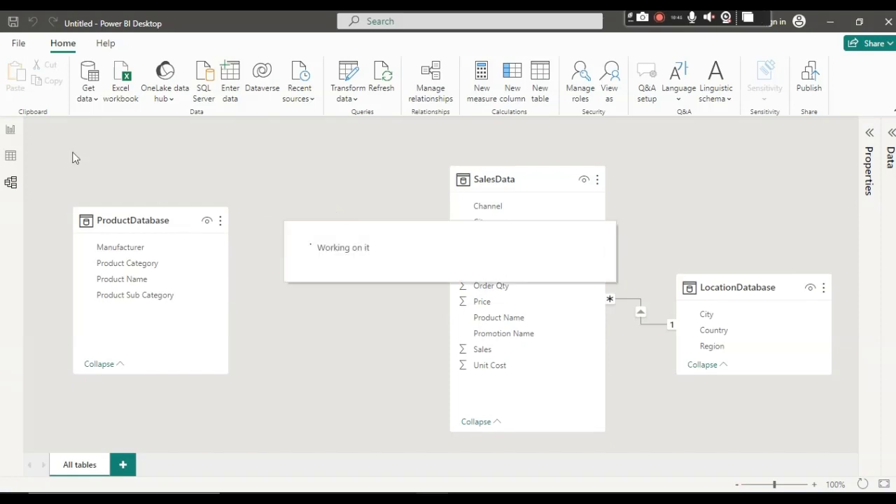
# - Return to the report and examine the Sum of Sales values across the second chart's product categories
pyautogui.click(11, 132)
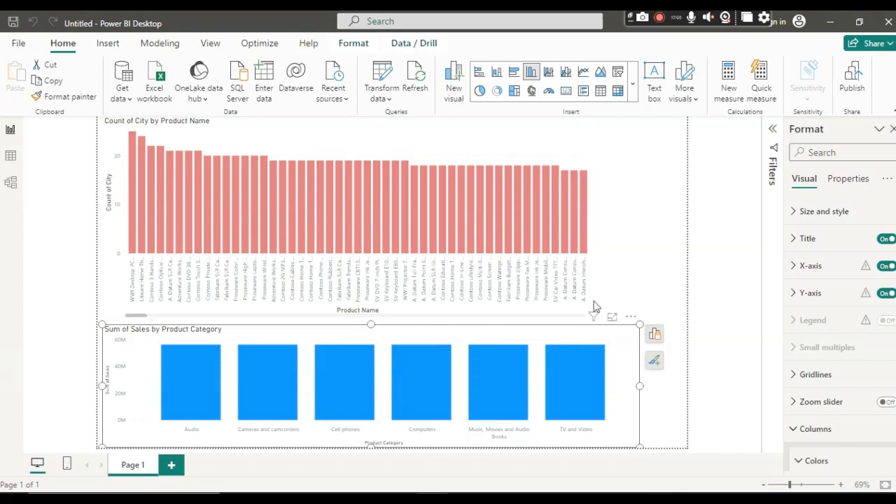
pyautogui.moveTo(587, 413)
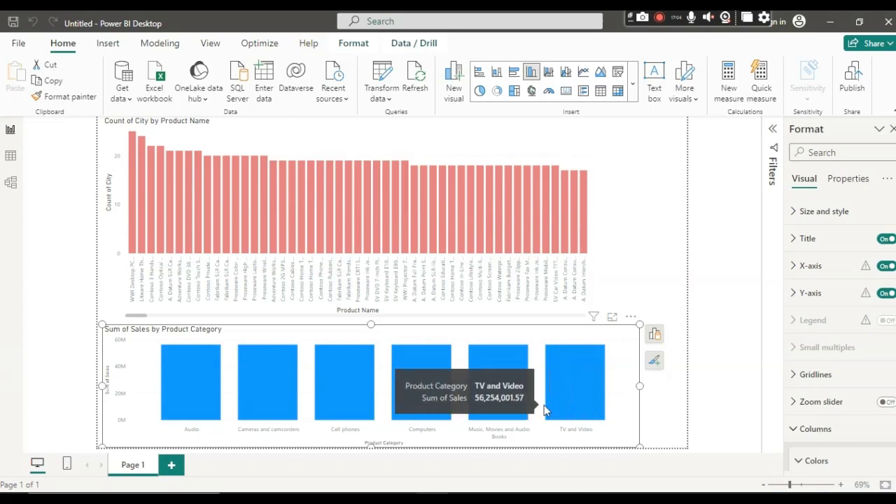
pyautogui.moveTo(518, 410)
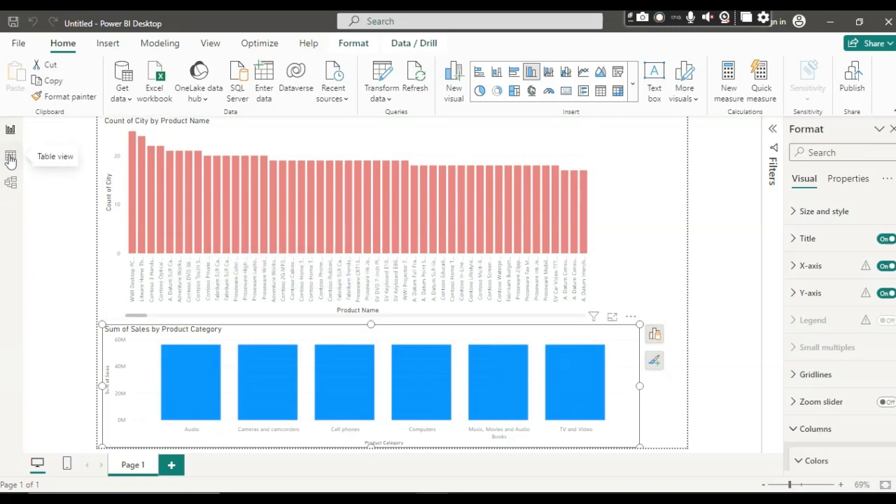
# - Recreate the relationship between ProductDatabase and SalesData by linking their Product Name fields in the data model
pyautogui.click(12, 186)
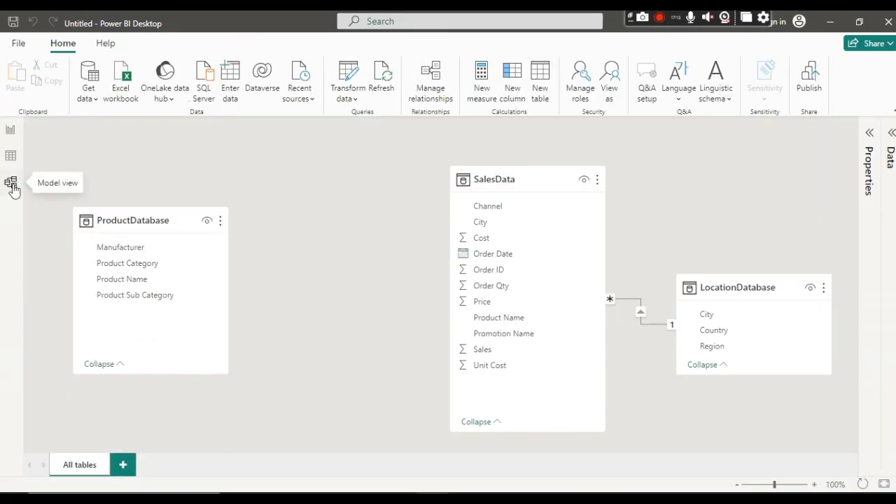
pyautogui.click(166, 285)
pyautogui.moveTo(166, 286); pyautogui.dragTo(533, 325)
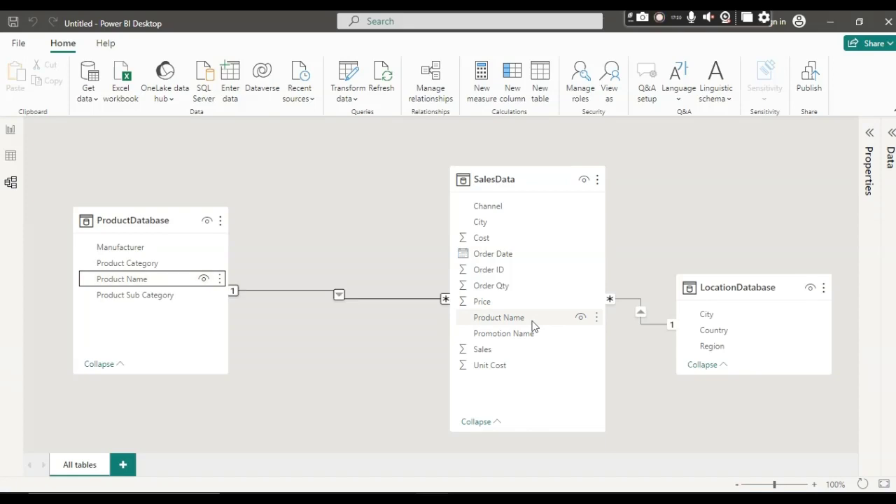
# - Return to the report and replace Sum of Sales with Unit Cost from SalesData on the second chart's Y-axis
pyautogui.click(10, 130)
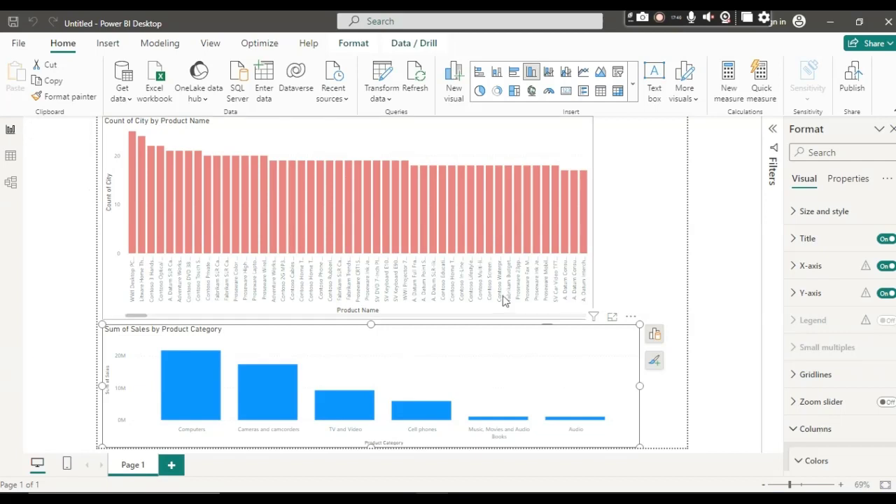
pyautogui.click(655, 336)
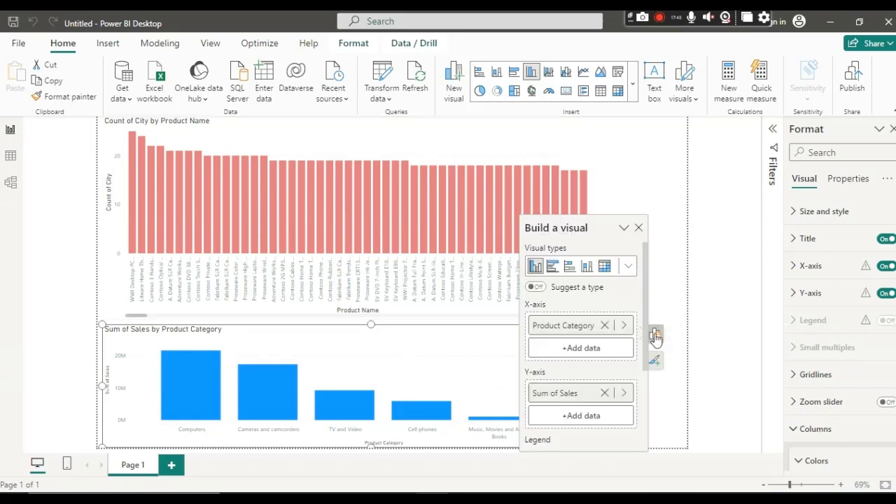
pyautogui.click(605, 393)
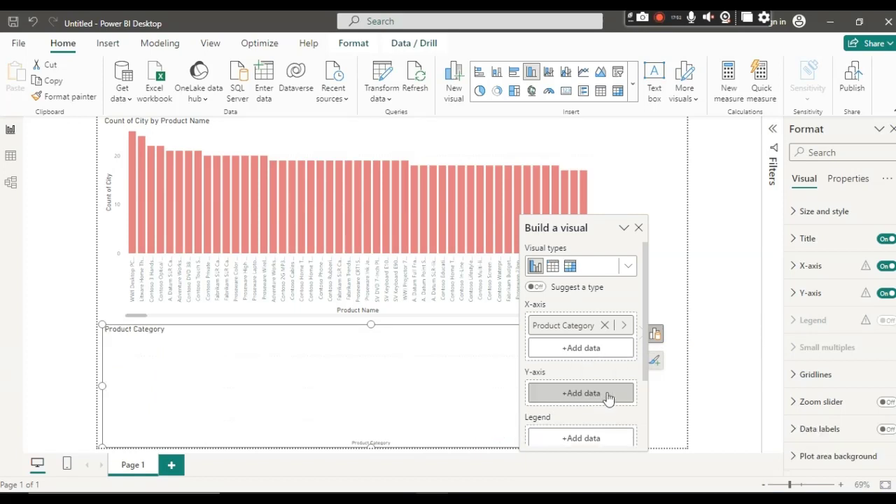
pyautogui.click(606, 394)
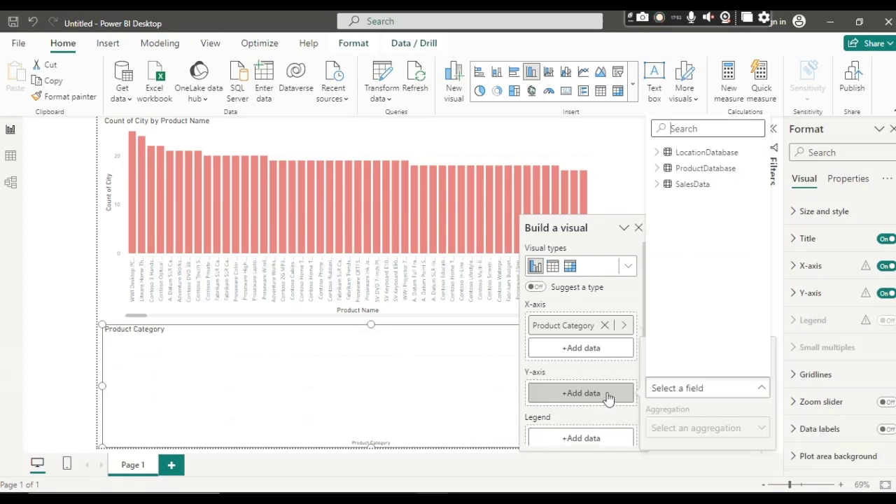
pyautogui.click(657, 185)
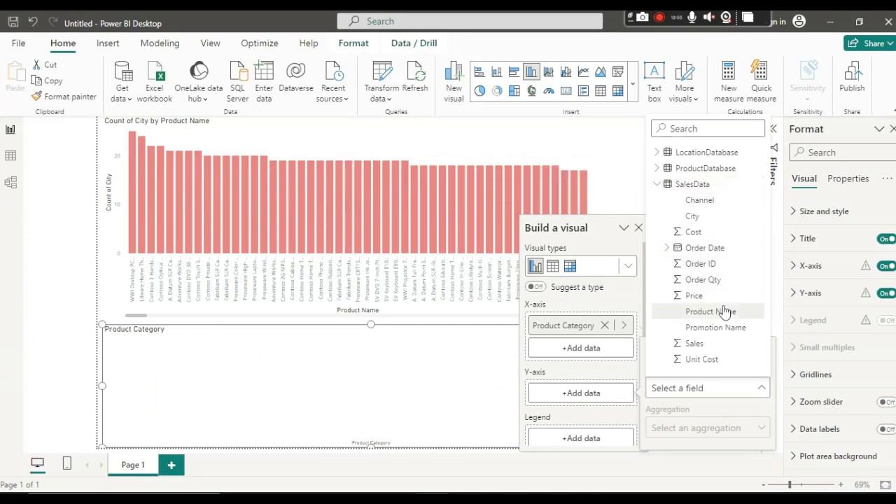
pyautogui.click(716, 360)
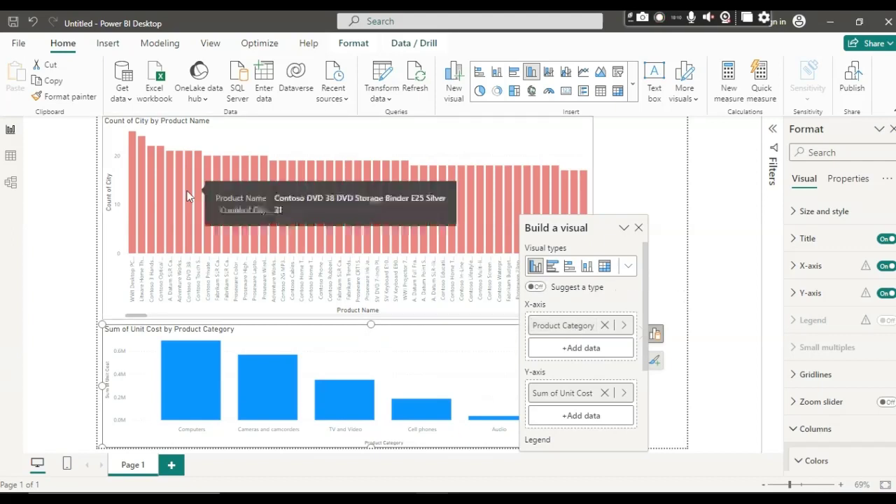
# - Replace Sum of Unit Cost with Region from LocationDatabase on the second chart's Y-axis
pyautogui.click(604, 393)
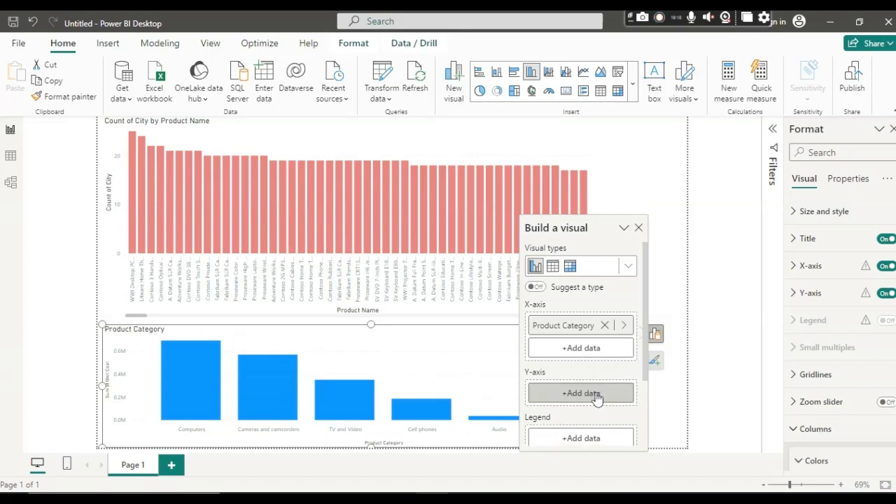
pyautogui.click(599, 394)
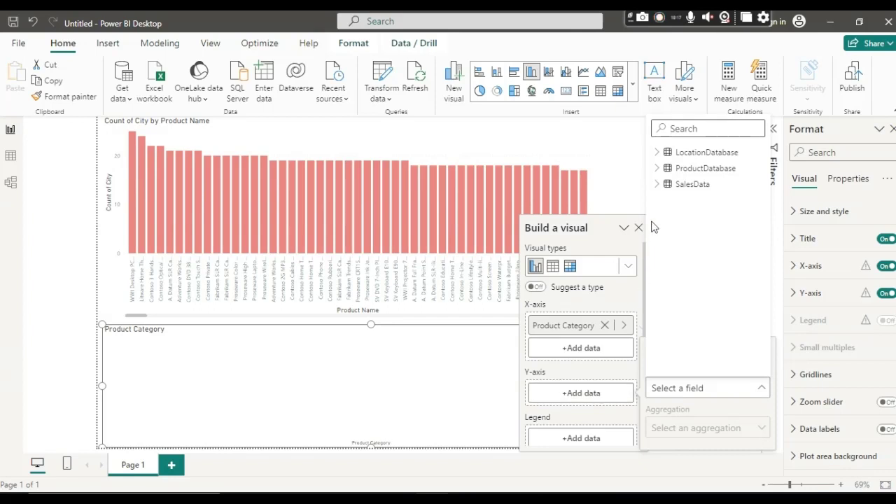
pyautogui.click(658, 153)
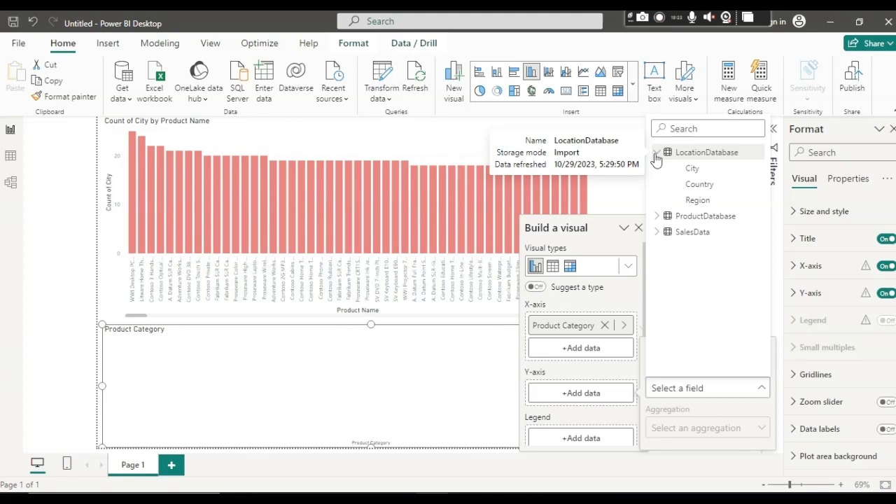
pyautogui.click(691, 203)
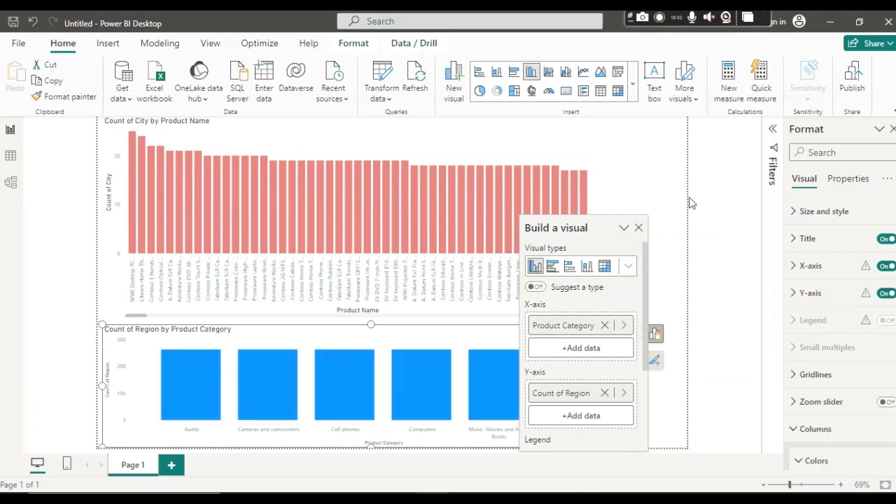
# - Close the build options, examine the second chart's region counts, and check the table relationships in the data model
pyautogui.click(639, 229)
pyautogui.moveTo(571, 377)
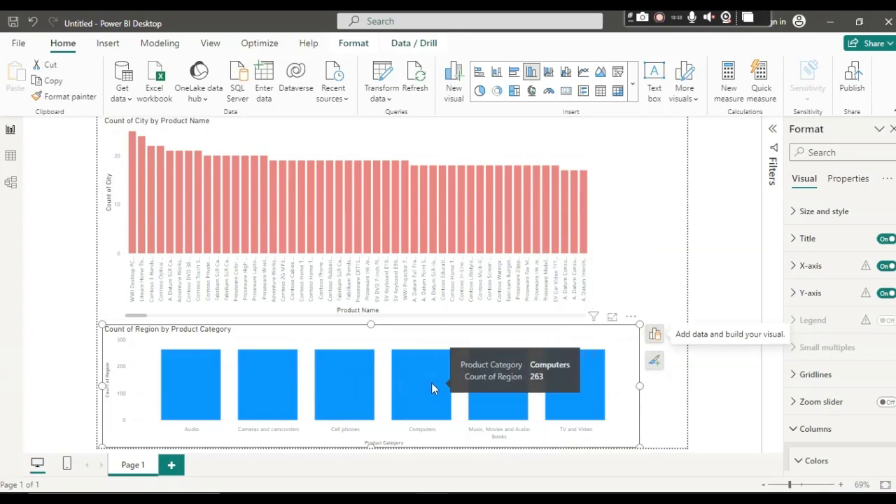
pyautogui.click(11, 184)
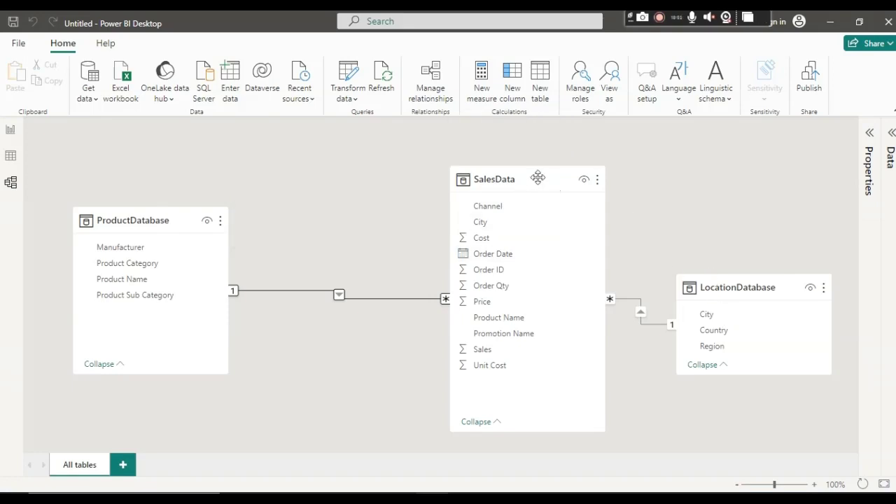
pyautogui.click(11, 130)
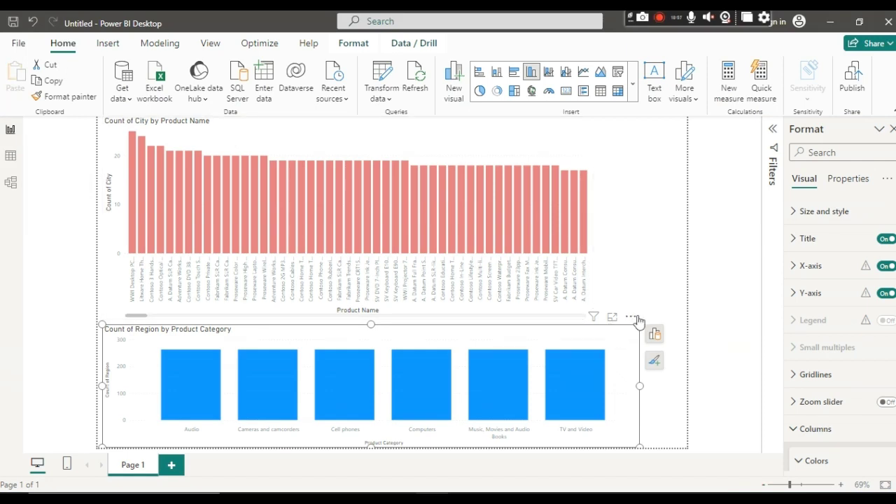
# - Replace Product Category with Sales from SalesData on the second chart's X-axis
pyautogui.click(656, 334)
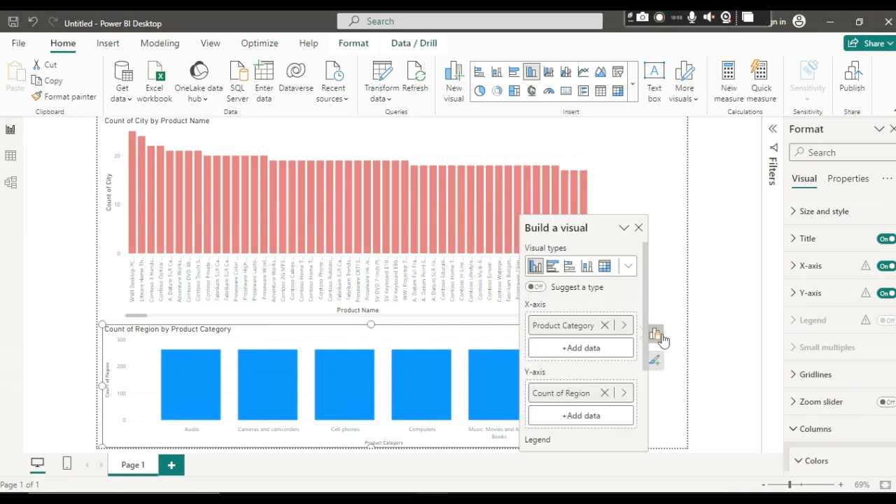
pyautogui.click(604, 326)
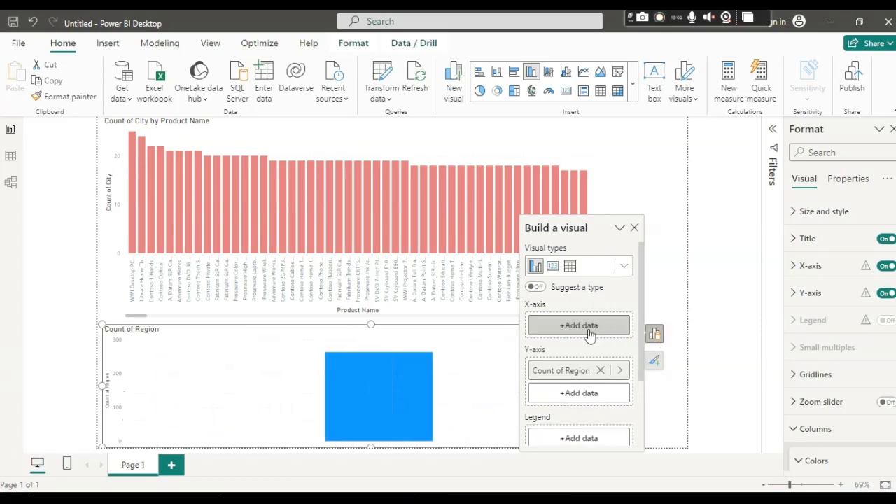
pyautogui.click(589, 335)
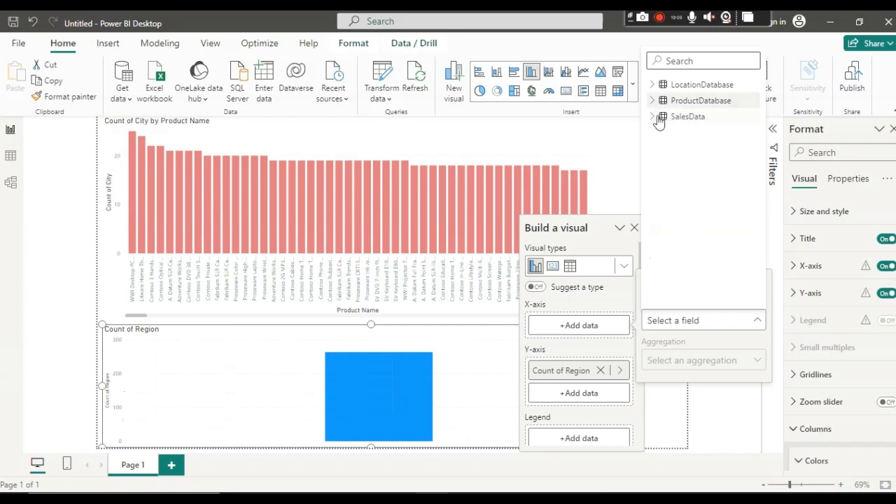
pyautogui.click(653, 116)
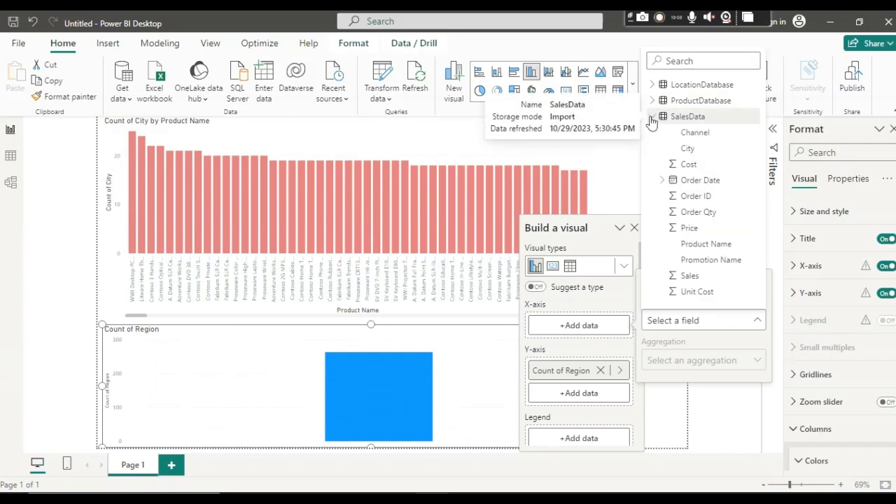
pyautogui.click(721, 280)
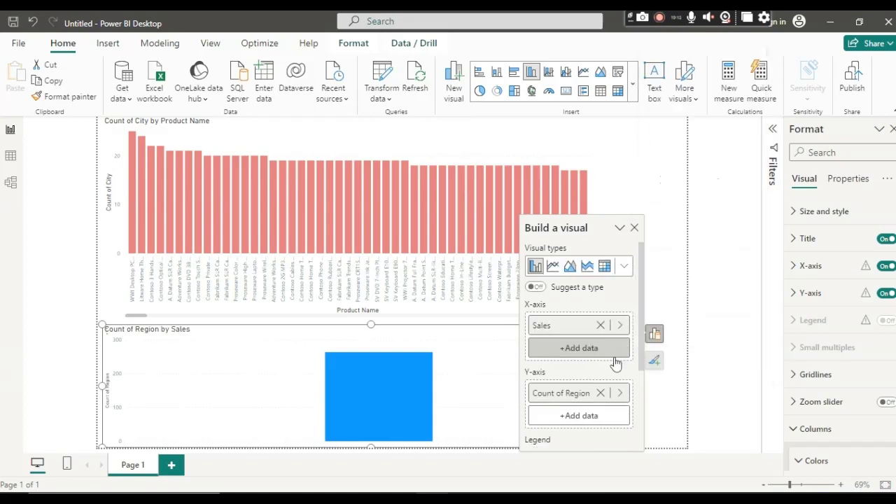
# - Remove the region count from the second chart's Y-axis and add Region from LocationDatabase again
pyautogui.click(600, 394)
pyautogui.click(595, 396)
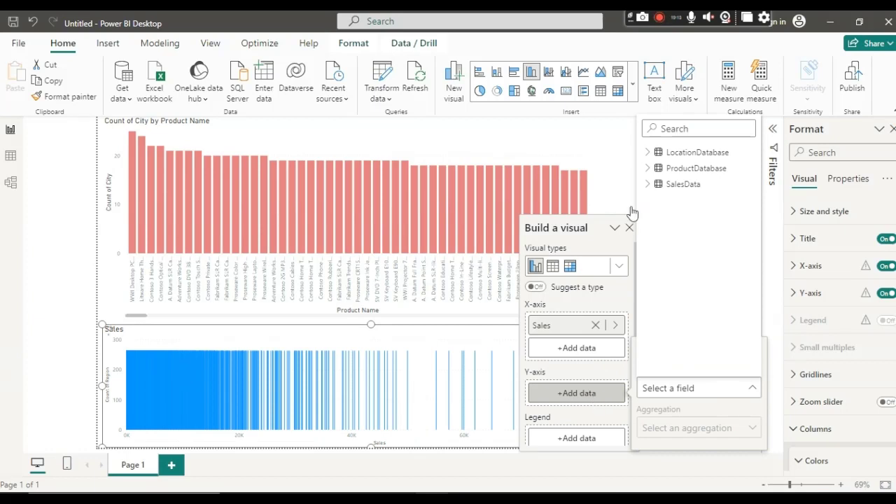
pyautogui.click(649, 152)
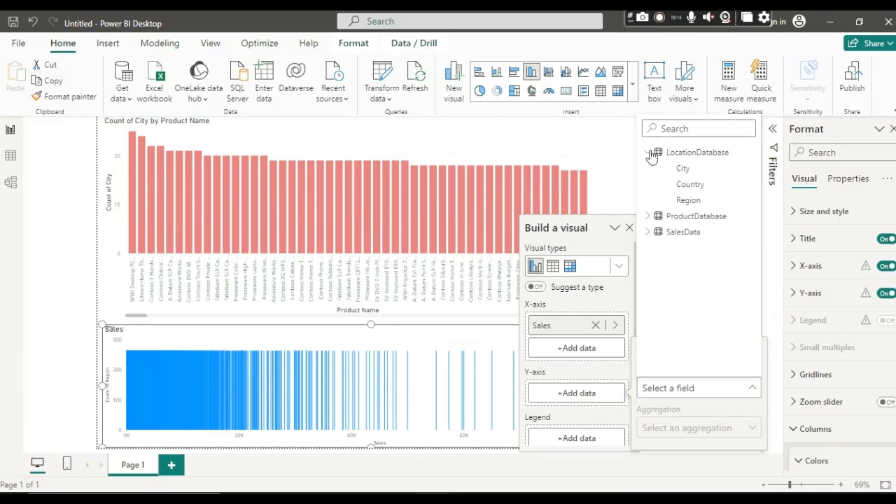
pyautogui.click(690, 201)
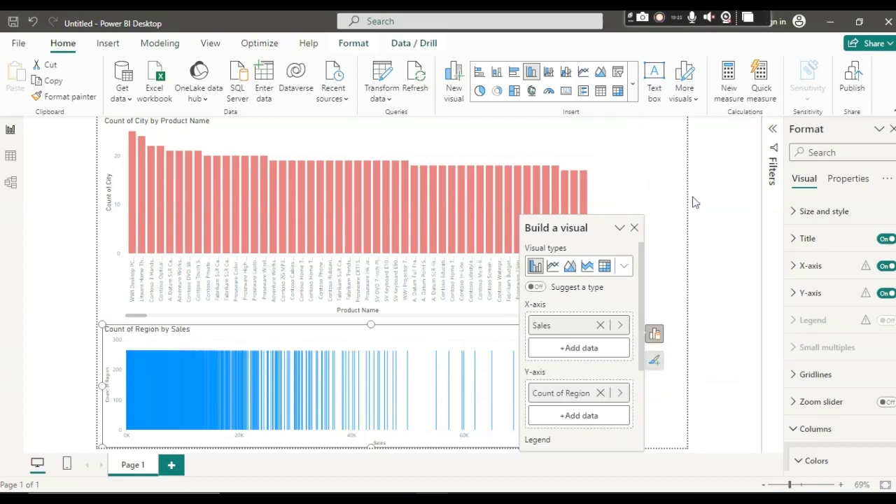
# - Replace Sales with Region from LocationDatabase on the second chart's X-axis
pyautogui.click(600, 326)
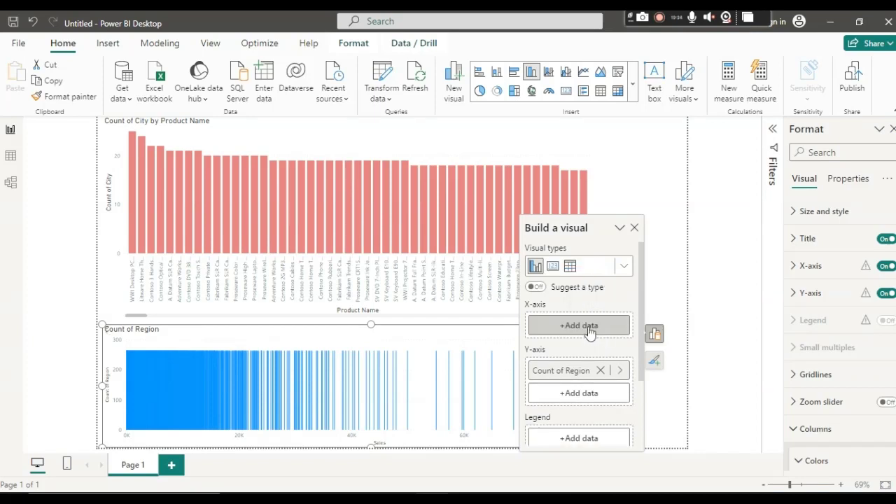
pyautogui.click(589, 330)
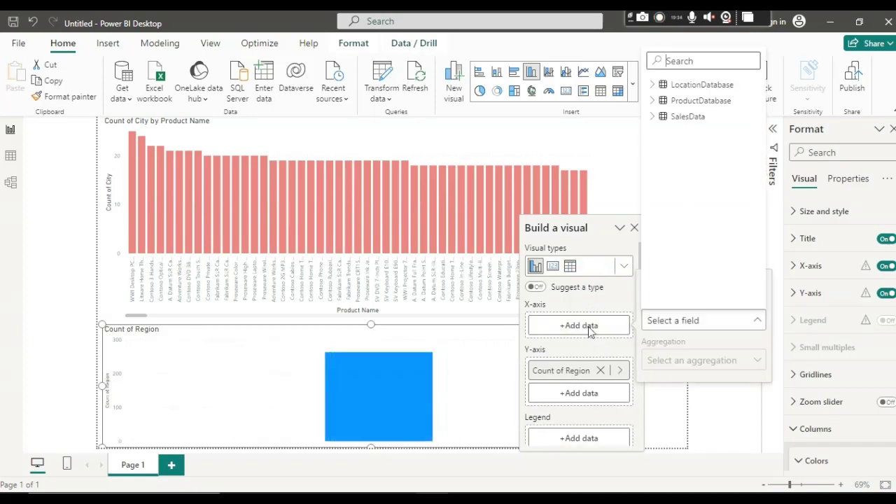
pyautogui.click(653, 85)
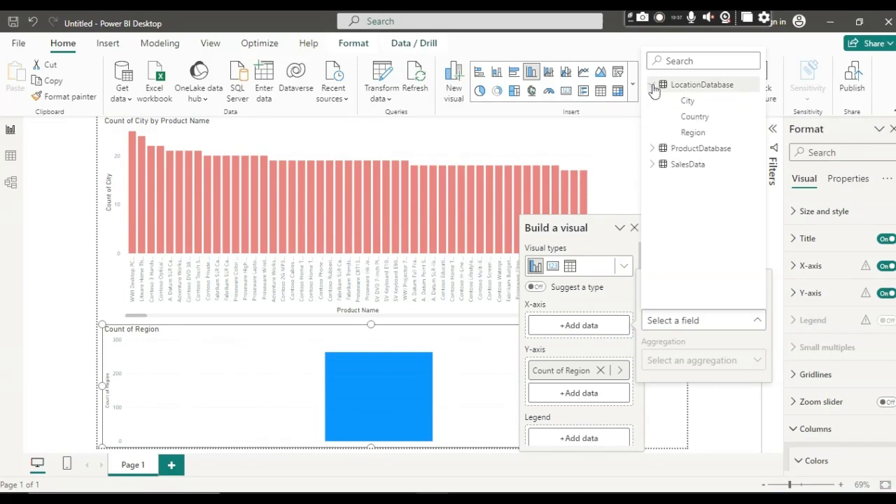
pyautogui.click(685, 133)
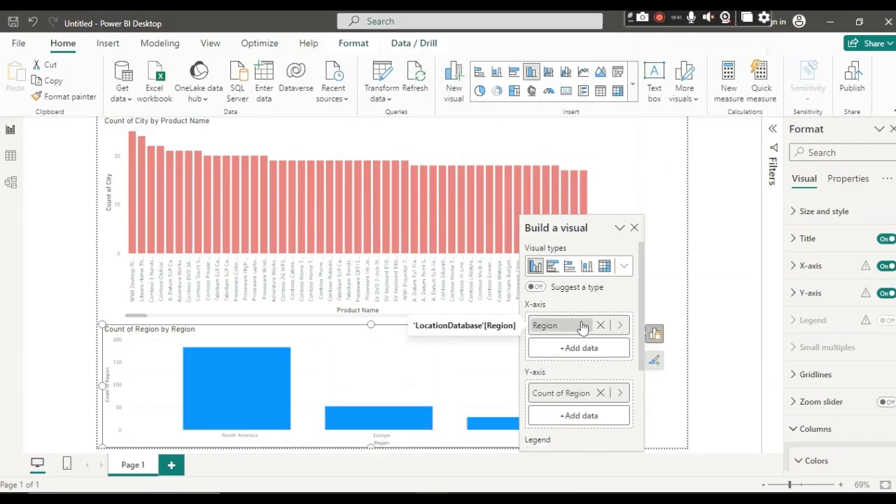
# - Replace Count of Region with Product Name from SalesData on the second chart's Y-axis and close the build options
pyautogui.click(600, 393)
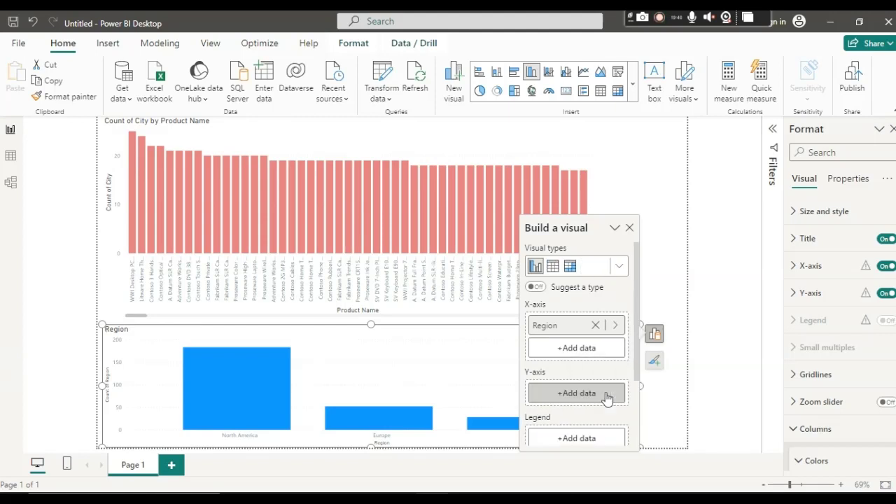
pyautogui.click(606, 395)
pyautogui.click(648, 185)
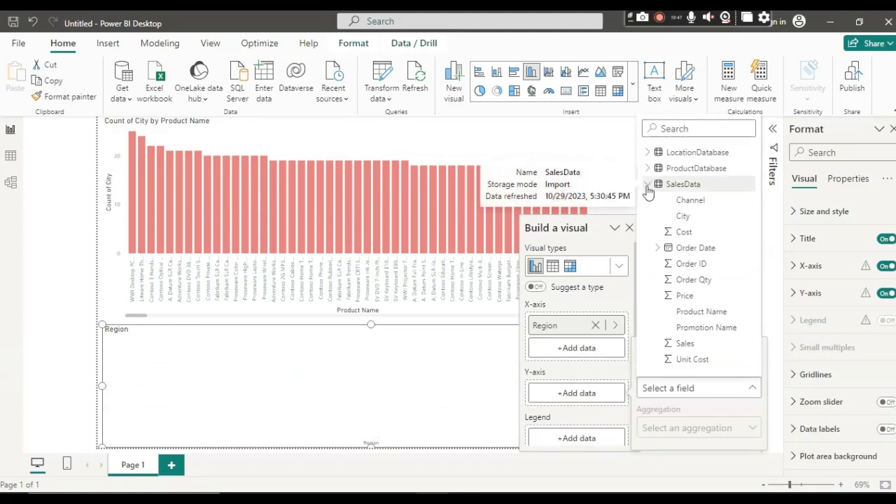
pyautogui.click(718, 317)
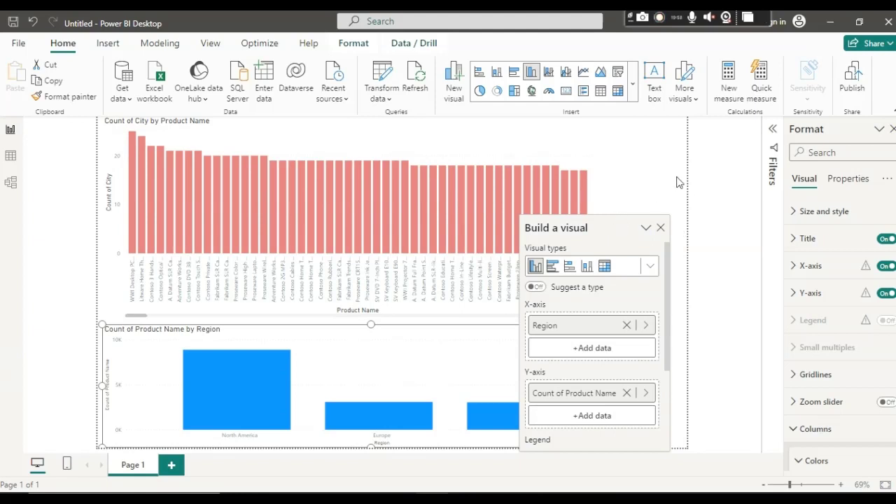
pyautogui.click(661, 234)
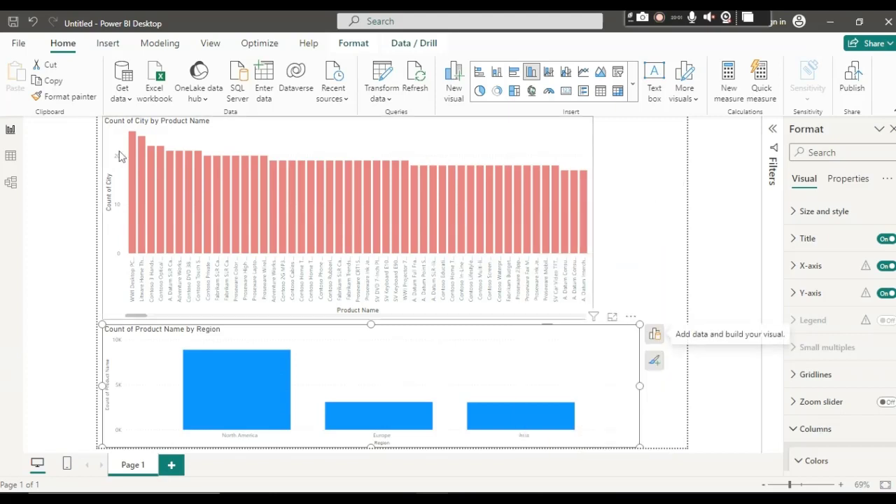
# - Check the table relationships in the data model, and cross-highlight the first chart by North America before clearing the selection
pyautogui.click(10, 183)
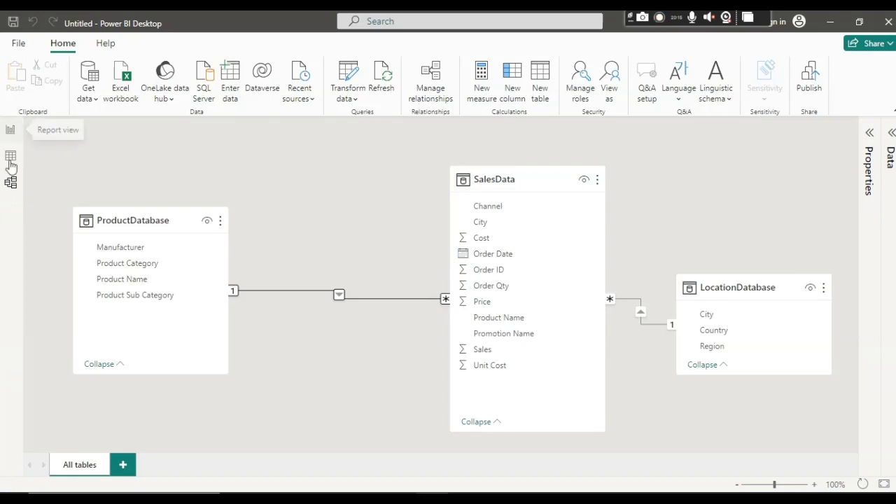
pyautogui.click(10, 132)
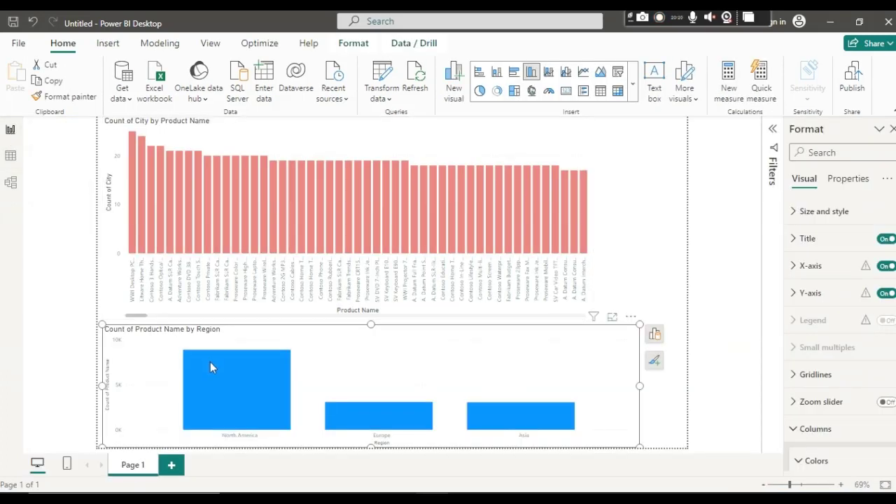
pyautogui.moveTo(210, 362)
pyautogui.click(224, 383)
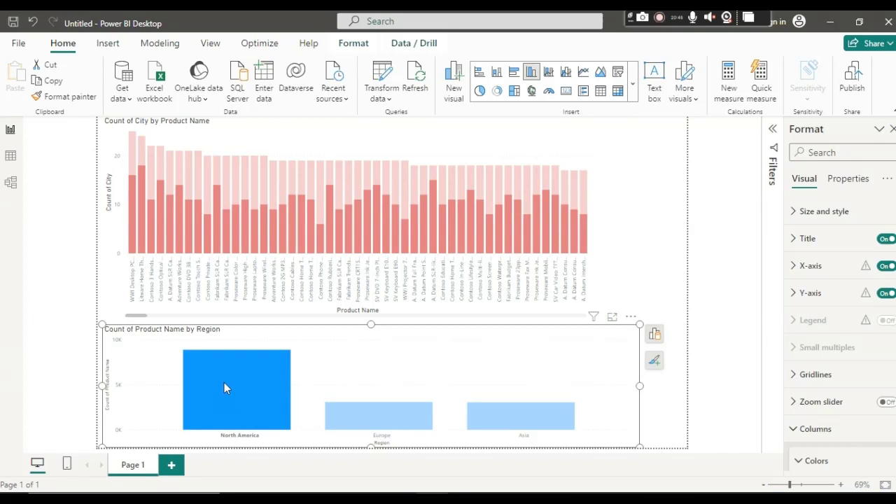
pyautogui.click(224, 388)
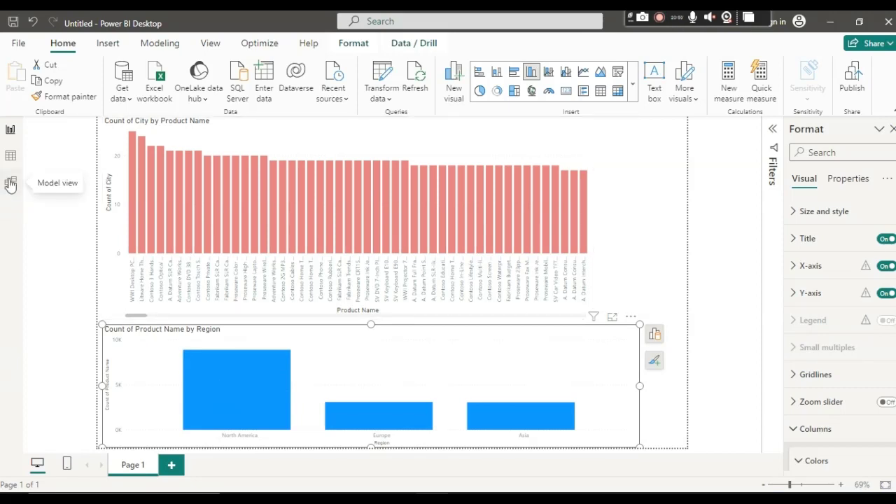
# - Add a second report page and select the Interactions topic in the Session-4 Excel list
pyautogui.click(173, 465)
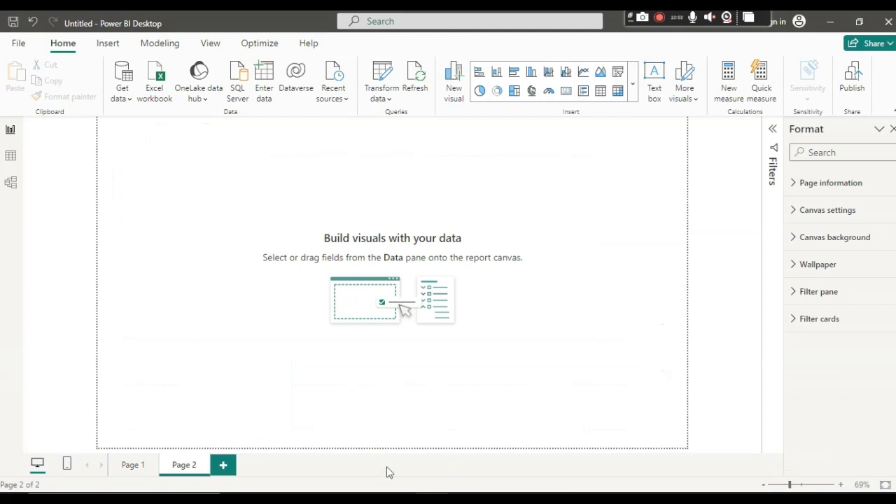
pyautogui.click(368, 500)
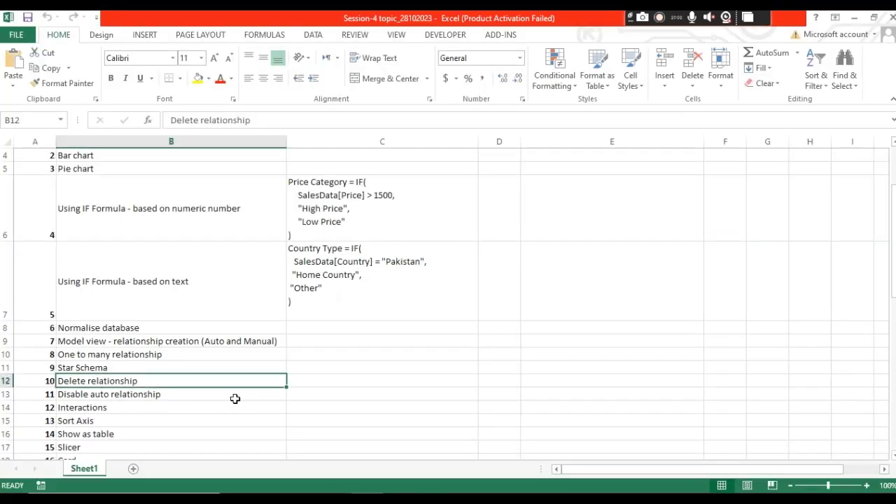
pyautogui.click(205, 409)
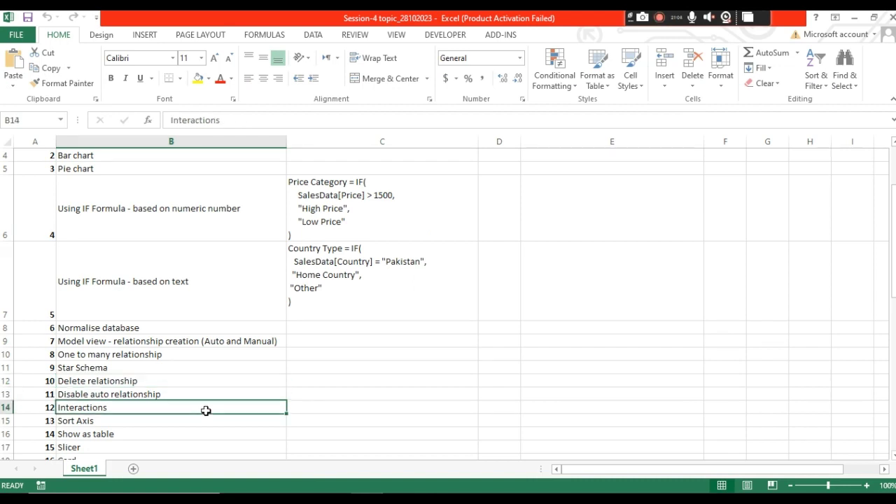
# - Return to Page 1 of the Power BI report and select the Count of City by Product Name chart
pyautogui.click(288, 499)
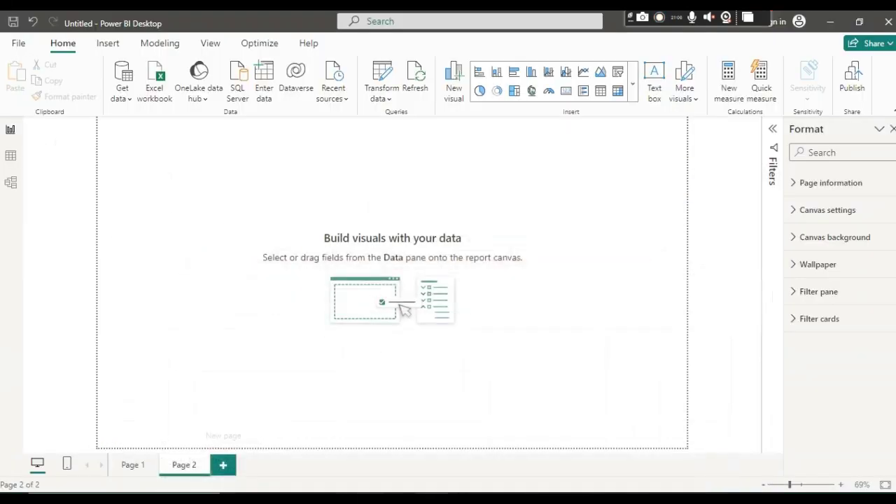
pyautogui.click(139, 472)
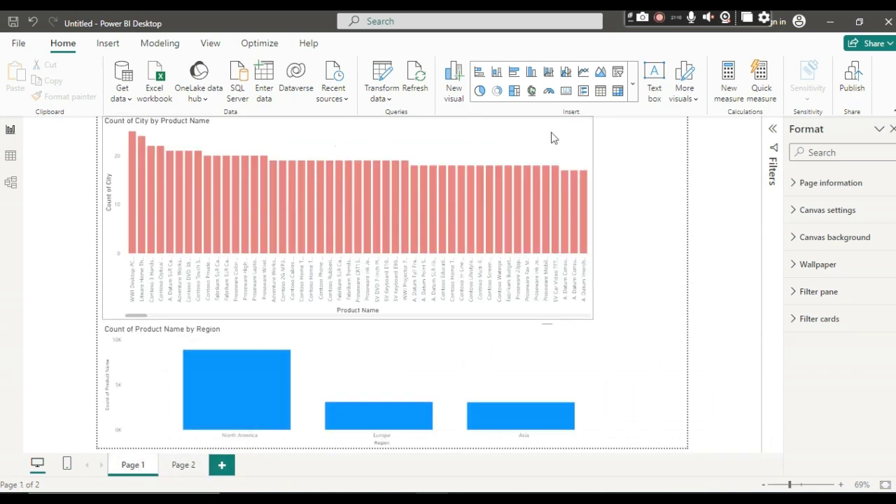
pyautogui.click(507, 130)
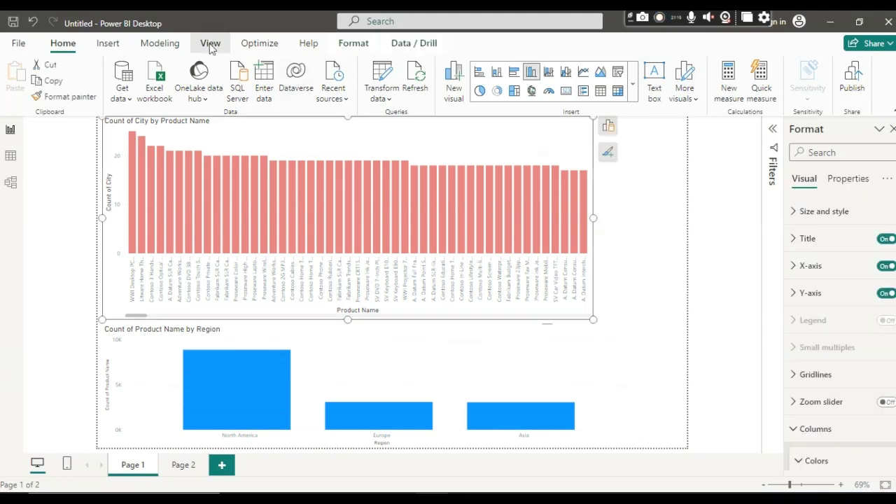
# - Turn off the Responsive setting in the Count of City by Product Name chart's advanced options
pyautogui.click(212, 46)
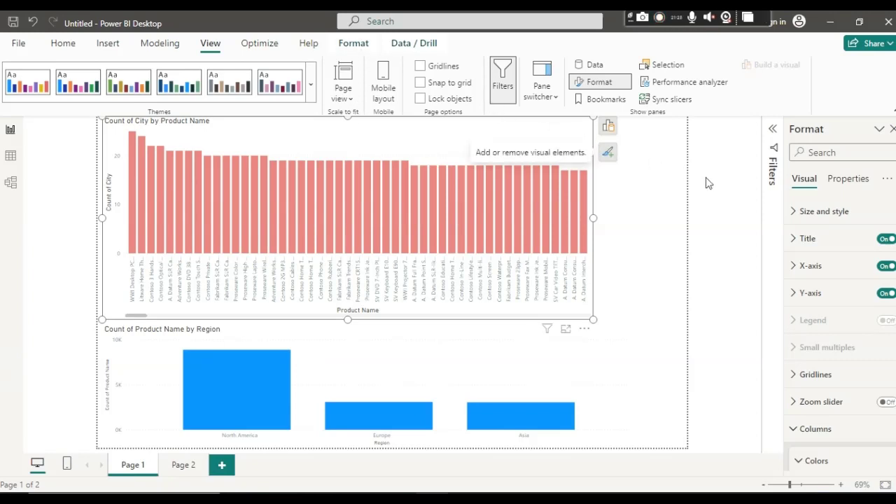
pyautogui.click(846, 180)
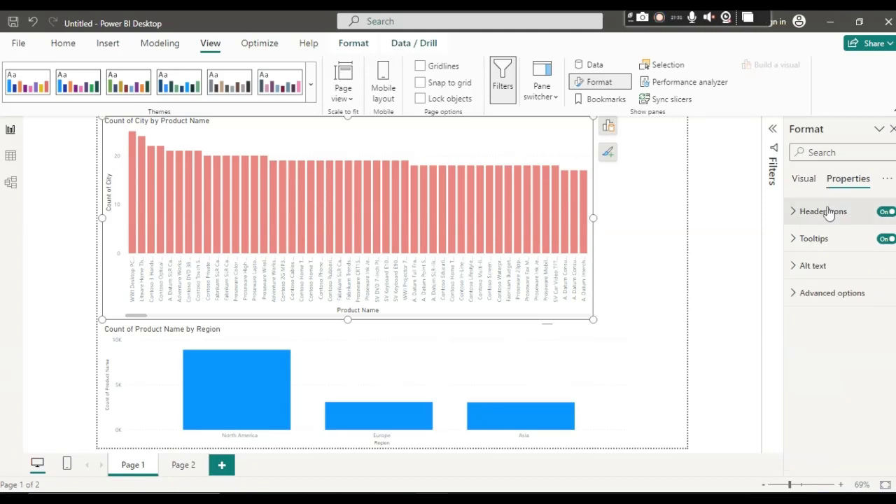
pyautogui.click(794, 298)
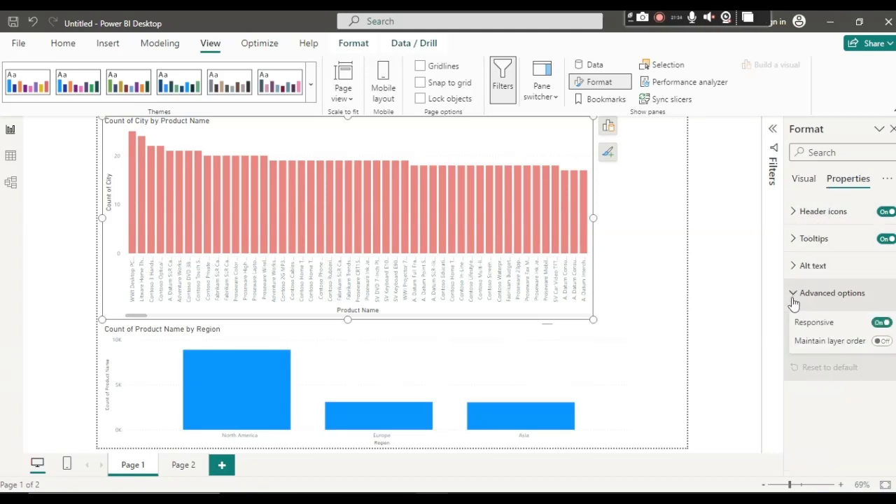
pyautogui.click(794, 301)
pyautogui.click(794, 302)
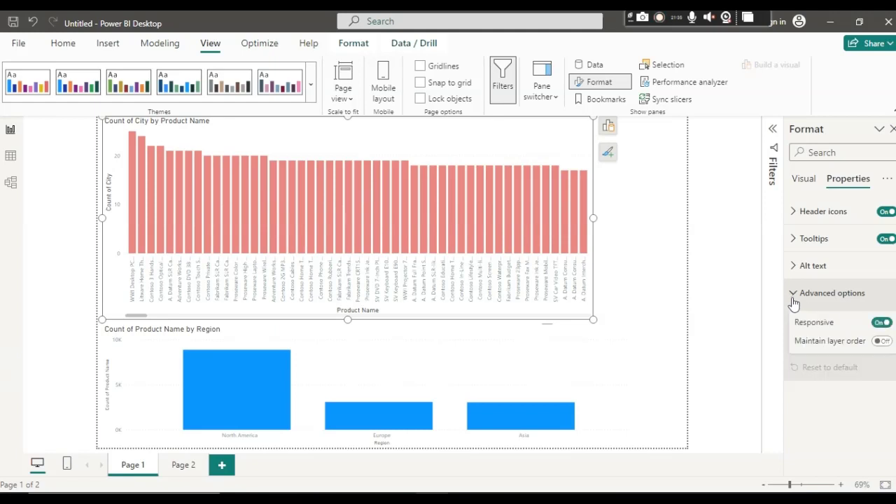
pyautogui.click(881, 323)
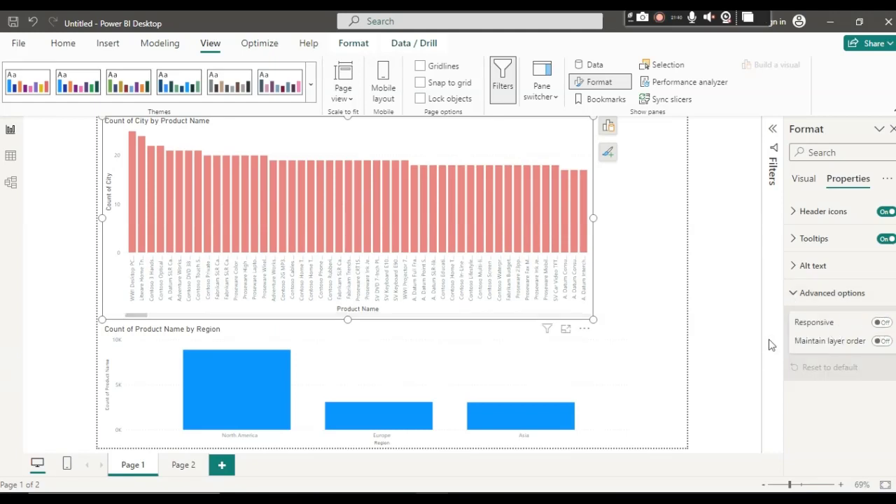
# - Test the interaction between the charts by selecting the North America column, and clear the selection
pyautogui.click(248, 388)
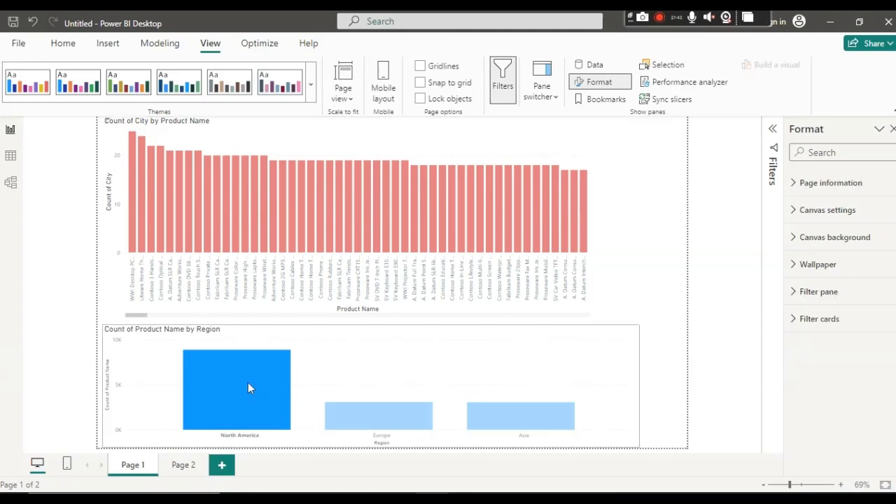
pyautogui.click(248, 383)
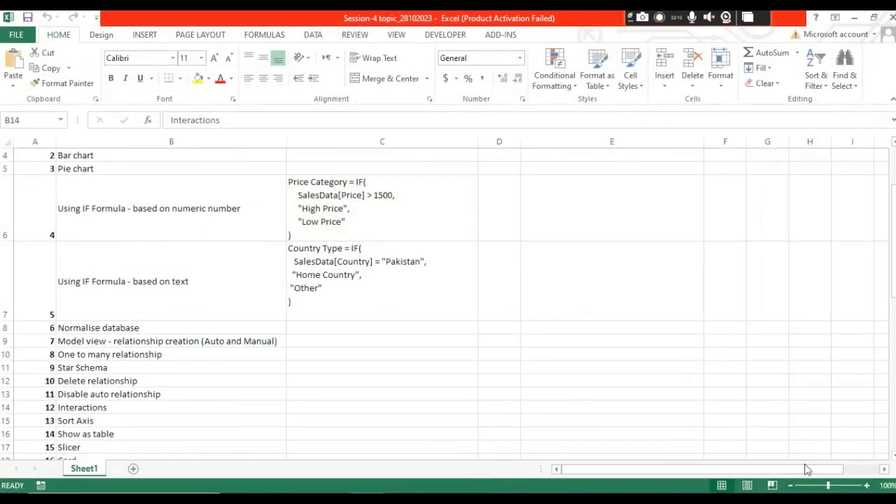
# - Review the remaining topics in the Session-4 Excel list and minimise the screen recorder window
pyautogui.scroll(-2, 894, 458)
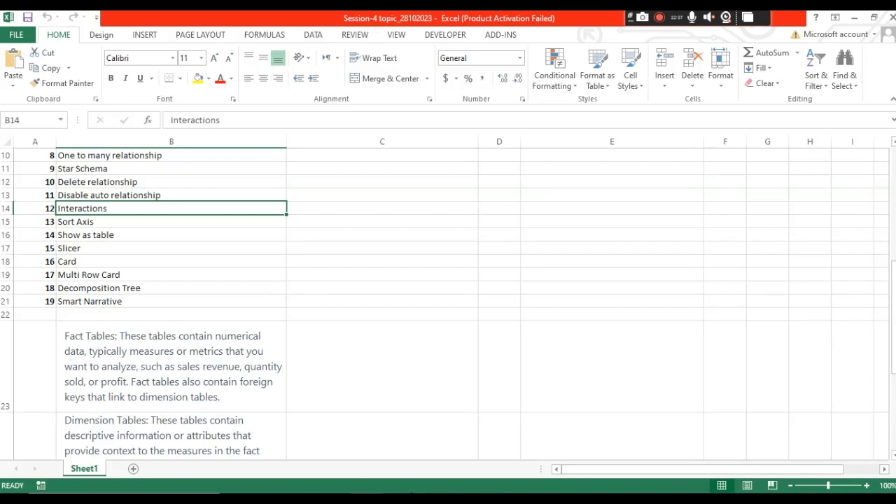
pyautogui.hotkey('alt', 'Tab')
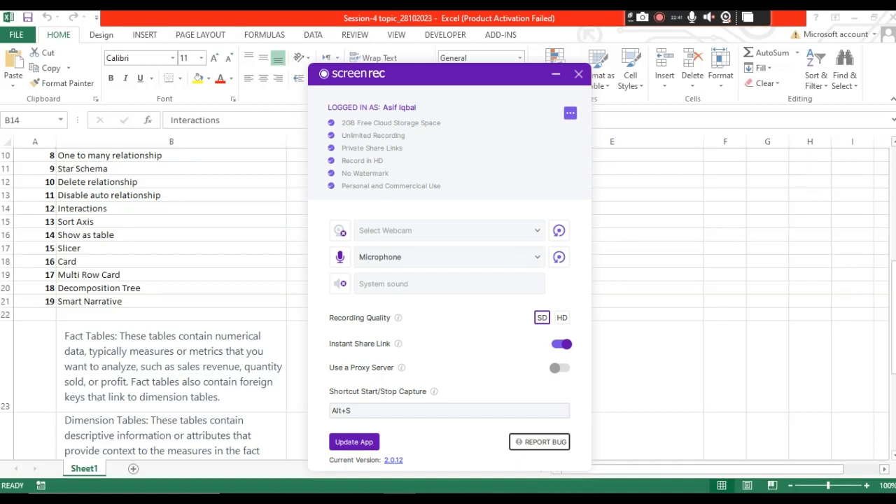
pyautogui.click(556, 74)
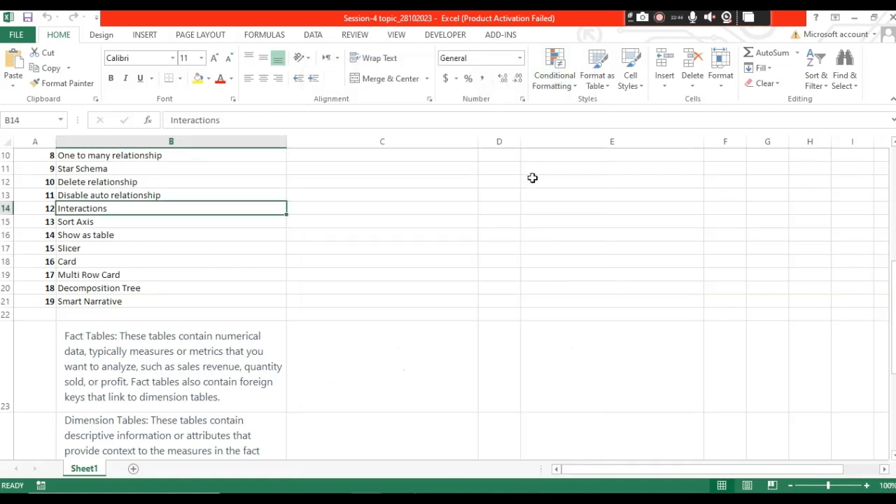